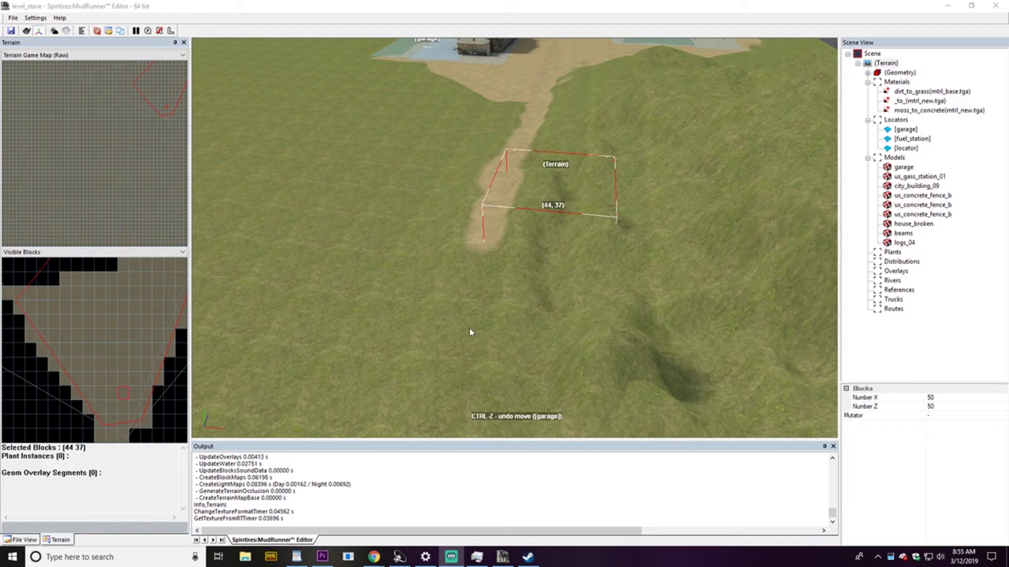
Raise the hillside terrain near the end of the dirt road using the geometry Height brush at size 3.0 and value 0.97
middle_click_drag(470, 333, 522, 328)
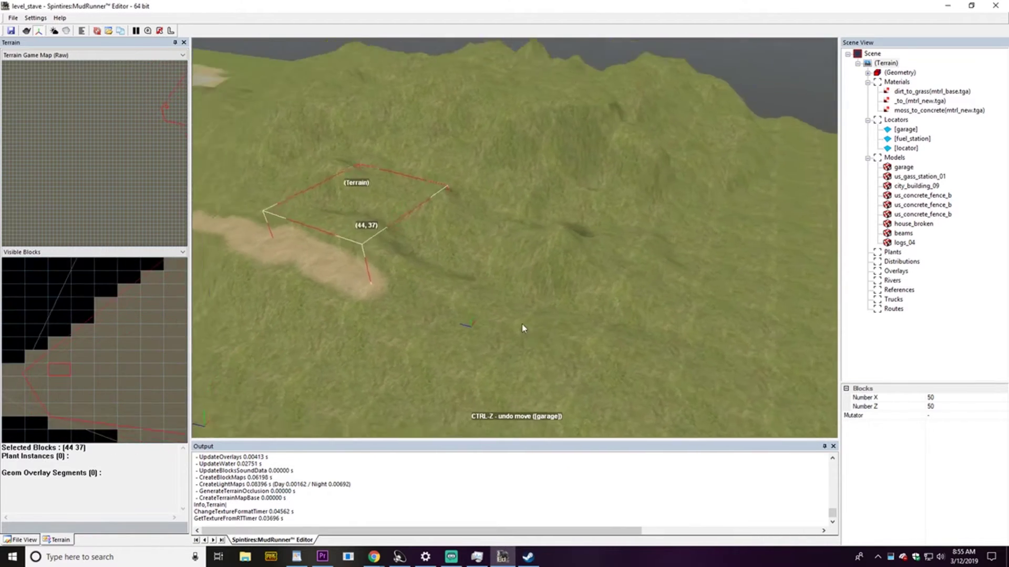
right_click_drag(523, 329, 687, 326)
scroll(569, 322, "down", 2)
double_click(526, 315)
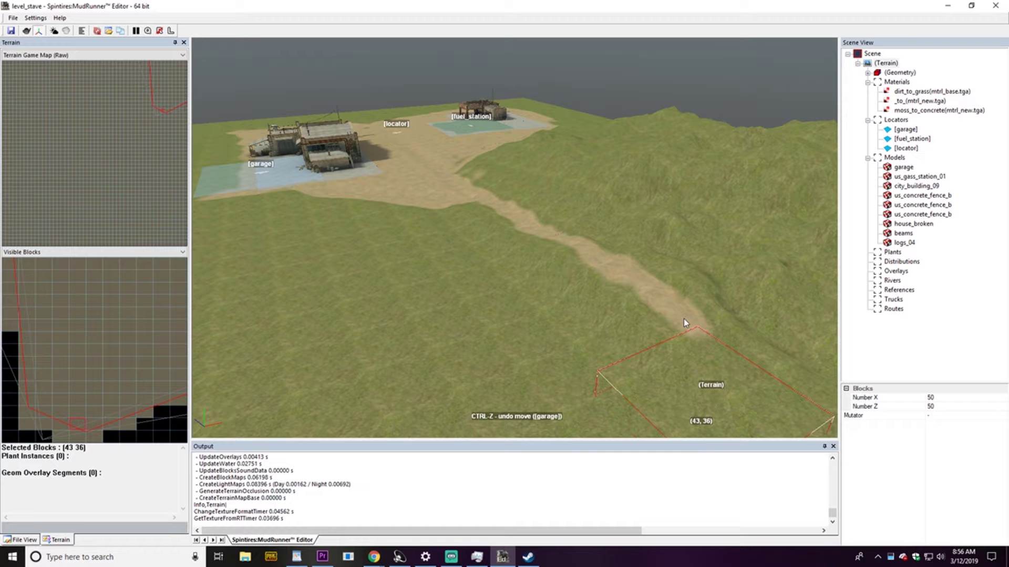
middle_click_drag(517, 275, 599, 273)
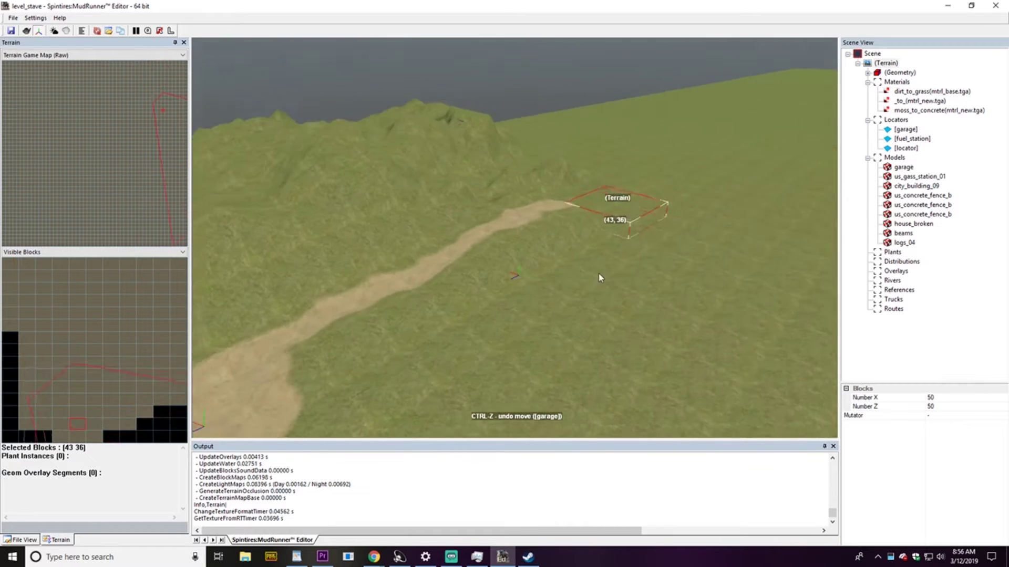
right_click_drag(601, 277, 646, 291)
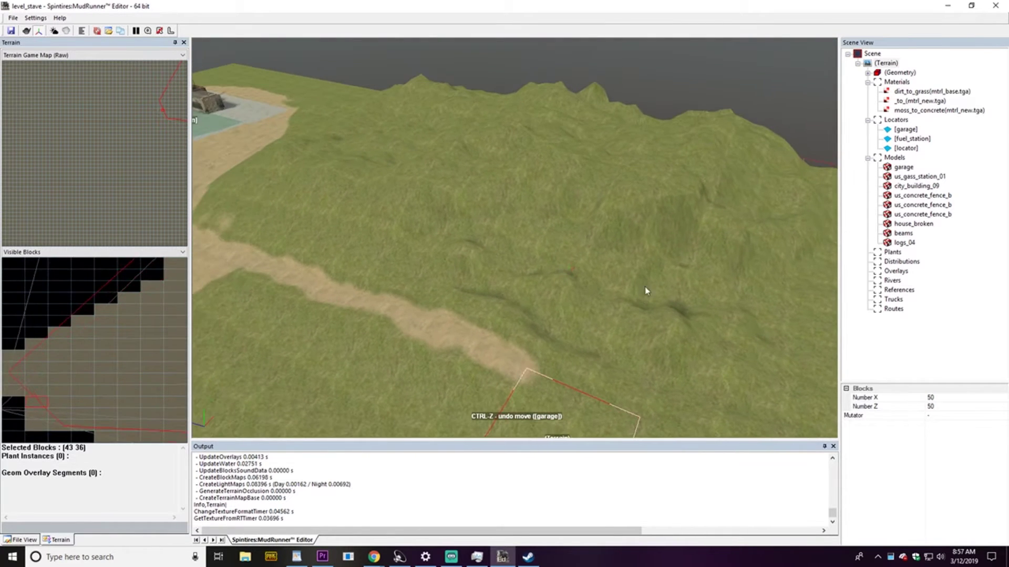
left_click(895, 73)
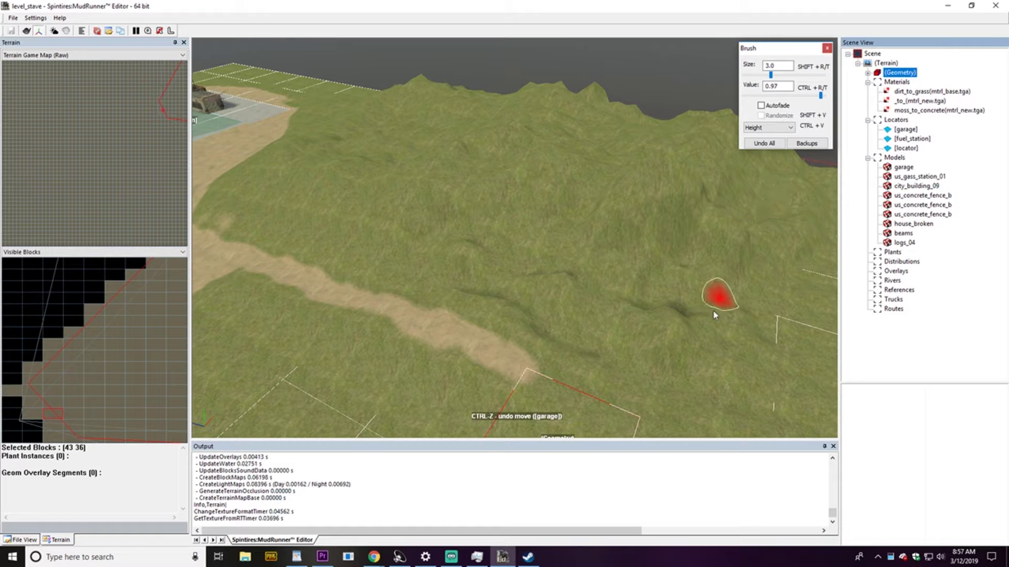
mouse_move(653, 309)
left_mouse_down()
mouse_move(658, 299)
mouse_move(693, 302)
mouse_move(643, 297)
mouse_move(673, 310)
mouse_move(697, 300)
left_mouse_up()
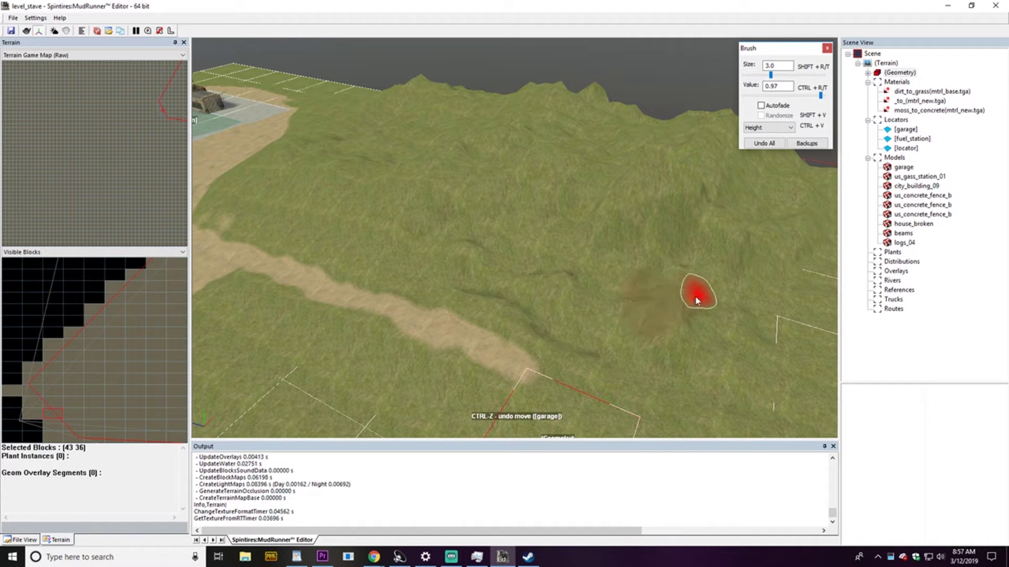
Extend the raised mound down the hillside towards the dirt road with more Height strokes at size 3.0
middle_click_drag(731, 322, 765, 301)
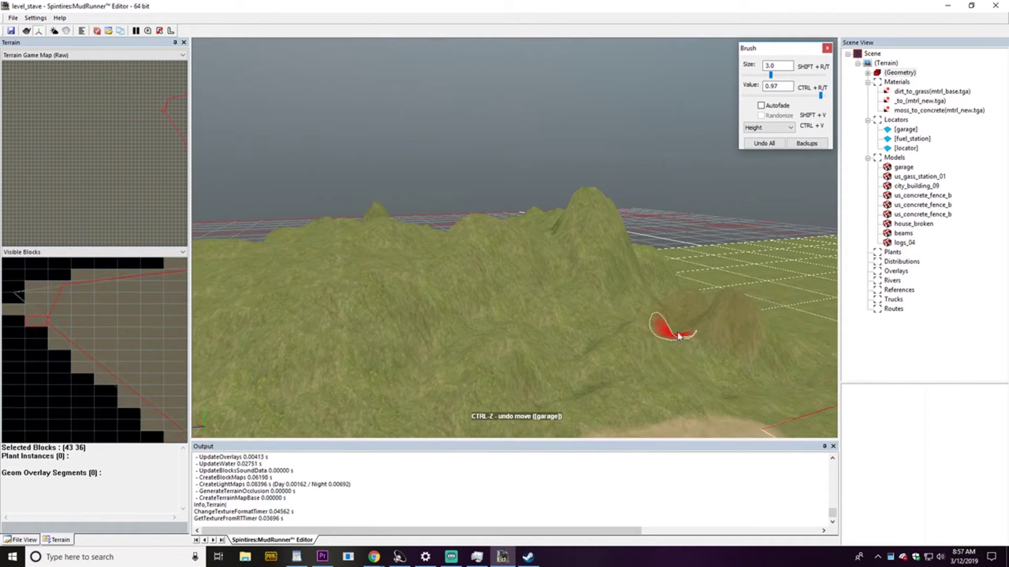
mouse_move(678, 337)
left_mouse_down()
mouse_move(668, 343)
mouse_move(679, 326)
mouse_move(707, 358)
mouse_move(709, 384)
mouse_move(743, 389)
mouse_move(710, 361)
mouse_move(736, 373)
mouse_move(707, 362)
mouse_move(704, 377)
mouse_move(687, 380)
mouse_move(696, 397)
mouse_move(712, 380)
mouse_move(621, 376)
mouse_move(671, 372)
mouse_move(657, 360)
mouse_move(663, 331)
left_mouse_up()
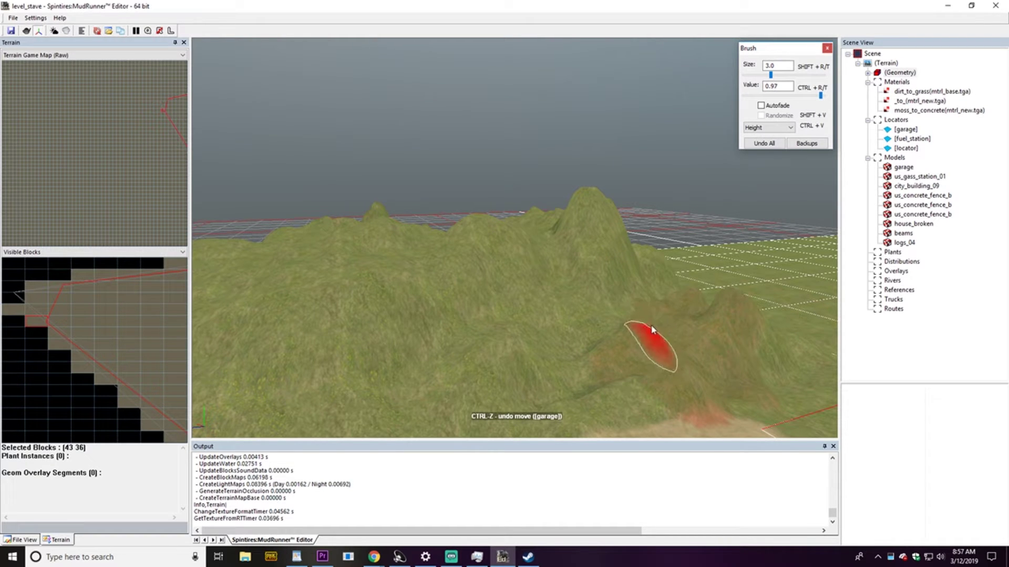
mouse_move(757, 362)
middle_mouse_down()
mouse_move(715, 364)
mouse_move(744, 353)
mouse_move(753, 364)
middle_mouse_up()
mouse_move(696, 374)
left_mouse_down()
mouse_move(580, 382)
mouse_move(603, 353)
mouse_move(562, 351)
mouse_move(601, 351)
mouse_move(590, 340)
mouse_move(675, 374)
mouse_move(637, 409)
mouse_move(614, 408)
mouse_move(636, 372)
mouse_move(642, 387)
mouse_move(654, 368)
mouse_move(681, 368)
left_mouse_up()
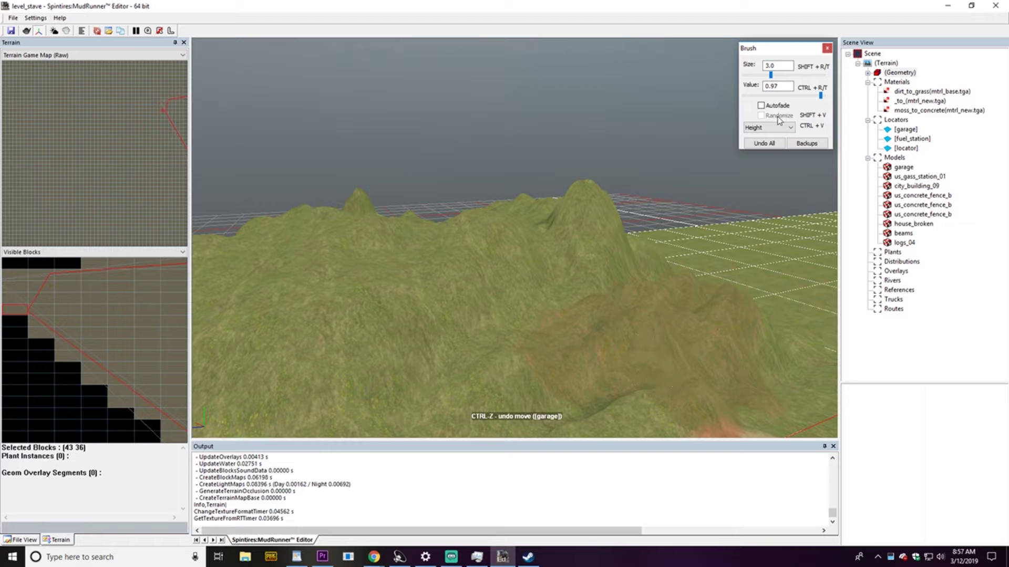
Shape the slopes of the mound with a smaller Height brush, reducing the size to 1.9 and then 1.4
left_click_drag(771, 75, 767, 79)
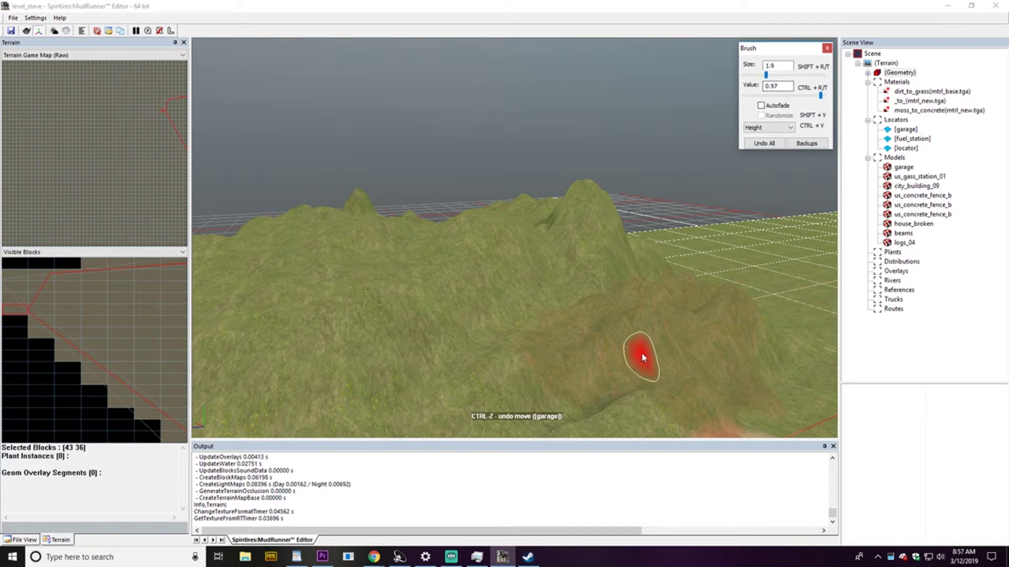
mouse_move(641, 356)
left_mouse_down()
mouse_move(613, 388)
mouse_move(635, 388)
mouse_move(575, 402)
mouse_move(626, 393)
left_mouse_up()
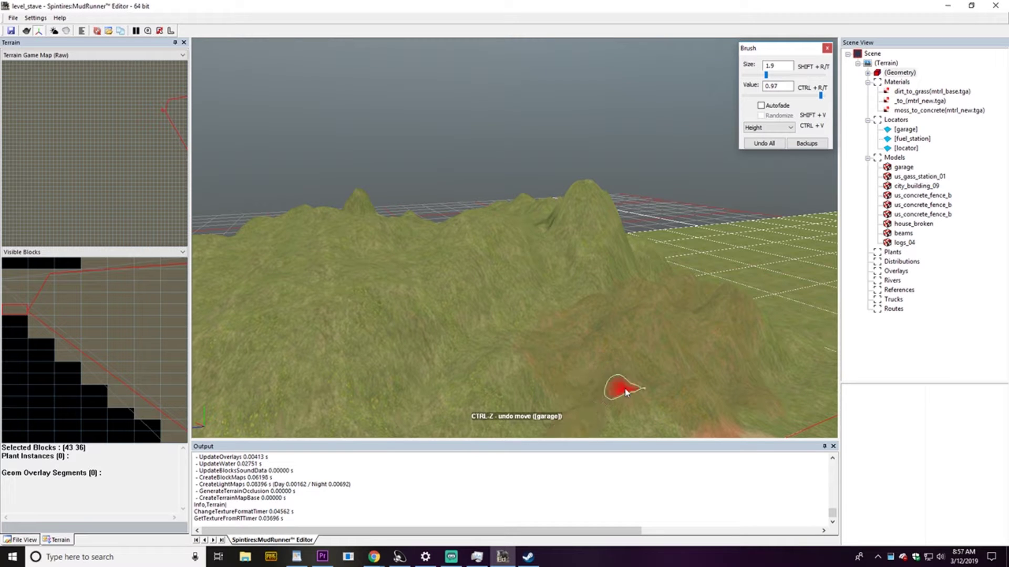
left_click(765, 77)
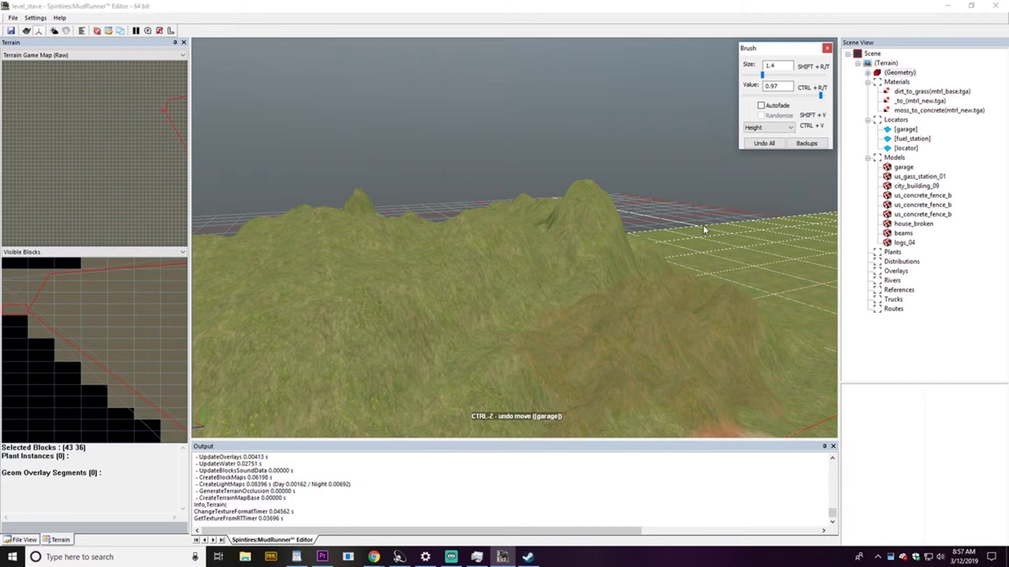
middle_click_drag(691, 291, 690, 311)
scroll(690, 310, "down", 2)
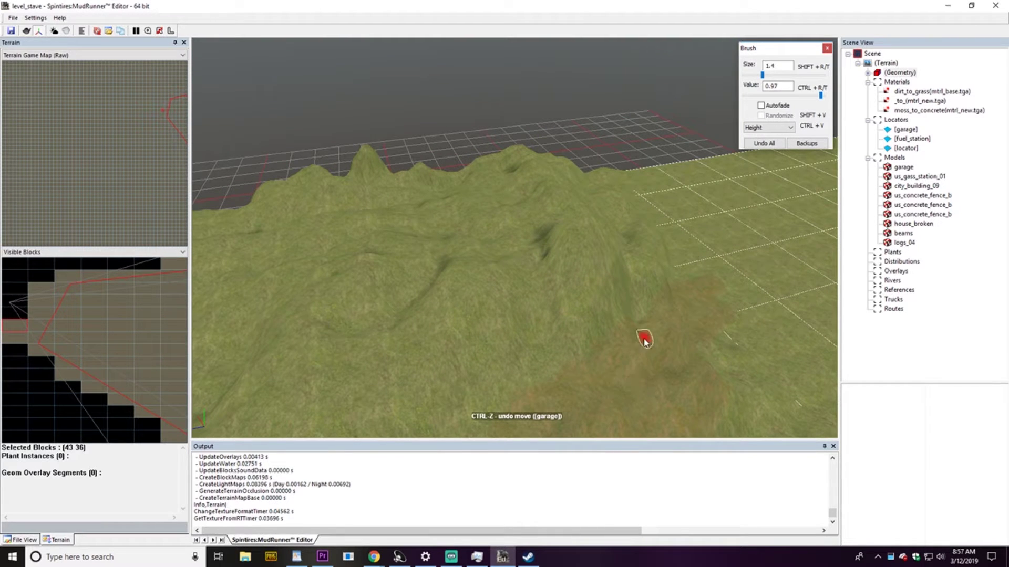
mouse_move(656, 330)
right_mouse_down()
mouse_move(608, 308)
mouse_move(651, 286)
mouse_move(660, 295)
mouse_move(565, 304)
right_mouse_up()
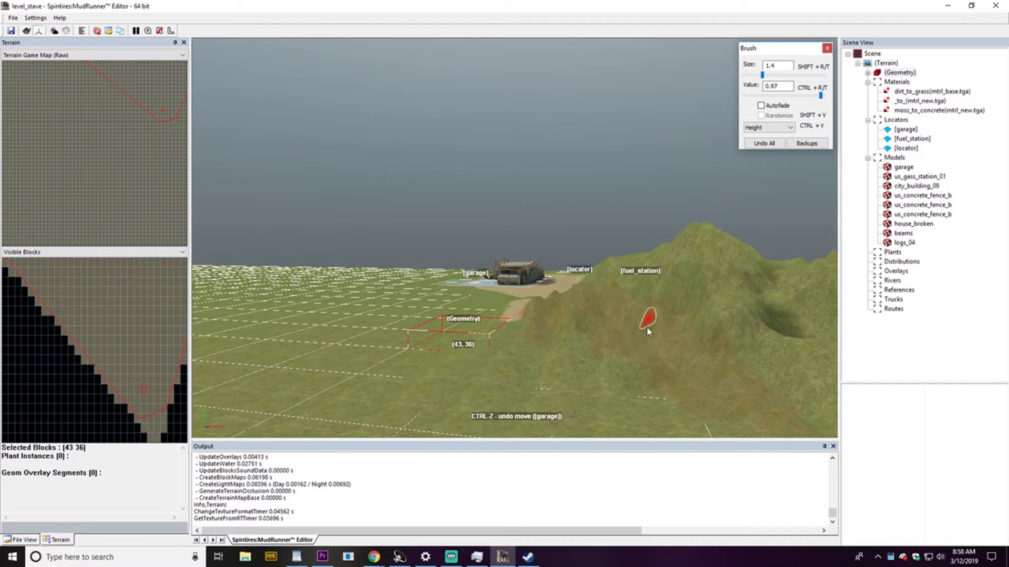
right_click_drag(653, 342, 608, 342)
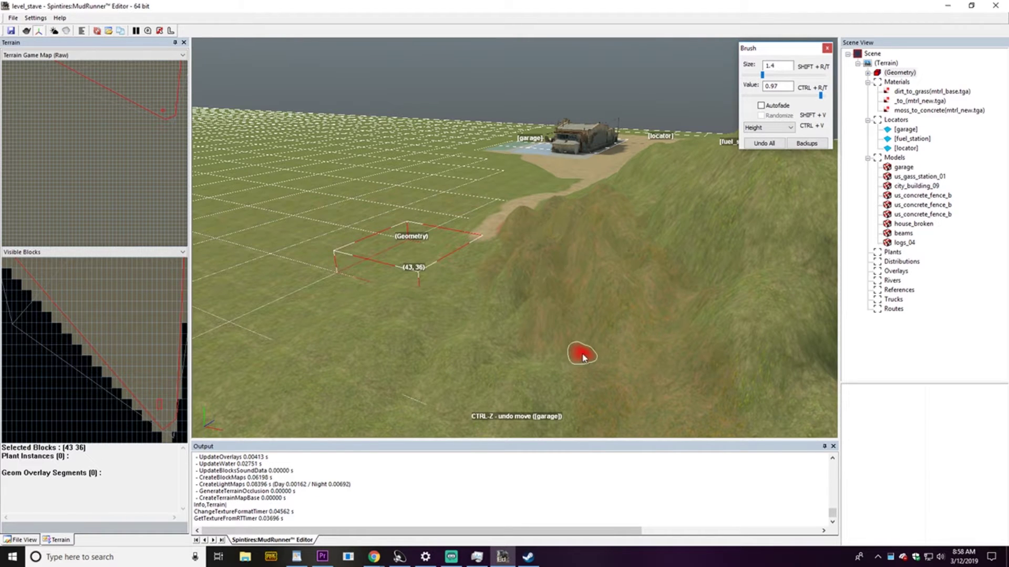
mouse_move(581, 353)
middle_mouse_down()
mouse_move(646, 354)
mouse_move(612, 356)
middle_mouse_up()
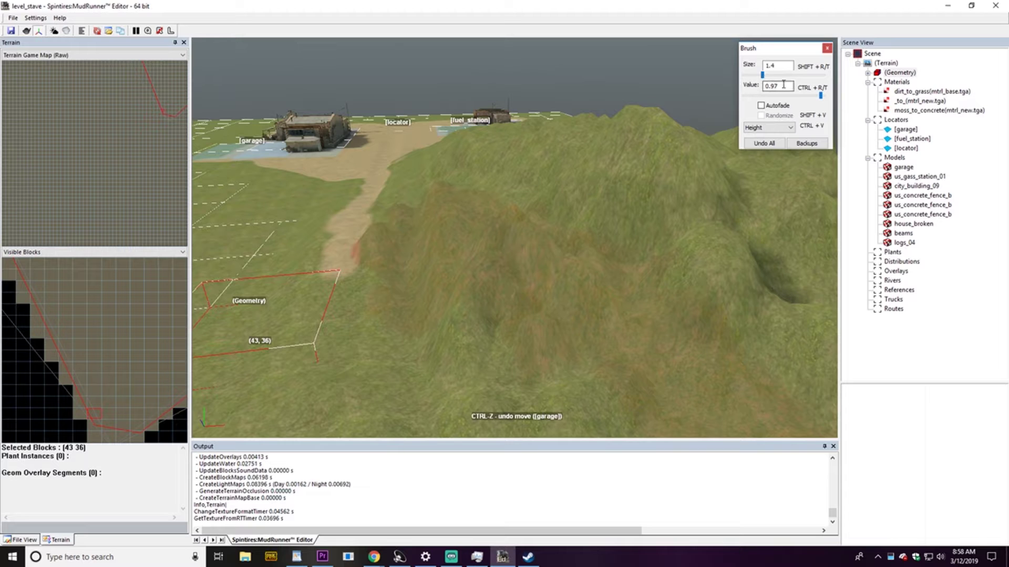
Lower the middle of the mound with the Height brush at value 0.38, enlarging the size to 4.6 and then 10.0
left_click_drag(822, 98, 818, 98)
left_click_drag(764, 75, 770, 75)
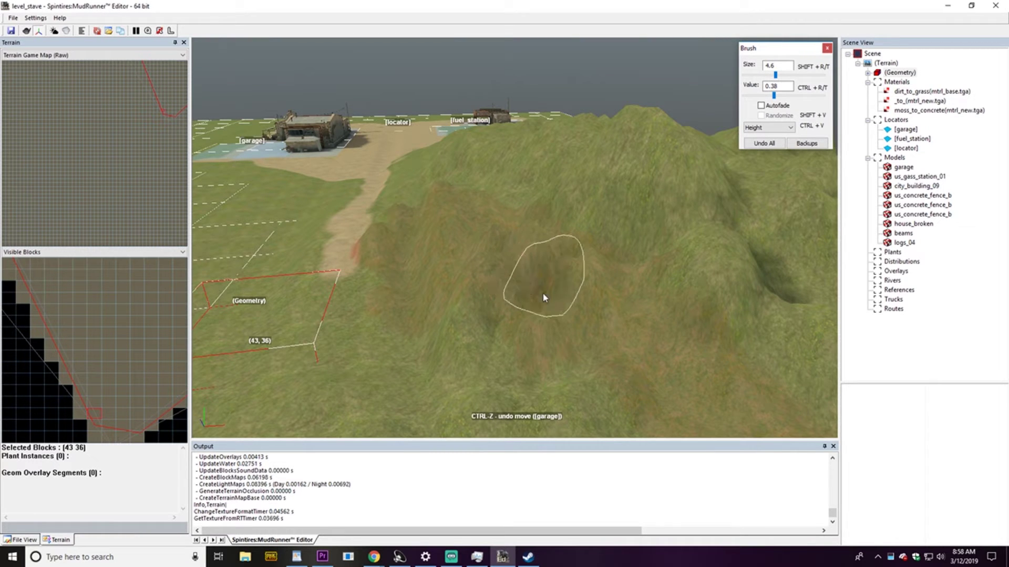
left_click_drag(777, 76, 786, 77)
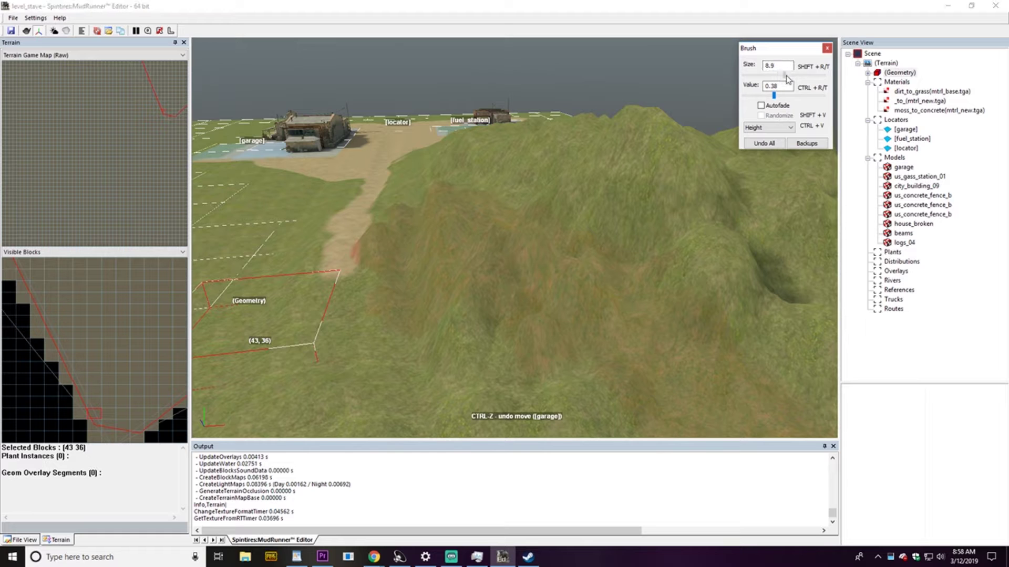
left_click(509, 292)
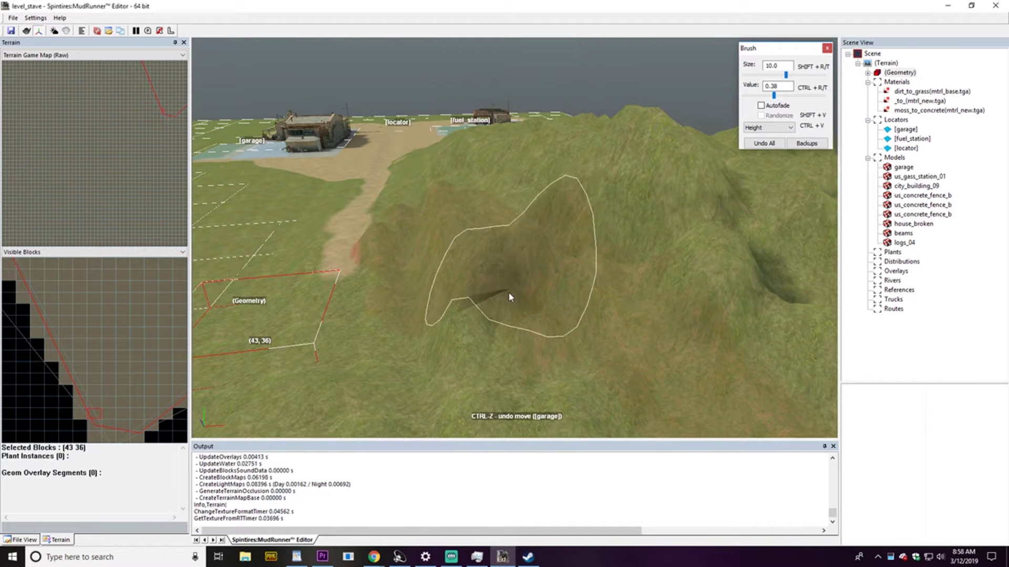
mouse_move(510, 296)
left_mouse_down()
mouse_move(520, 310)
mouse_move(496, 283)
mouse_move(527, 301)
left_mouse_up()
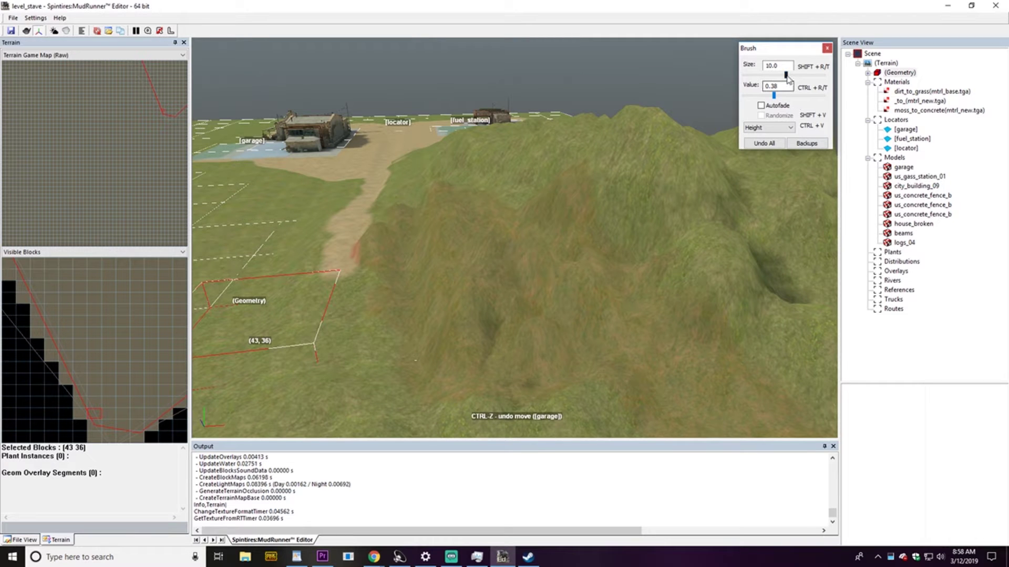
Carve further hollows into the mound, reducing the Height brush size to 7.1, 6.3 and 4.9
left_click_drag(786, 75, 780, 75)
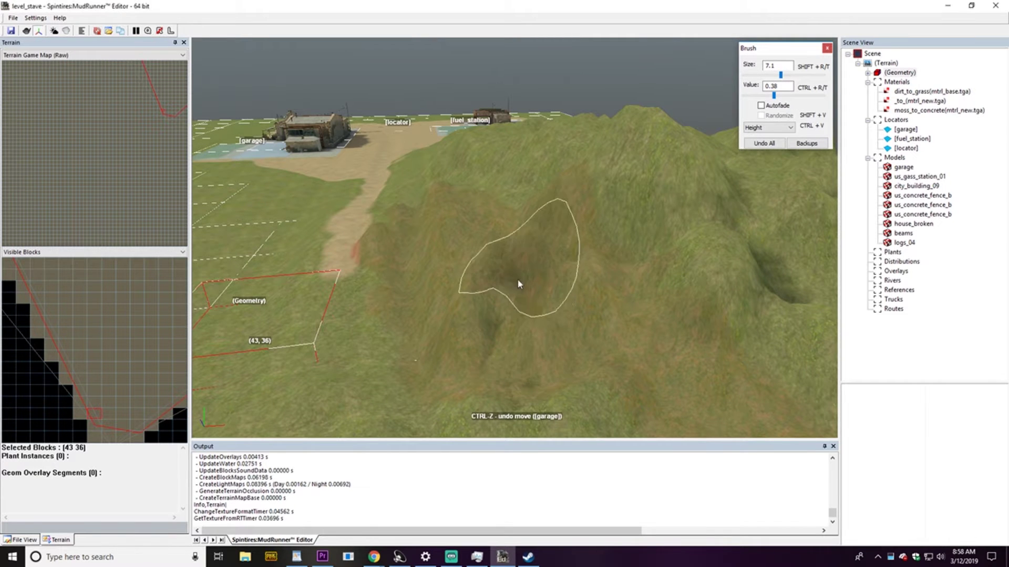
mouse_move(518, 284)
left_mouse_down()
mouse_move(542, 311)
mouse_move(536, 324)
mouse_move(484, 292)
mouse_move(457, 223)
mouse_move(462, 174)
mouse_move(473, 242)
left_mouse_up()
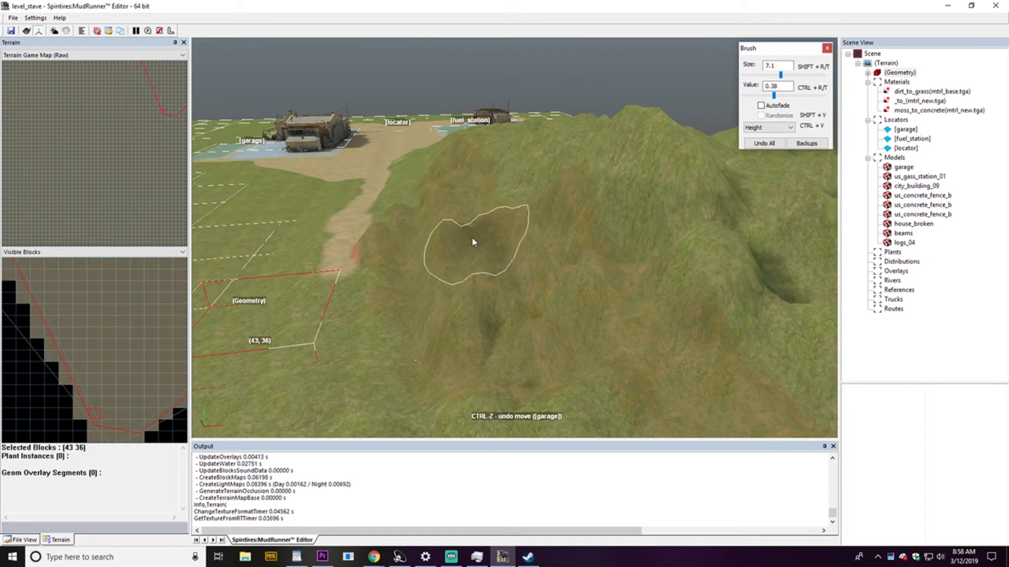
left_click(780, 74)
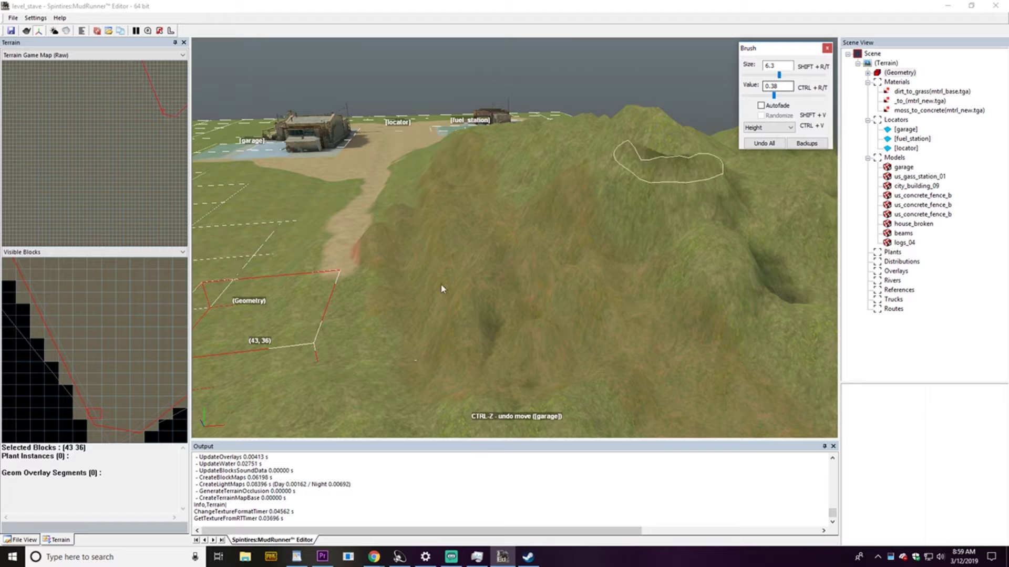
left_click_drag(507, 298, 509, 287)
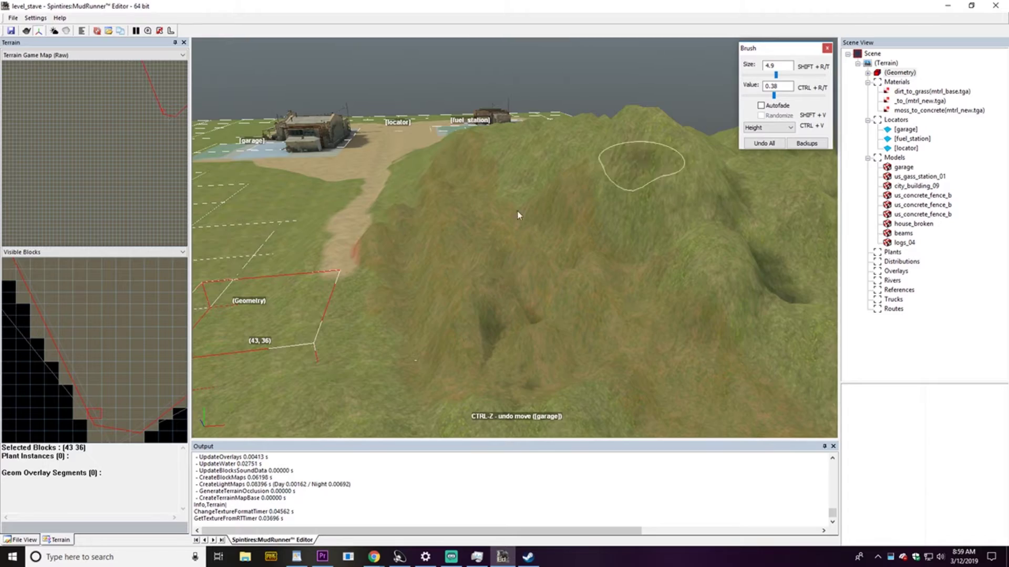
Lower the far end of the mound beside block (43, 36) with Height strokes at size 4.9 and value 0.38
middle_click_drag(393, 317, 472, 305, "alt")
mouse_move(471, 305)
right_mouse_down()
mouse_move(462, 288)
mouse_move(566, 320)
mouse_move(554, 320)
right_mouse_up()
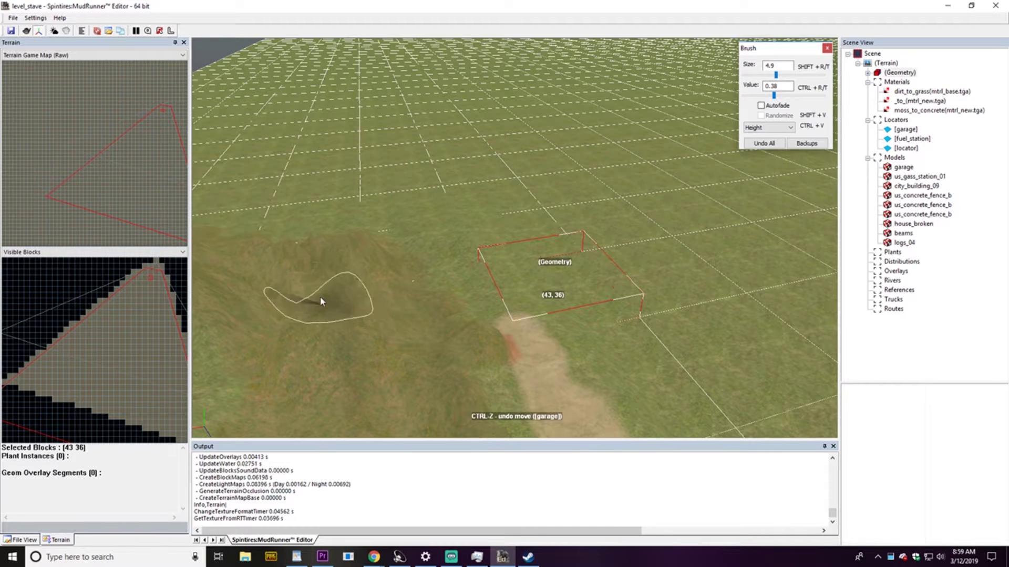
left_click_drag(335, 325, 321, 304)
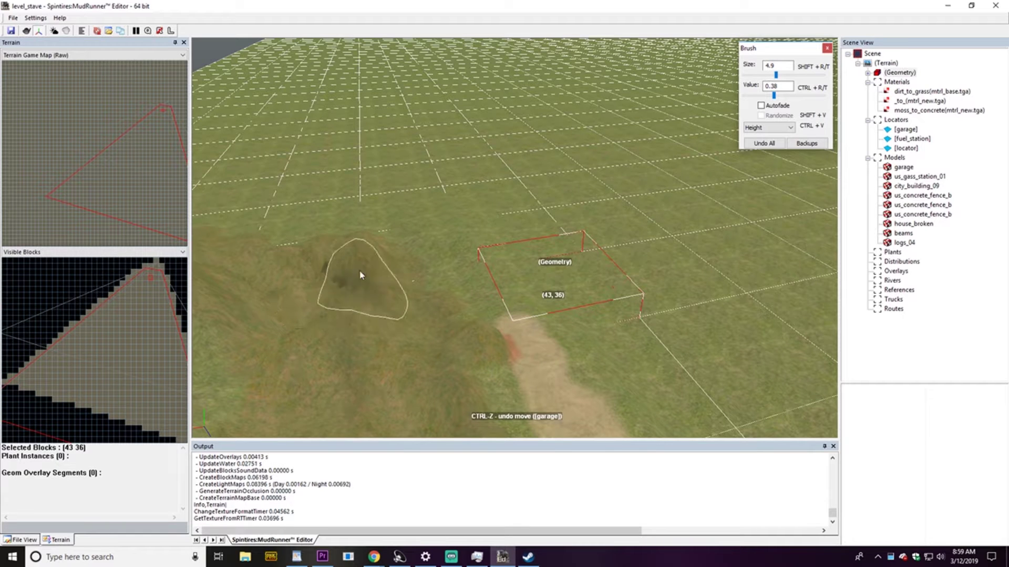
left_click_drag(360, 275, 356, 268)
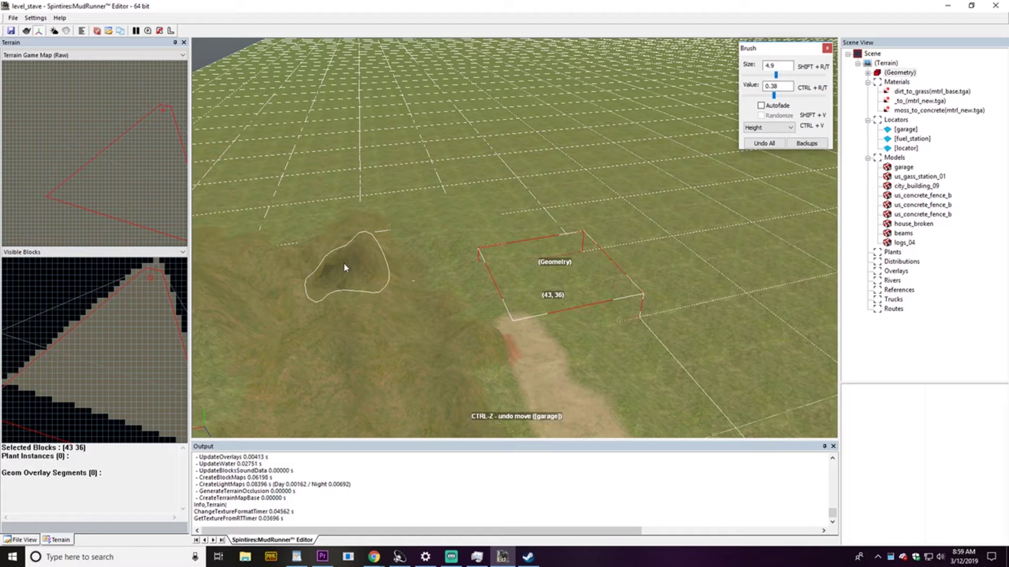
left_click_drag(338, 286, 289, 281)
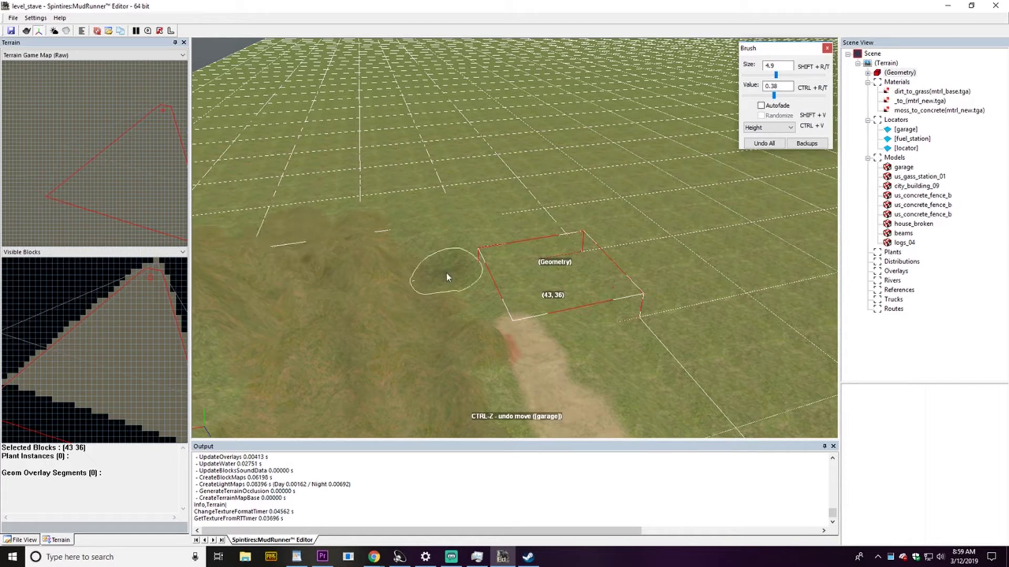
Build up the uneven outer slopes of the mound with the Height brush at value 0.60, using sizes 2.2 and 4.9
mouse_move(446, 277)
middle_mouse_down()
mouse_move(387, 273)
mouse_move(432, 273)
mouse_move(401, 277)
middle_mouse_up()
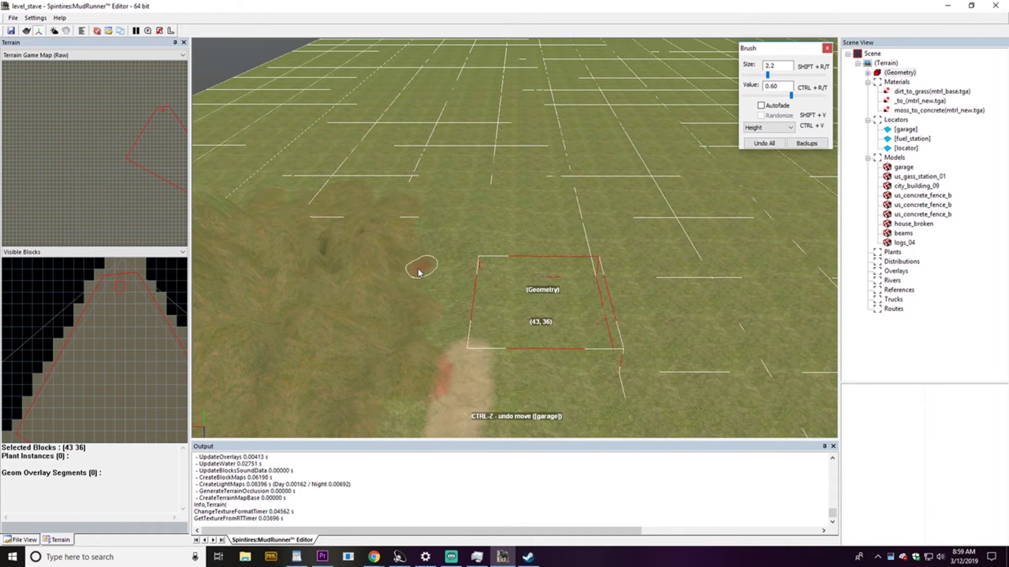
middle_click_drag(419, 273, 550, 261)
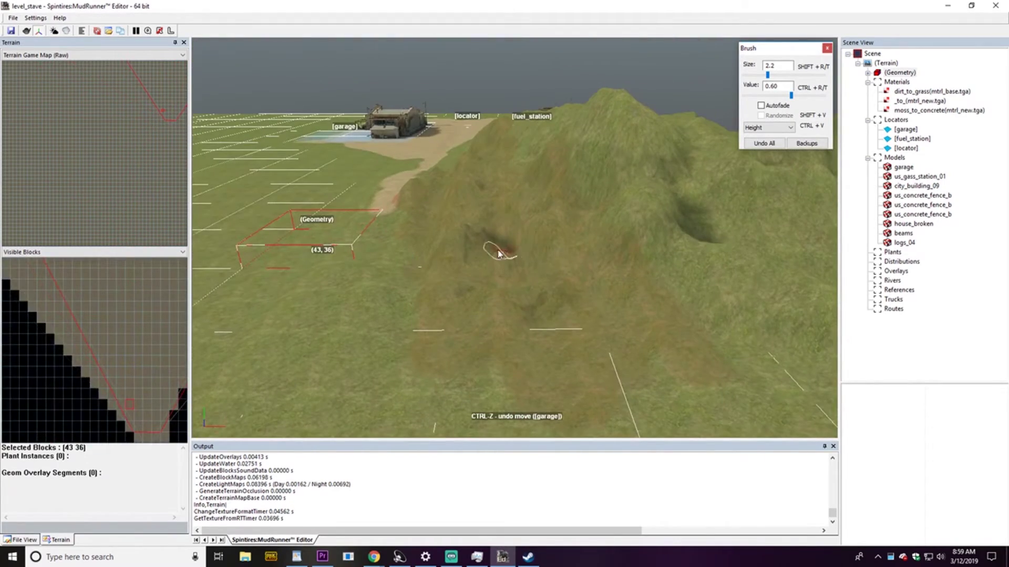
scroll(503, 261, "up", 2)
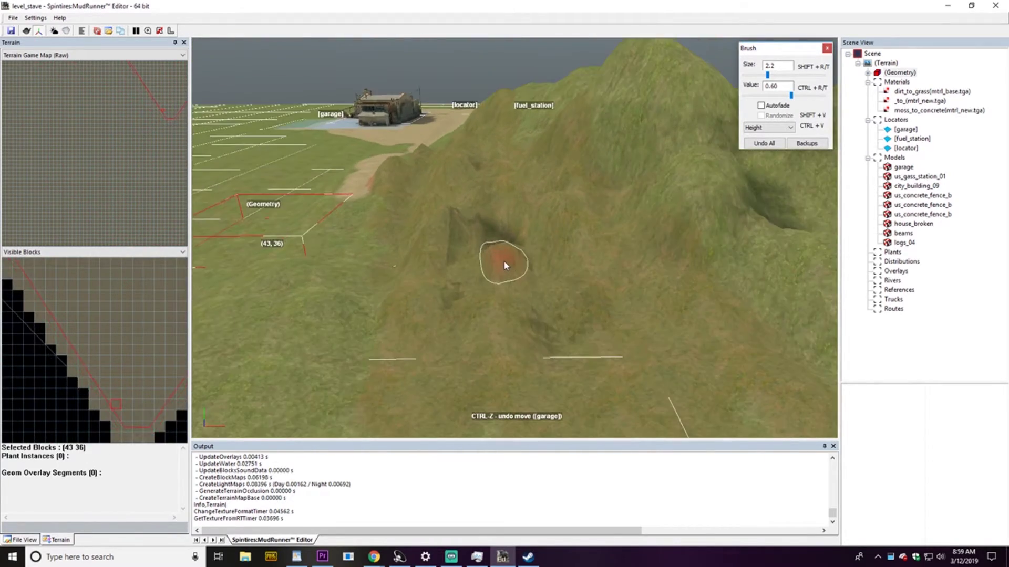
middle_click_drag(504, 261, 547, 270)
mouse_move(547, 273)
right_mouse_down()
mouse_move(522, 286)
mouse_move(542, 277)
mouse_move(516, 279)
mouse_move(544, 281)
mouse_move(456, 254)
right_mouse_up()
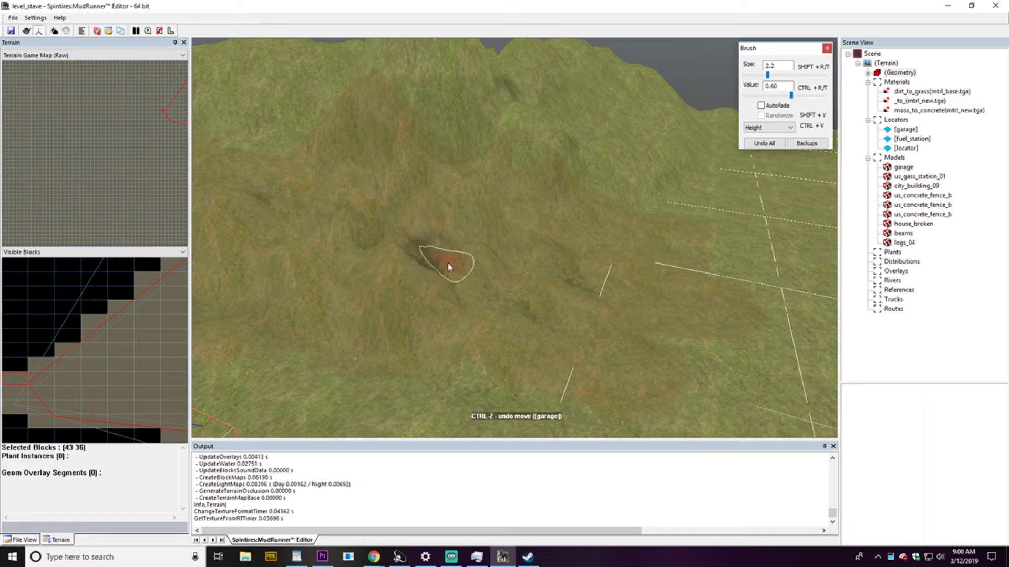
mouse_move(505, 270)
right_mouse_down()
mouse_move(516, 221)
mouse_move(437, 247)
mouse_move(481, 213)
mouse_move(588, 225)
mouse_move(578, 309)
right_mouse_up()
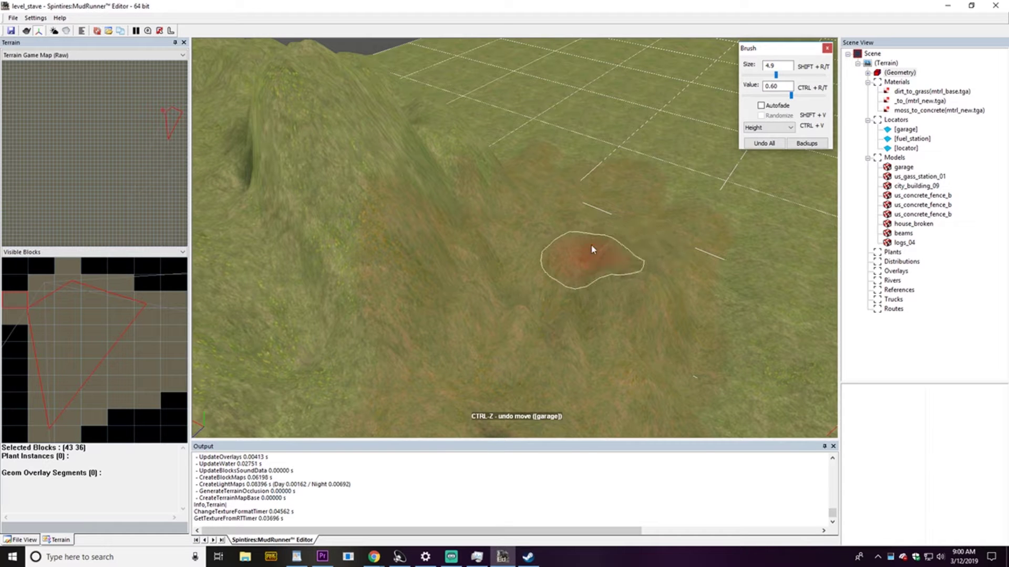
Carve hollows into the mound's slope with the Height brush at value 0.20, using sizes 14.2 and 0.9
scroll(611, 296, "up", 3)
mouse_move(526, 245)
right_mouse_down()
mouse_move(526, 213)
mouse_move(459, 183)
mouse_move(497, 198)
right_mouse_up()
mouse_move(578, 197)
right_mouse_down()
mouse_move(539, 221)
mouse_move(538, 235)
mouse_move(730, 113)
right_mouse_up()
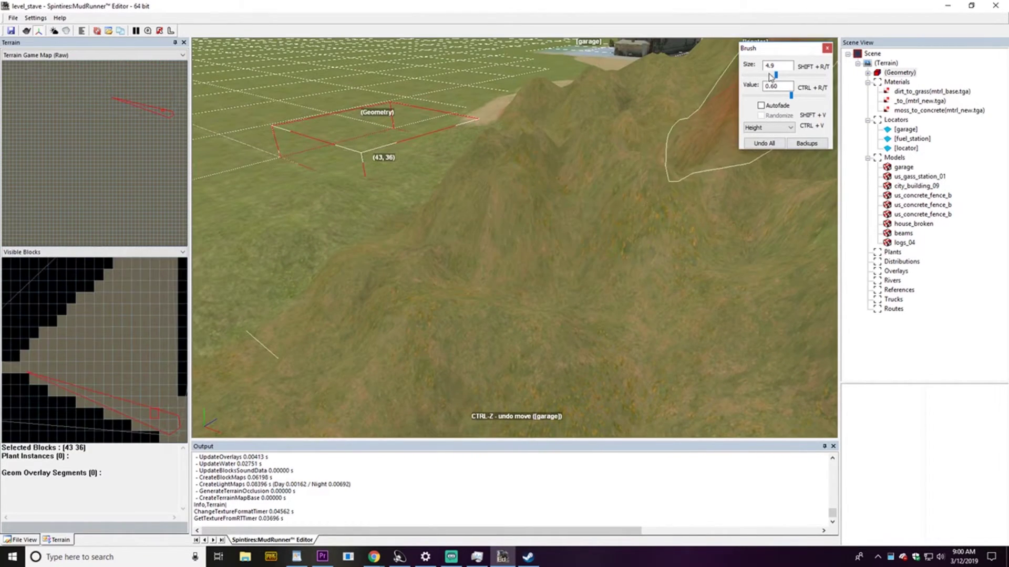
mouse_move(791, 98)
left_mouse_down()
mouse_move(759, 99)
mouse_move(777, 77)
mouse_move(791, 81)
left_mouse_up()
mouse_move(539, 241)
middle_mouse_down()
mouse_move(581, 246)
mouse_move(505, 253)
mouse_move(490, 225)
middle_mouse_up()
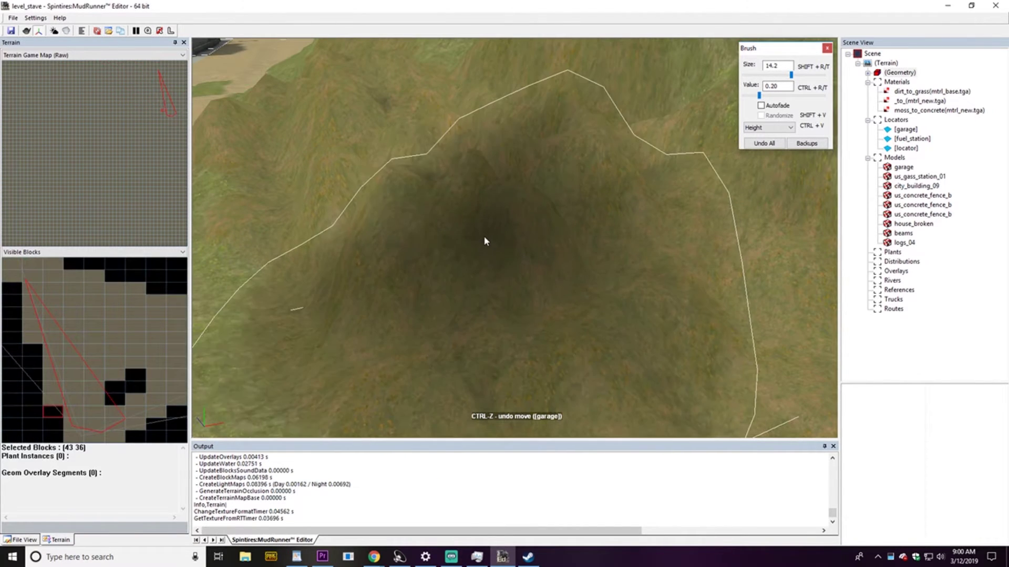
left_click_drag(791, 75, 766, 78)
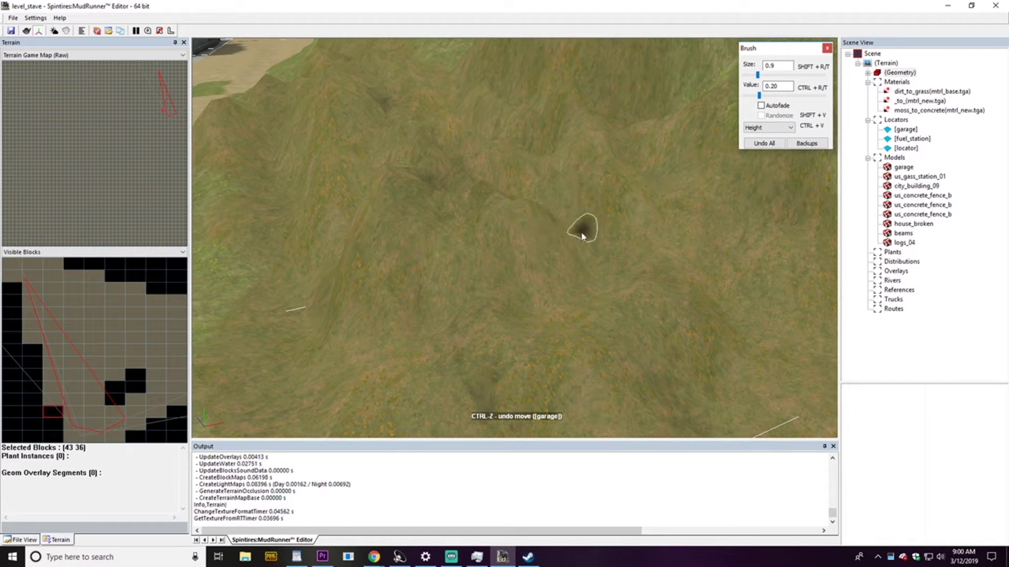
mouse_move(531, 215)
left_mouse_down()
mouse_move(405, 218)
mouse_move(519, 236)
left_mouse_up()
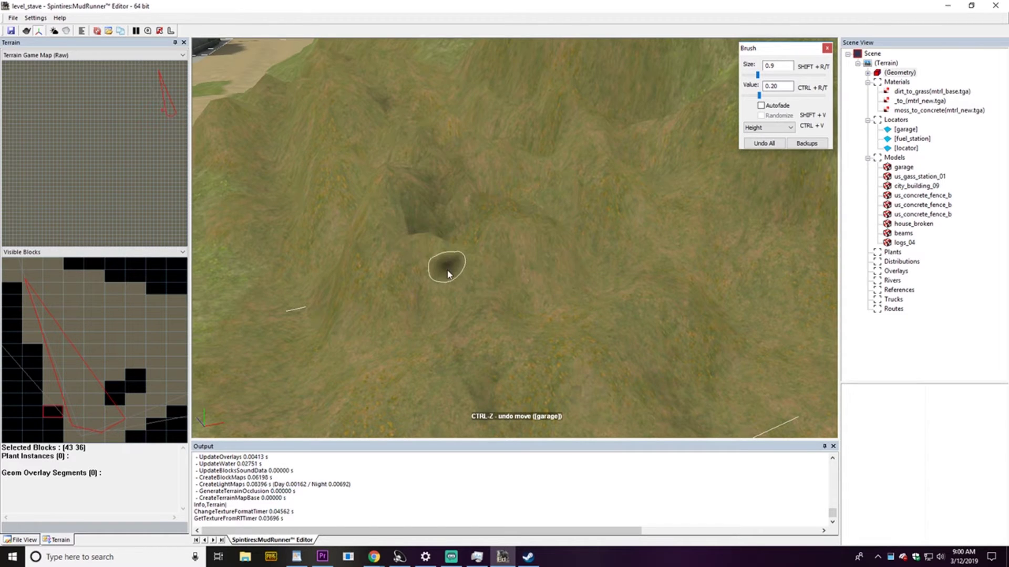
Raise a broad area beyond the dirt road's end with the Height brush at size 54.9 and value 0.55, and rebuild the terrain
middle_click_drag(447, 274, 566, 266)
scroll(564, 265, "down", 5)
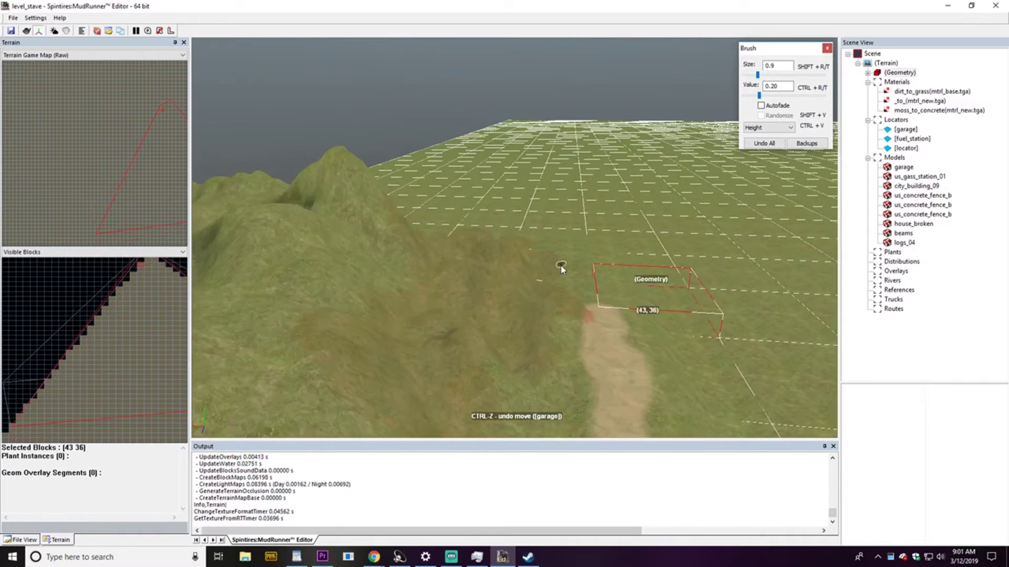
scroll(561, 269, "down", 3)
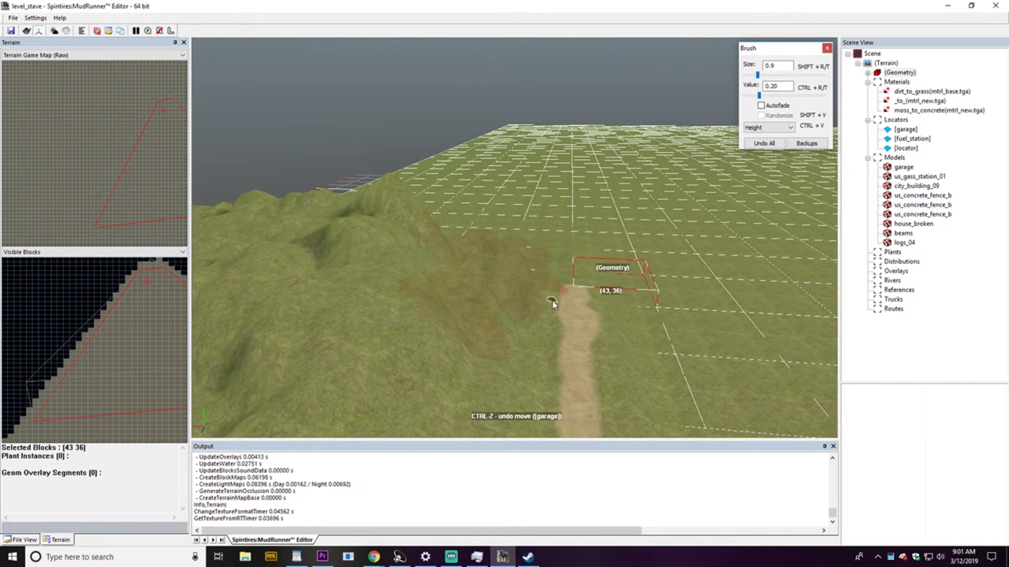
scroll(560, 301, "up", 3)
middle_click_drag(535, 285, 406, 279)
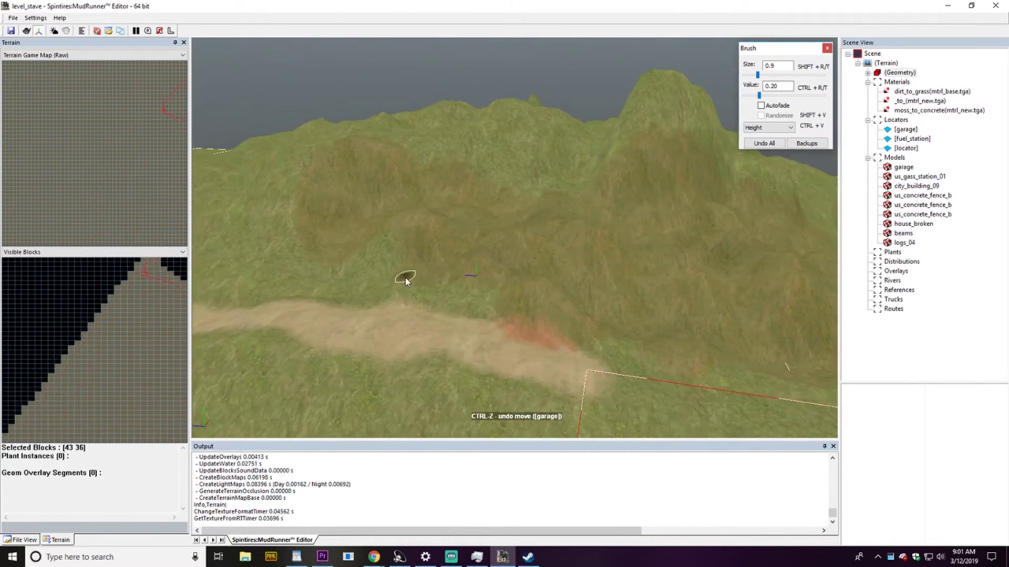
right_click_drag(406, 281, 478, 283)
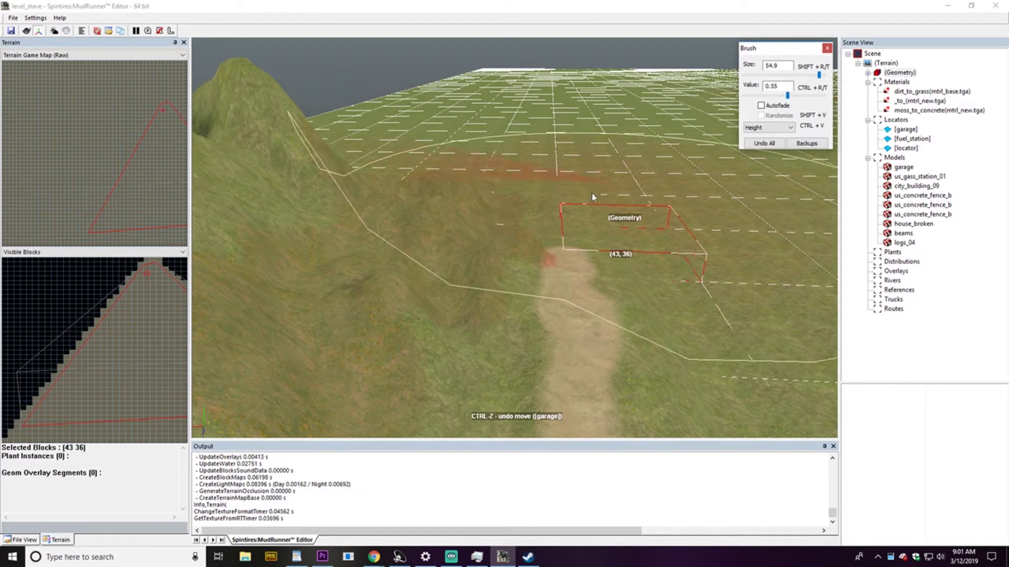
mouse_move(638, 153)
middle_mouse_down()
mouse_move(508, 161)
mouse_move(517, 154)
mouse_move(516, 167)
middle_mouse_up()
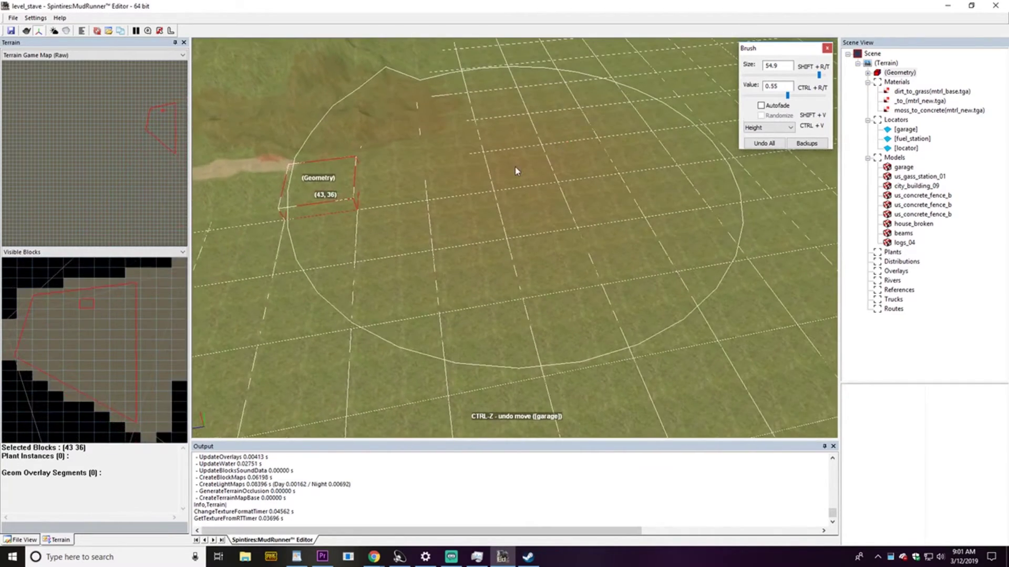
mouse_move(515, 171)
right_mouse_down()
mouse_move(521, 182)
mouse_move(520, 147)
right_mouse_up()
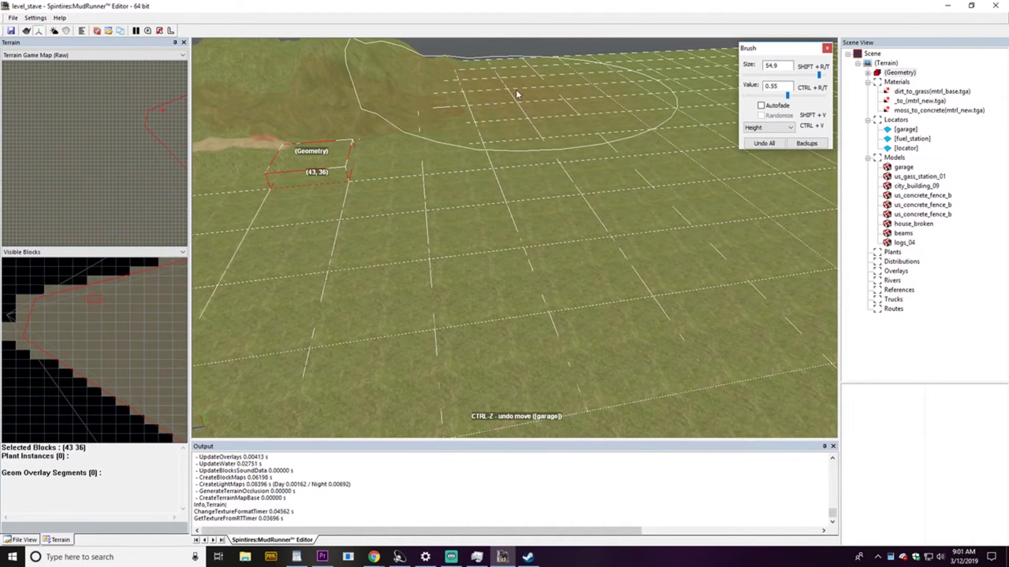
mouse_move(516, 90)
left_mouse_down()
mouse_move(542, 90)
mouse_move(517, 100)
mouse_move(544, 115)
mouse_move(472, 99)
mouse_move(589, 125)
mouse_move(534, 128)
mouse_move(568, 126)
mouse_move(556, 95)
mouse_move(570, 88)
mouse_move(533, 138)
mouse_move(499, 118)
mouse_move(503, 97)
mouse_move(594, 115)
mouse_move(585, 73)
left_mouse_up()
mouse_move(465, 85)
left_mouse_down()
mouse_move(567, 106)
mouse_move(597, 159)
mouse_move(428, 101)
mouse_move(544, 86)
mouse_move(423, 144)
mouse_move(631, 133)
mouse_move(403, 127)
mouse_move(635, 79)
mouse_move(486, 84)
mouse_move(409, 99)
mouse_move(611, 85)
mouse_move(681, 108)
mouse_move(504, 133)
mouse_move(672, 138)
mouse_move(629, 101)
mouse_move(648, 97)
mouse_move(588, 125)
mouse_move(480, 148)
mouse_move(634, 167)
mouse_move(676, 117)
mouse_move(542, 137)
left_mouse_up()
mouse_move(542, 136)
middle_mouse_down()
mouse_move(596, 127)
mouse_move(591, 133)
middle_mouse_up()
key("Escape")
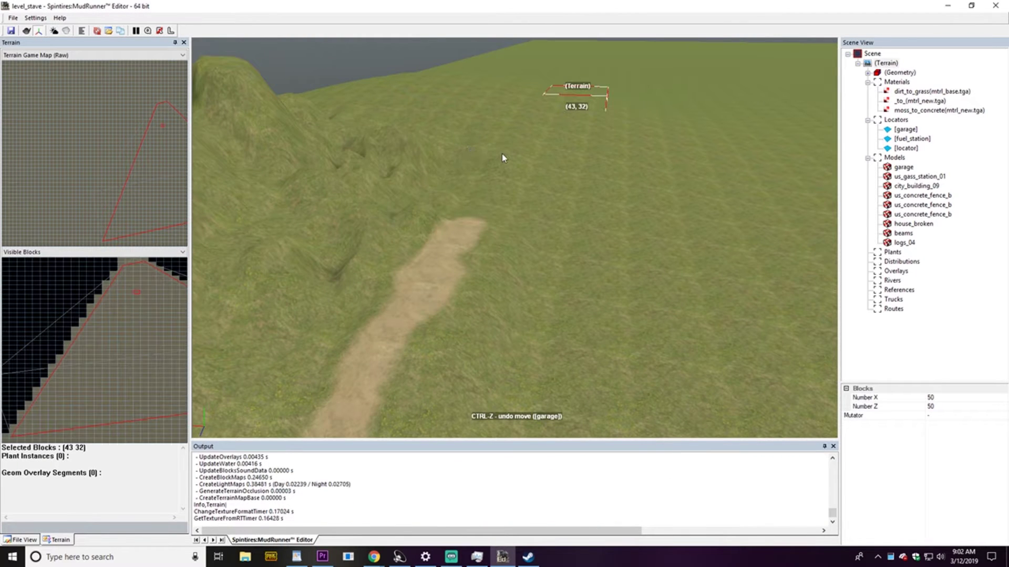
Reselect the terrain geometry and raise the ground around the road's end with the Height brush at value 0.55, sizes 54.9 and 23.2
middle_click_drag(505, 161, 514, 155)
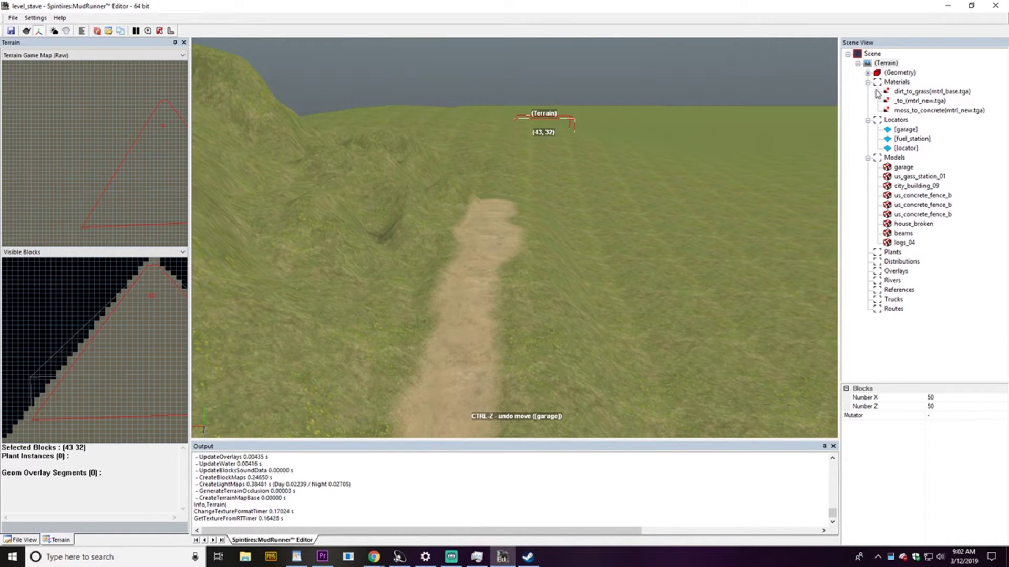
left_click(893, 73)
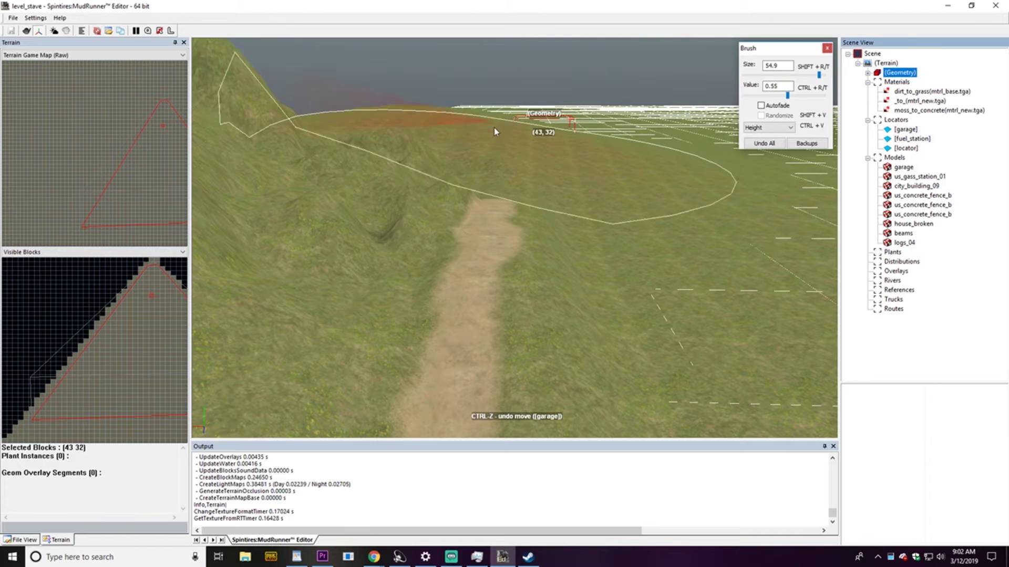
mouse_move(487, 140)
left_mouse_down()
mouse_move(484, 129)
mouse_move(541, 129)
mouse_move(556, 145)
left_mouse_up()
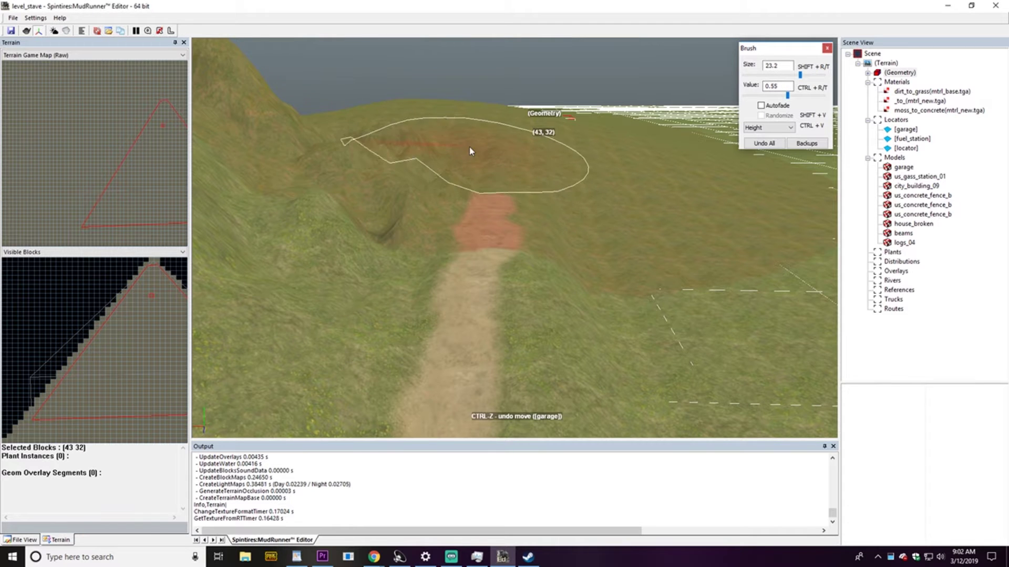
mouse_move(436, 164)
left_mouse_down()
mouse_move(432, 184)
mouse_move(480, 142)
mouse_move(613, 107)
left_mouse_up()
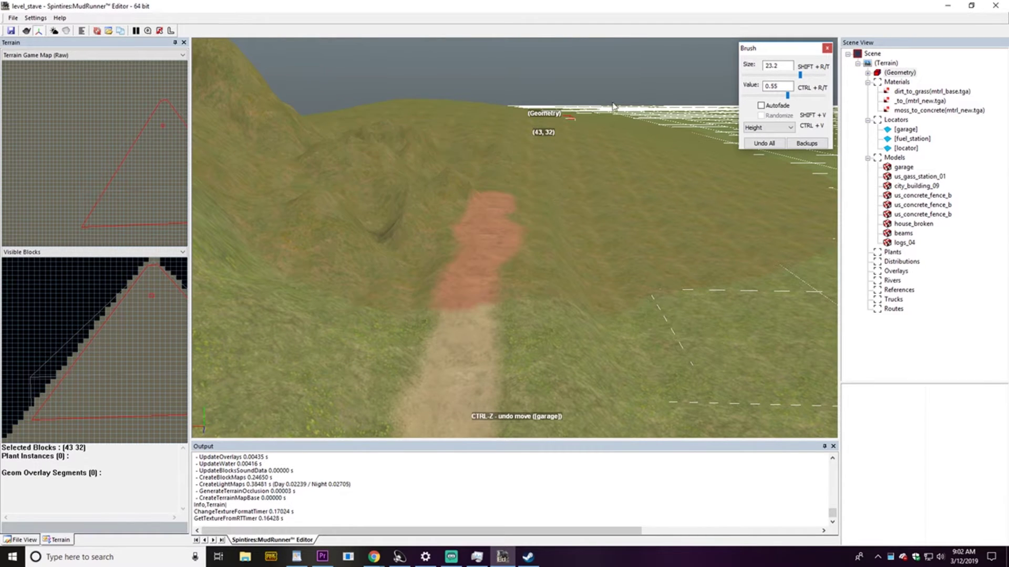
mouse_move(523, 186)
left_mouse_down()
mouse_move(541, 189)
mouse_move(536, 128)
mouse_move(499, 198)
mouse_move(529, 190)
mouse_move(522, 219)
mouse_move(547, 169)
mouse_move(536, 198)
mouse_move(490, 198)
mouse_move(520, 205)
mouse_move(530, 231)
left_mouse_up()
Roughen the hills beside the road with the Height brush at size 6.7, values 0.55 and 0.59, and rebuild the terrain
mouse_move(579, 207)
left_mouse_down("alt")
mouse_move(536, 209)
mouse_move(532, 201)
mouse_move(541, 216)
mouse_move(534, 209)
left_mouse_up("alt")
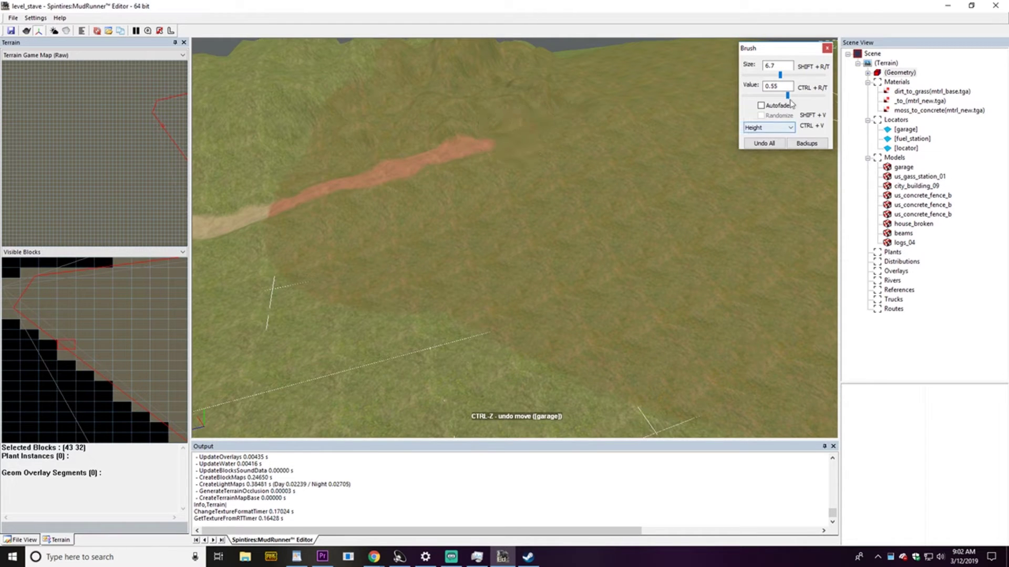
mouse_move(546, 149)
middle_mouse_down()
mouse_move(556, 163)
mouse_move(613, 171)
mouse_move(588, 137)
mouse_move(603, 144)
middle_mouse_up()
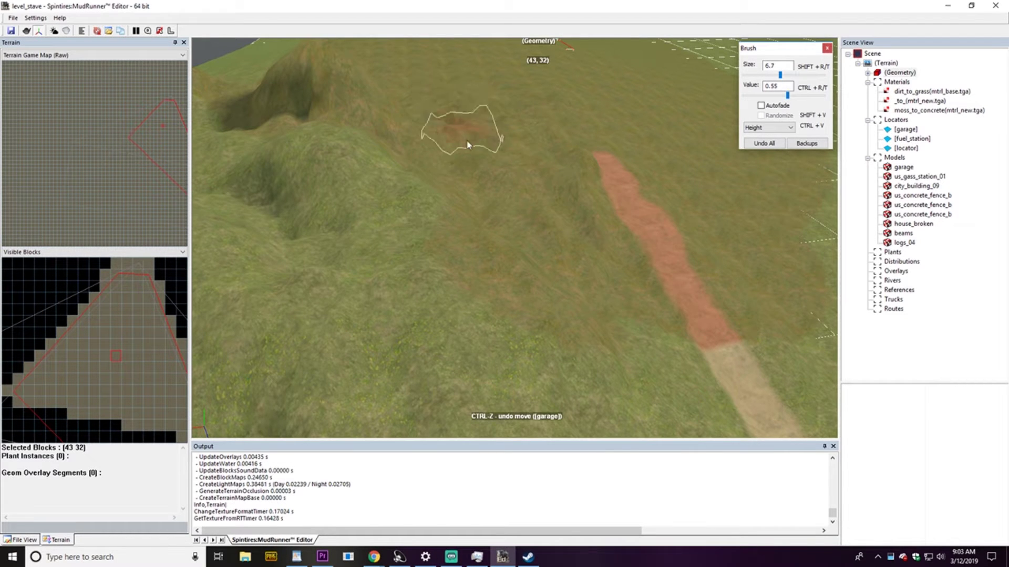
mouse_move(287, 130)
left_mouse_down()
mouse_move(322, 174)
mouse_move(270, 218)
mouse_move(263, 205)
mouse_move(296, 282)
mouse_move(327, 284)
mouse_move(283, 199)
left_mouse_up()
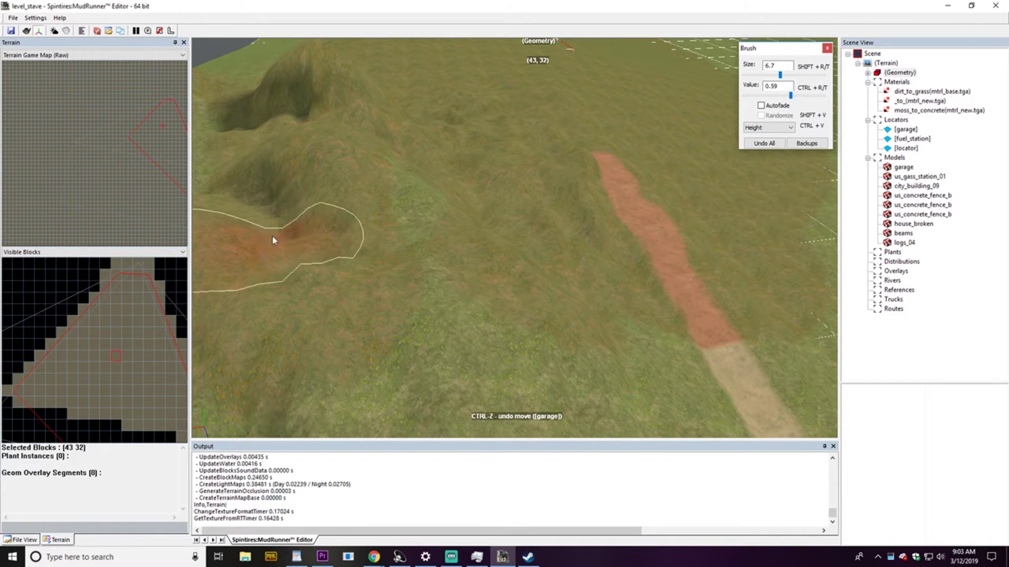
mouse_move(272, 240)
left_mouse_down()
mouse_move(286, 240)
mouse_move(267, 125)
left_mouse_up()
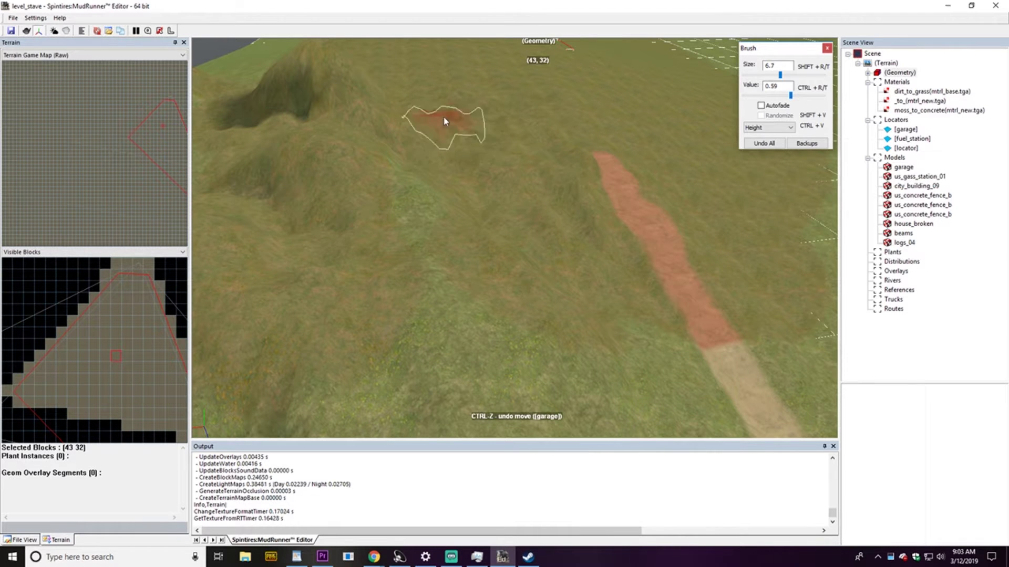
mouse_move(629, 139)
middle_mouse_down()
mouse_move(562, 134)
mouse_move(610, 132)
mouse_move(614, 146)
middle_mouse_up()
right_click_drag(616, 147, 347, 133)
right_click_drag(610, 118, 584, 118)
left_click(510, 76)
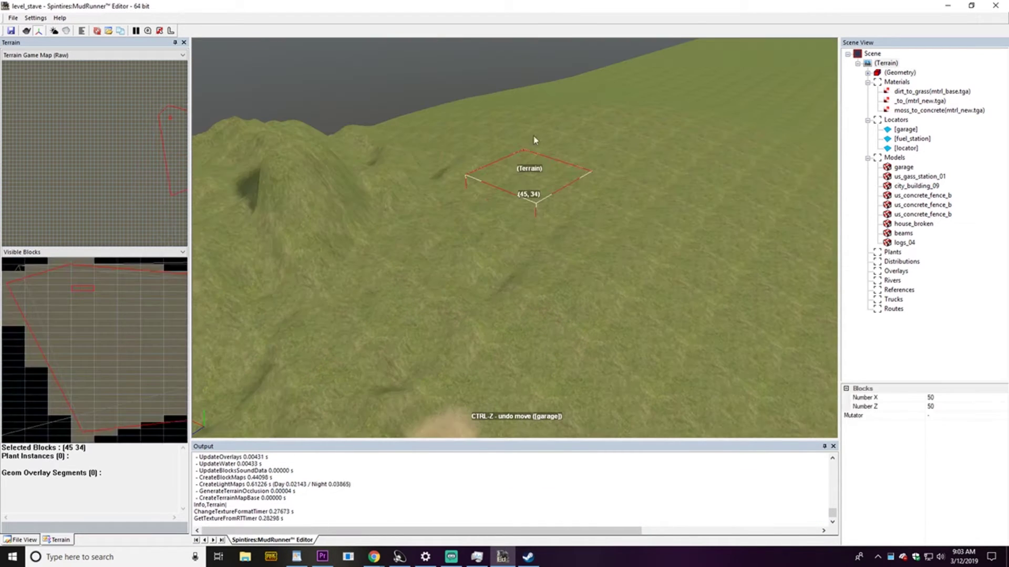
Reselect the terrain geometry and raise the ground behind block (45, 34) toward the map edge with the Height brush at size 11.1 and value 0.76
mouse_move(499, 139)
right_mouse_down()
mouse_move(509, 162)
mouse_move(480, 150)
mouse_move(522, 153)
mouse_move(581, 124)
mouse_move(704, 141)
mouse_move(497, 125)
mouse_move(492, 114)
mouse_move(482, 131)
mouse_move(443, 98)
mouse_move(487, 148)
right_mouse_up()
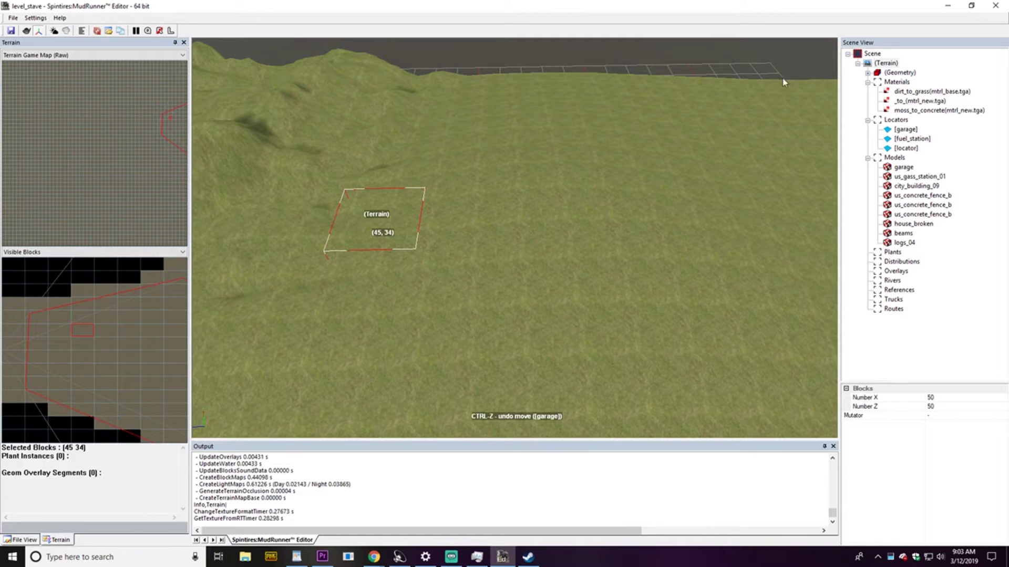
left_click(898, 73)
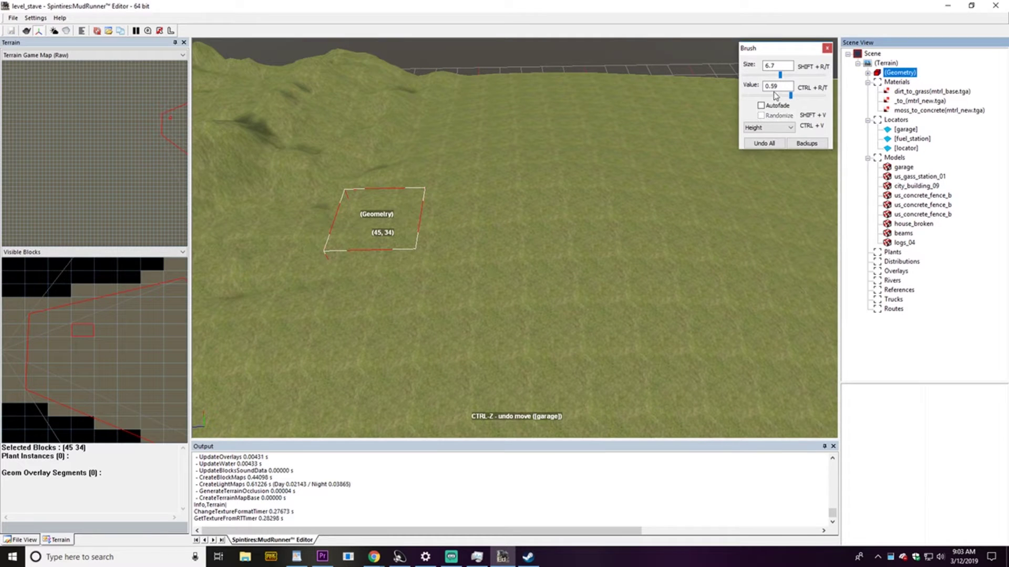
left_click_drag(779, 74, 786, 76)
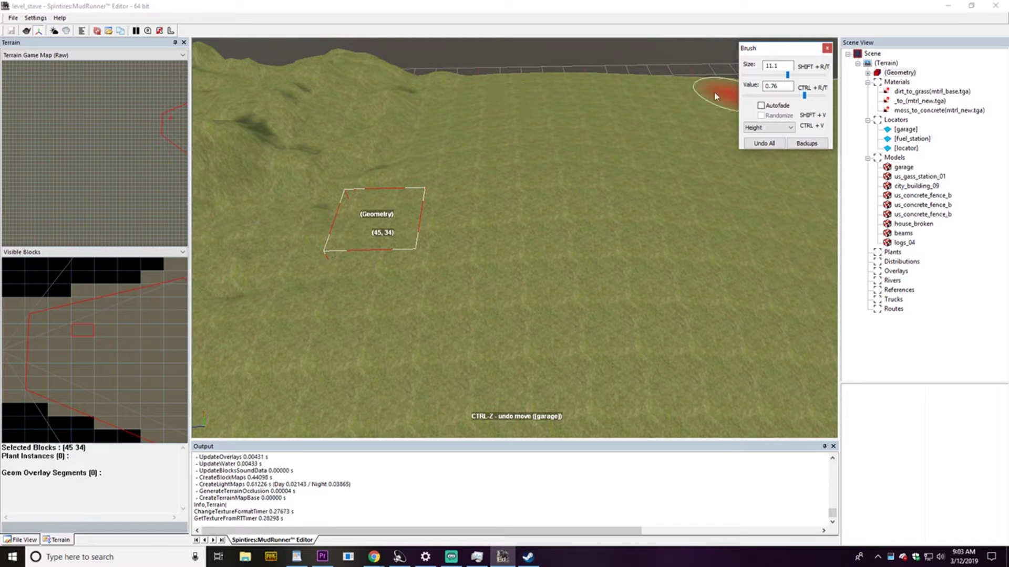
mouse_move(434, 89)
middle_mouse_down()
mouse_move(497, 89)
mouse_move(388, 92)
mouse_move(454, 95)
middle_mouse_up()
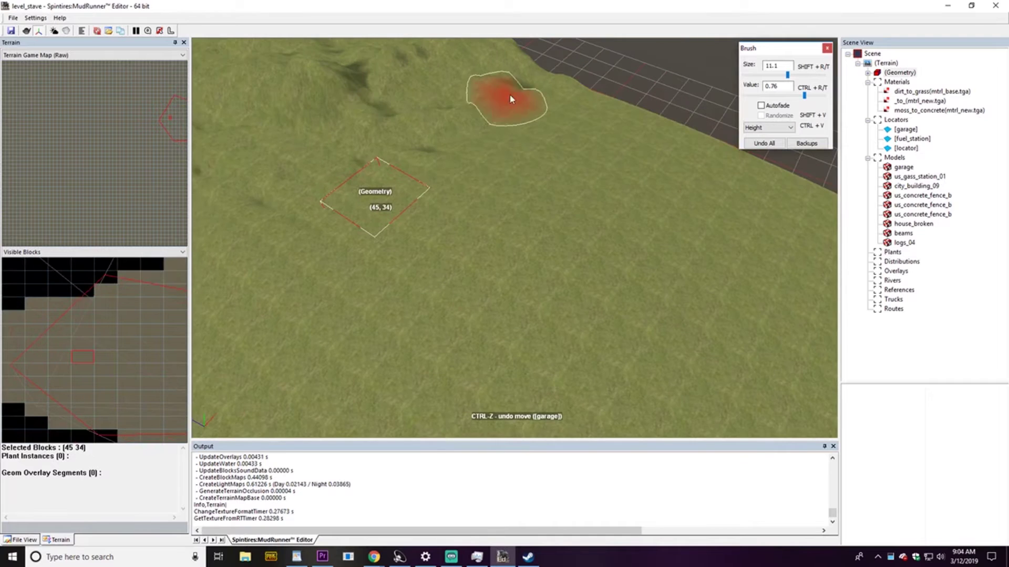
mouse_move(510, 96)
left_mouse_down()
mouse_move(542, 93)
mouse_move(604, 122)
mouse_move(577, 108)
left_mouse_up()
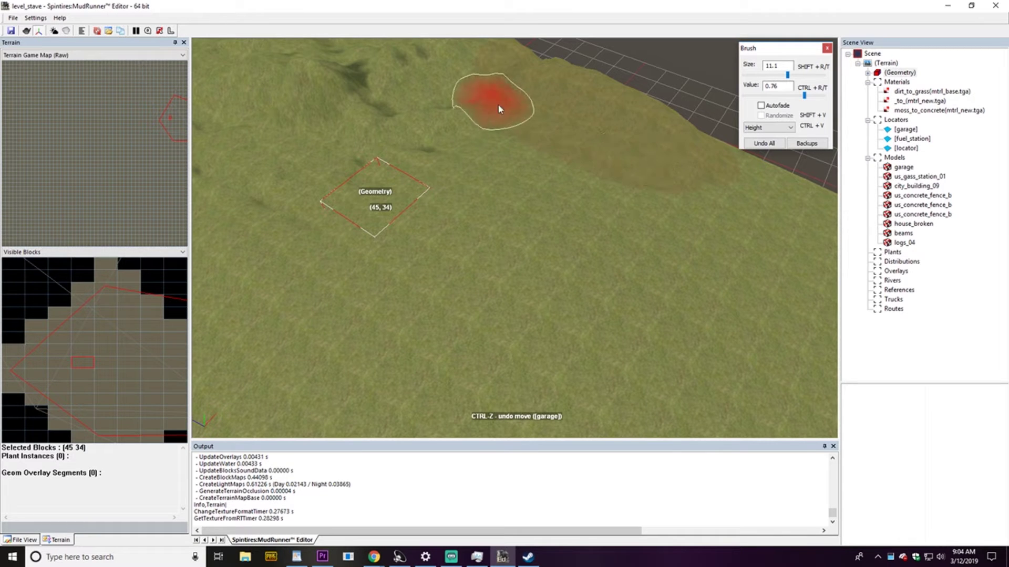
mouse_move(499, 109)
left_mouse_down()
mouse_move(599, 167)
mouse_move(479, 136)
mouse_move(612, 188)
mouse_move(678, 211)
mouse_move(620, 143)
mouse_move(701, 183)
mouse_move(640, 196)
mouse_move(497, 166)
mouse_move(515, 215)
mouse_move(708, 240)
mouse_move(511, 181)
mouse_move(628, 131)
mouse_move(745, 183)
left_mouse_up()
mouse_move(713, 153)
left_mouse_down()
mouse_move(710, 214)
mouse_move(518, 164)
left_mouse_up()
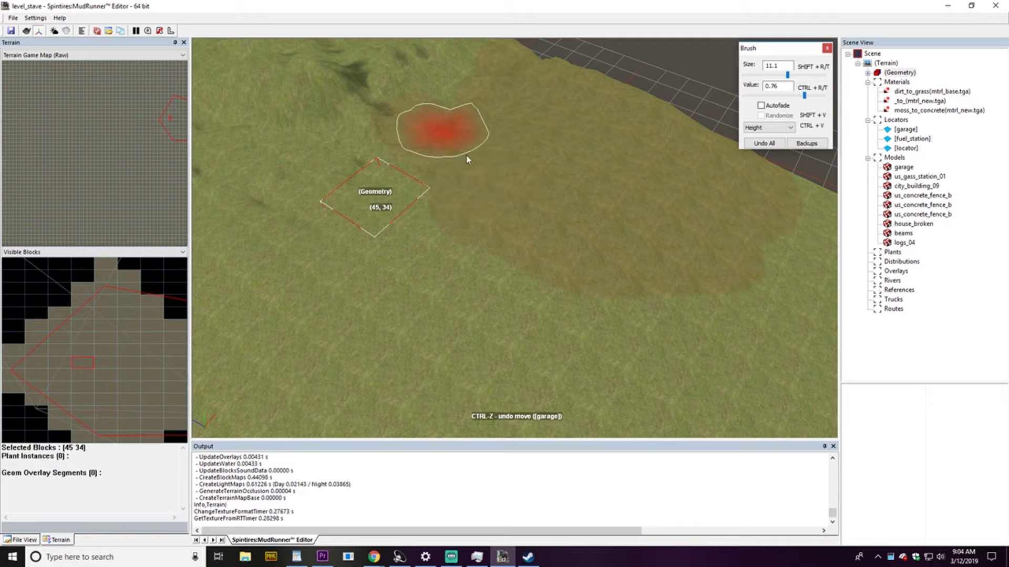
Extend the raised ground over the flat area in front of block (45, 34) with Height strokes at size 11.1 and value 0.76
mouse_move(488, 245)
middle_mouse_down()
mouse_move(550, 216)
mouse_move(528, 216)
middle_mouse_up()
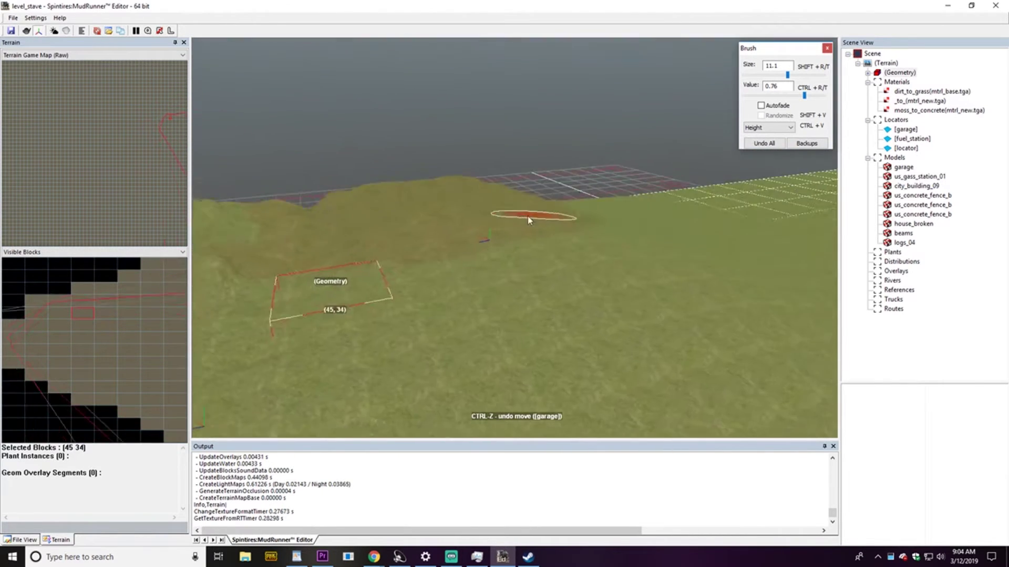
mouse_move(529, 219)
right_mouse_down()
mouse_move(480, 223)
mouse_move(500, 216)
mouse_move(450, 243)
mouse_move(477, 309)
mouse_move(462, 296)
mouse_move(481, 294)
mouse_move(435, 301)
right_mouse_up()
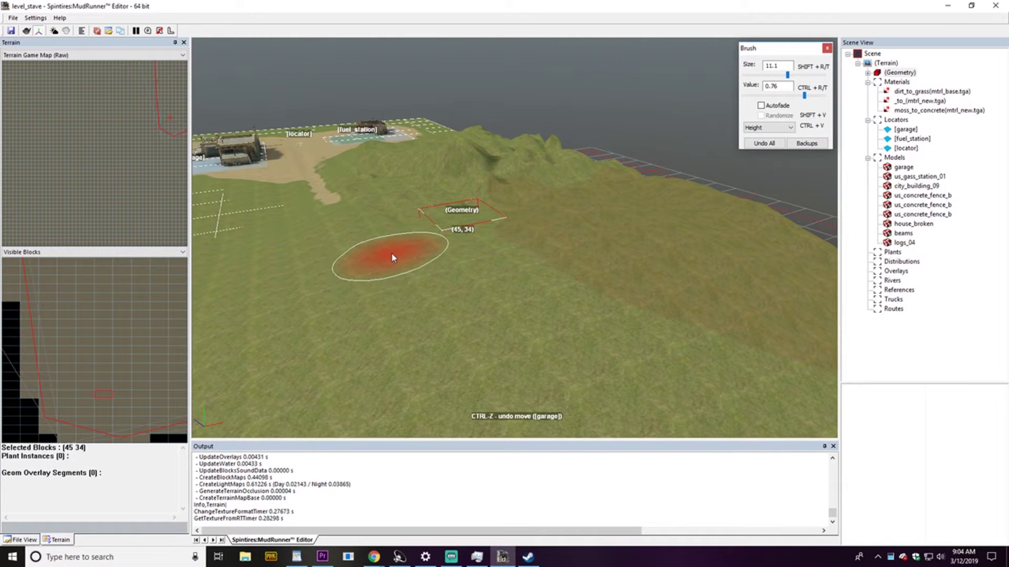
mouse_move(415, 248)
left_mouse_down()
mouse_move(362, 268)
mouse_move(372, 277)
mouse_move(456, 242)
mouse_move(418, 276)
mouse_move(328, 300)
mouse_move(400, 318)
mouse_move(513, 288)
mouse_move(536, 326)
mouse_move(399, 360)
mouse_move(566, 378)
mouse_move(741, 366)
mouse_move(751, 396)
mouse_move(584, 445)
mouse_move(325, 426)
mouse_move(265, 353)
mouse_move(300, 379)
mouse_move(300, 482)
left_mouse_up()
right_click(300, 482)
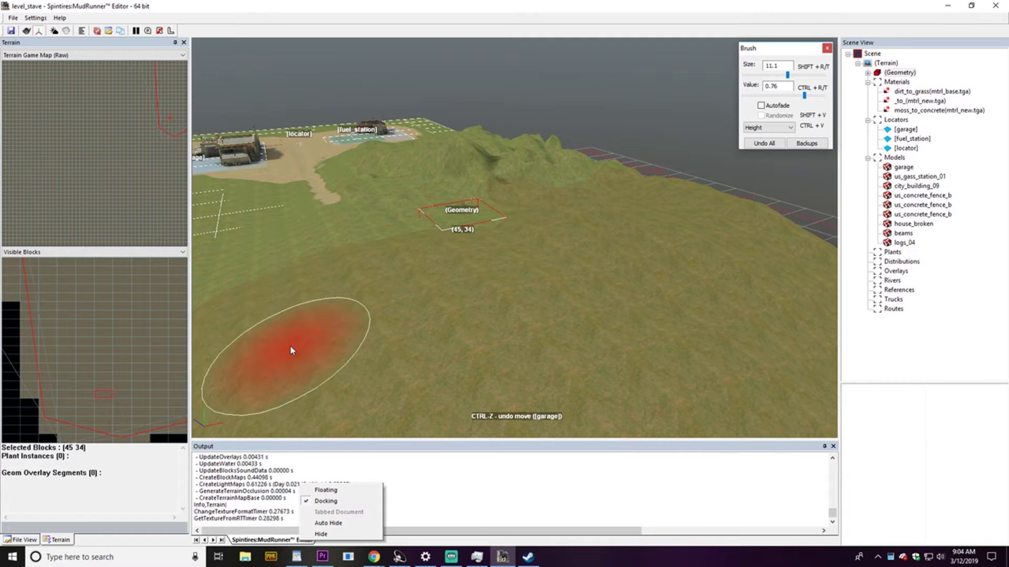
mouse_move(271, 310)
left_mouse_down()
mouse_move(277, 261)
mouse_move(347, 293)
mouse_move(392, 257)
left_mouse_up()
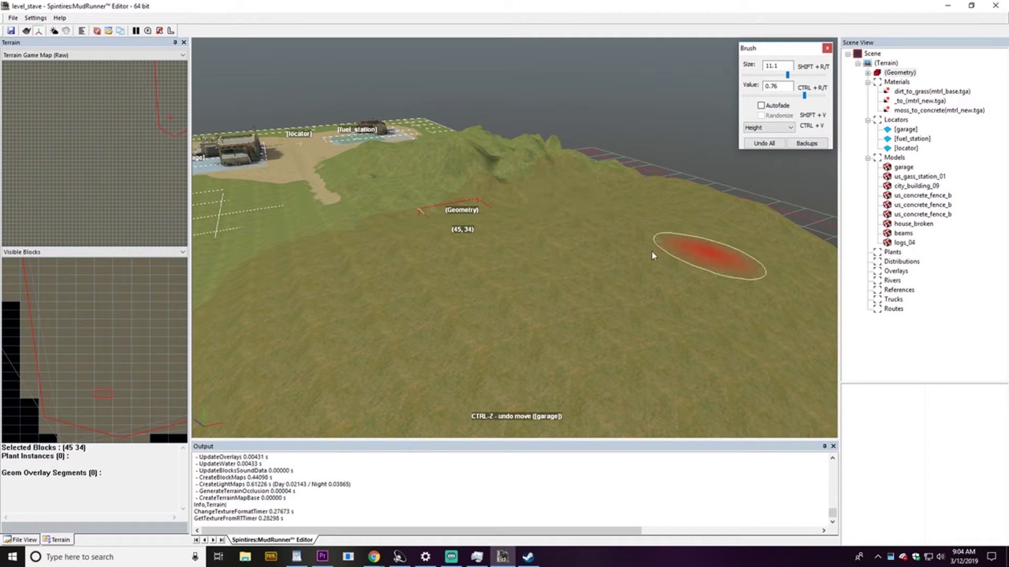
Widen the new hill away from block (45, 34) and build up its top with Height strokes at size 11.1 and value 0.76
mouse_move(624, 310)
middle_mouse_down()
mouse_move(610, 310)
mouse_move(687, 291)
mouse_move(608, 299)
mouse_move(625, 302)
middle_mouse_up()
mouse_move(625, 302)
right_mouse_down()
mouse_move(635, 299)
mouse_move(473, 310)
mouse_move(552, 313)
mouse_move(483, 259)
mouse_move(452, 277)
mouse_move(430, 262)
right_mouse_up()
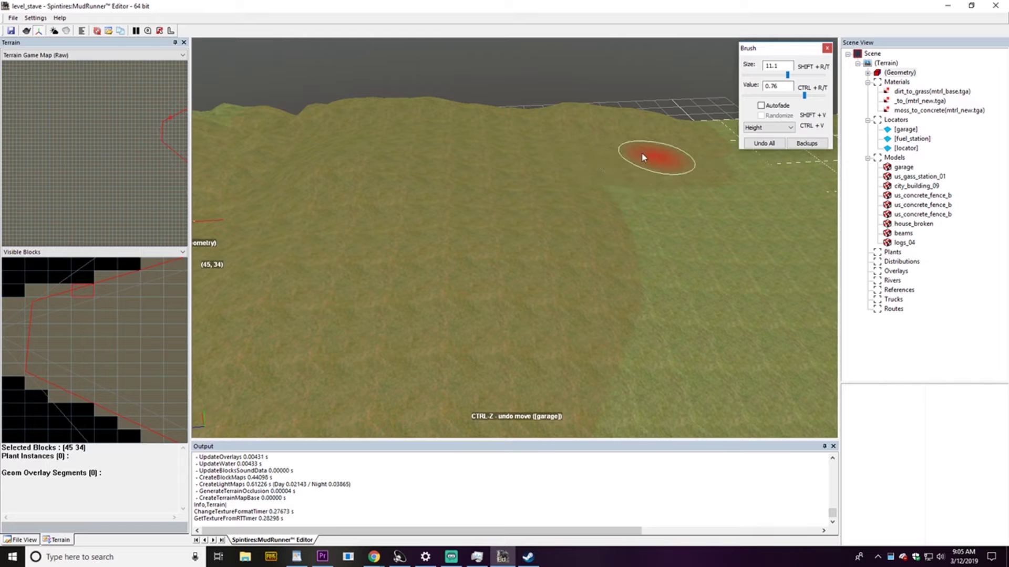
mouse_move(689, 174)
left_mouse_down()
mouse_move(673, 221)
mouse_move(688, 240)
mouse_move(750, 218)
mouse_move(757, 198)
mouse_move(639, 289)
mouse_move(770, 282)
mouse_move(633, 398)
mouse_move(735, 322)
mouse_move(709, 254)
mouse_move(647, 162)
mouse_move(614, 143)
mouse_move(560, 198)
left_mouse_up()
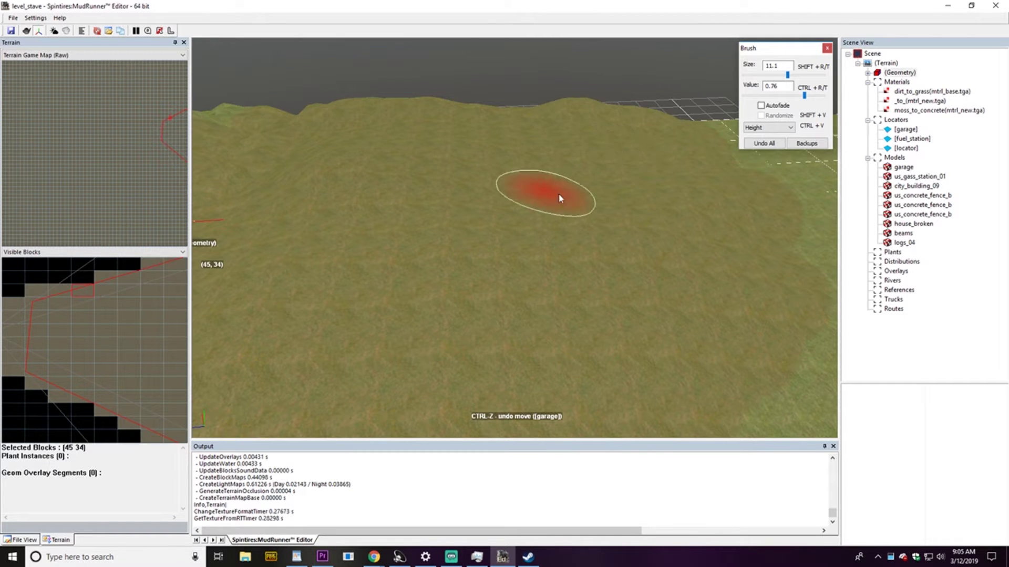
mouse_move(650, 154)
left_mouse_down()
mouse_move(596, 176)
mouse_move(591, 213)
mouse_move(525, 145)
mouse_move(538, 216)
left_mouse_up()
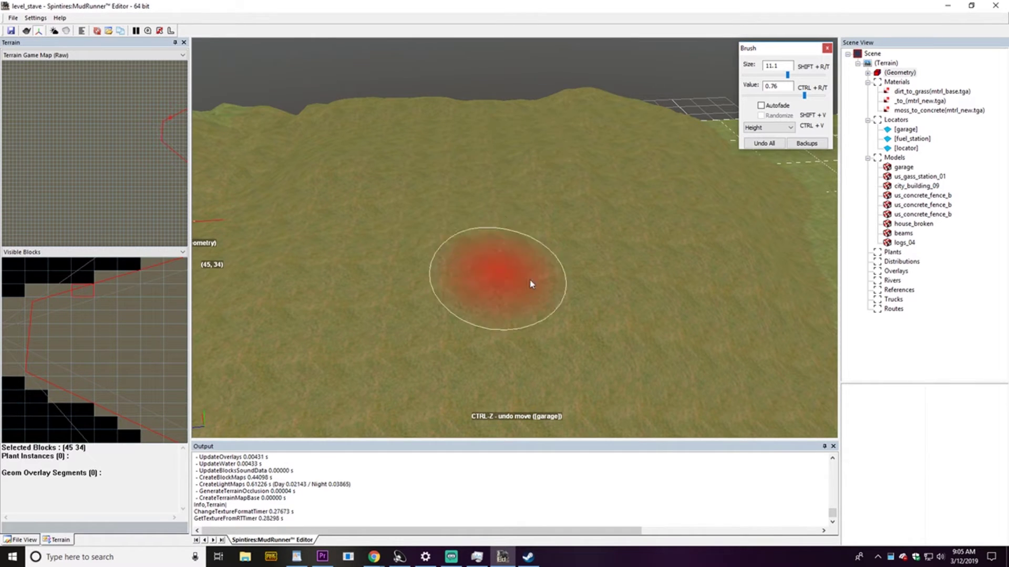
scroll(628, 300, "down", 3)
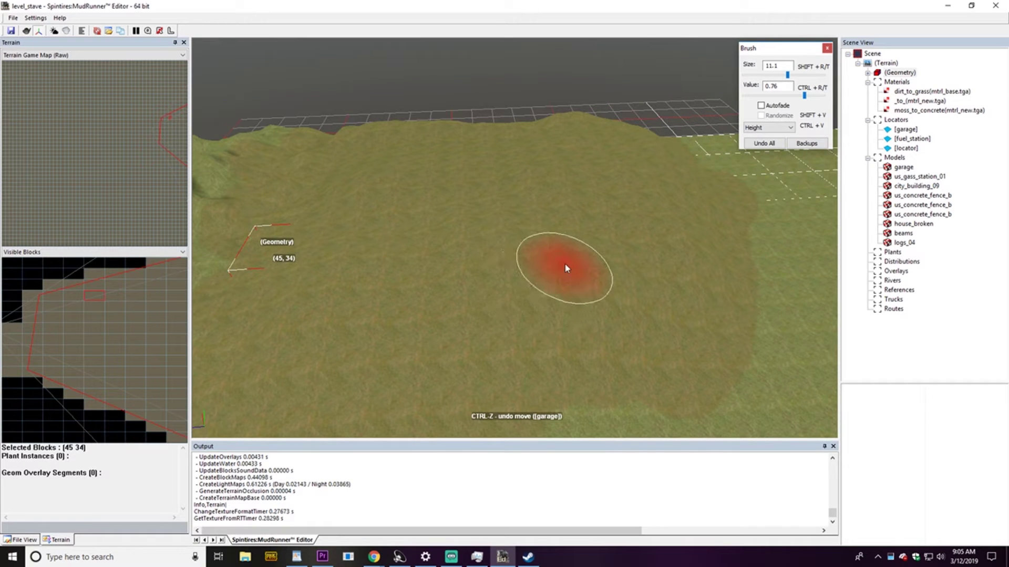
middle_click_drag(384, 311, 426, 302)
mouse_move(426, 306)
right_mouse_down()
mouse_move(459, 301)
mouse_move(390, 307)
mouse_move(529, 195)
mouse_move(553, 198)
mouse_move(513, 258)
mouse_move(603, 250)
mouse_move(468, 243)
mouse_move(479, 252)
right_mouse_up()
scroll(481, 248, "down", 5)
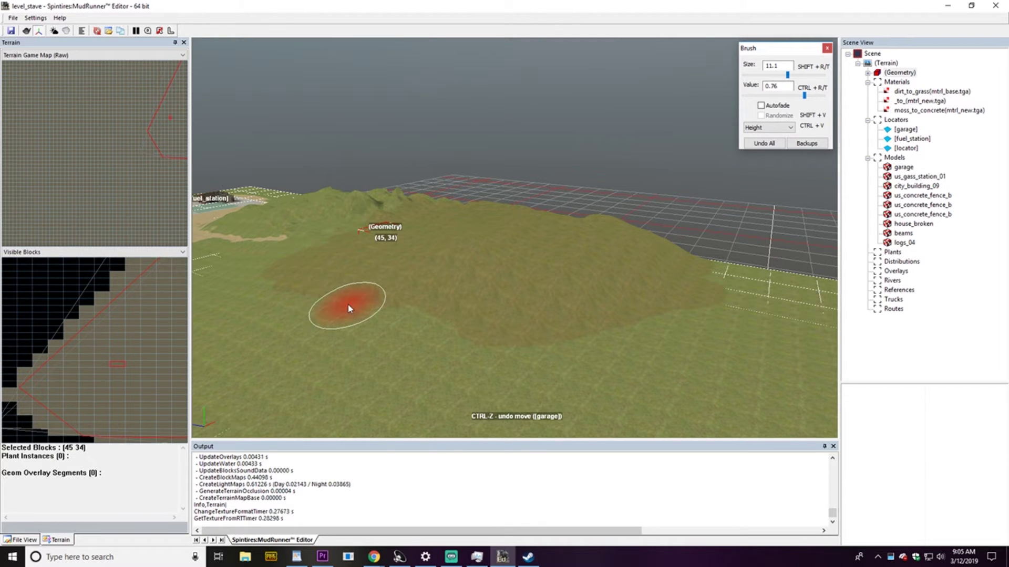
Leave the Height brush and rebuild the terrain with the new hill
mouse_move(348, 304)
middle_mouse_down()
mouse_move(421, 309)
mouse_move(301, 333)
mouse_move(322, 329)
middle_mouse_up()
key("Escape")
scroll(423, 310, "down", 4)
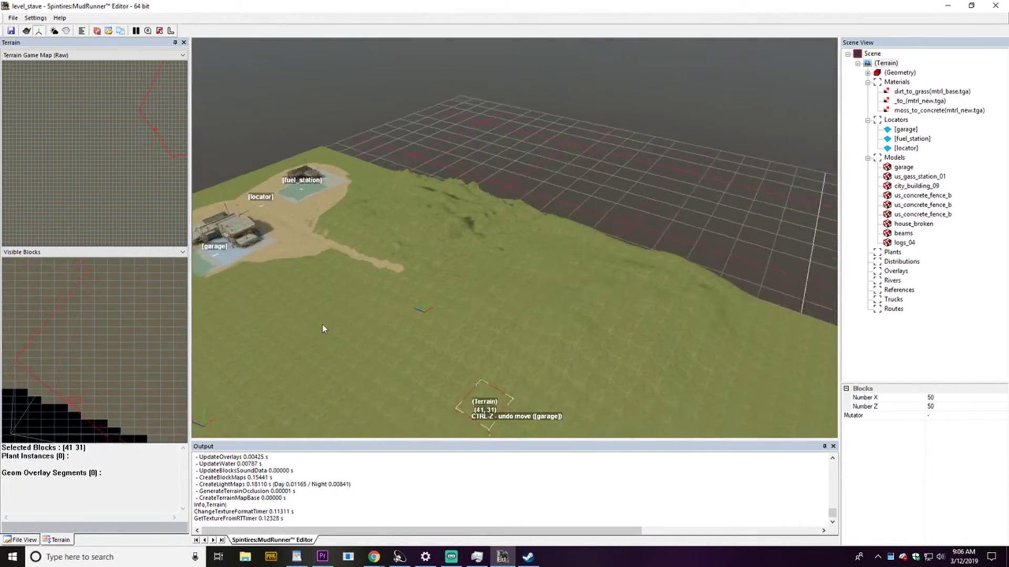
Reselect the terrain geometry and carve hollows in the hills near block (44, 36) with the Height brush at size 4.0 and value 0.30
right_click_drag(323, 328, 537, 337)
right_click_drag(607, 326, 586, 348)
scroll(628, 361, "down", 2)
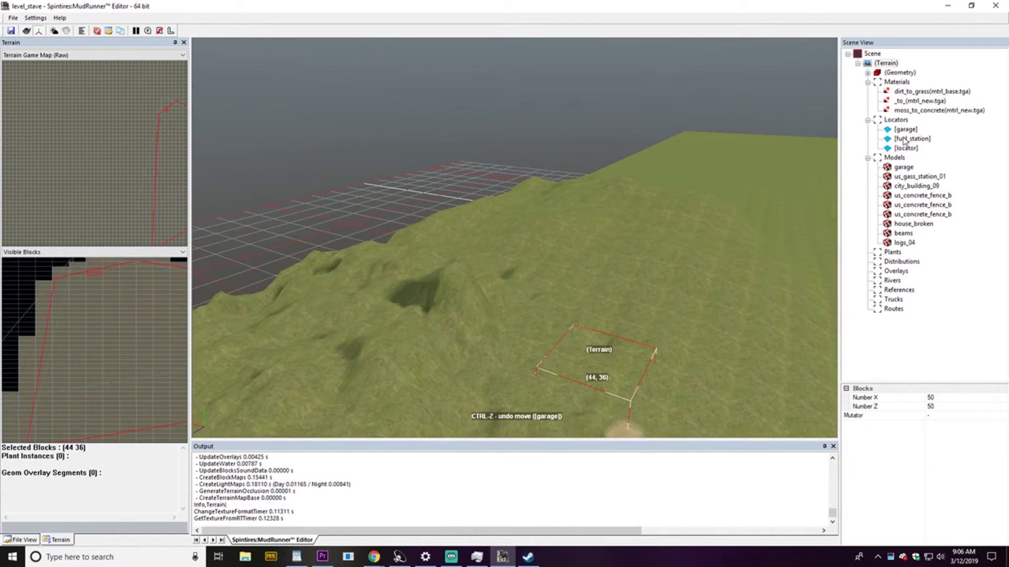
left_click(898, 73)
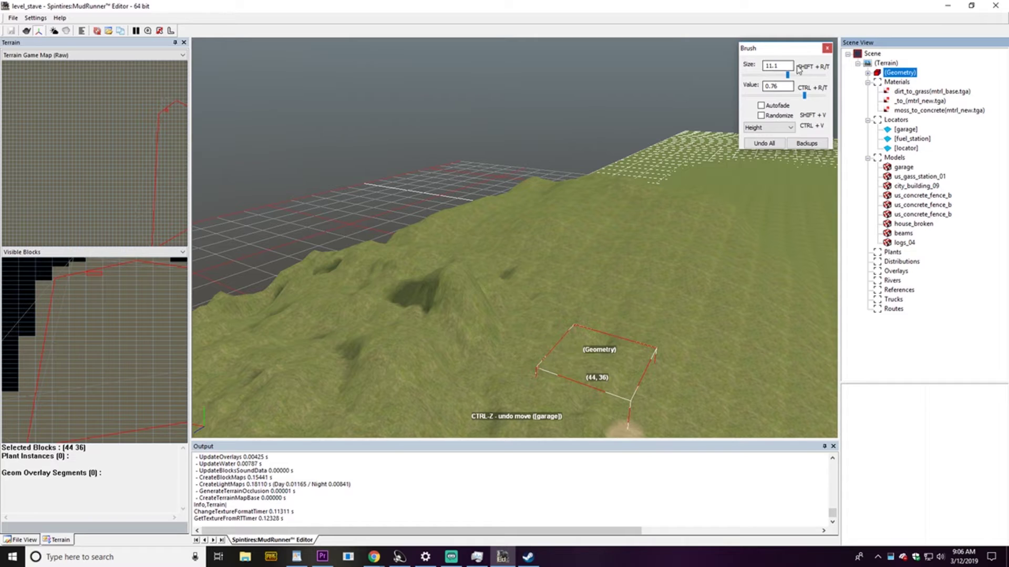
left_click_drag(788, 76, 779, 77)
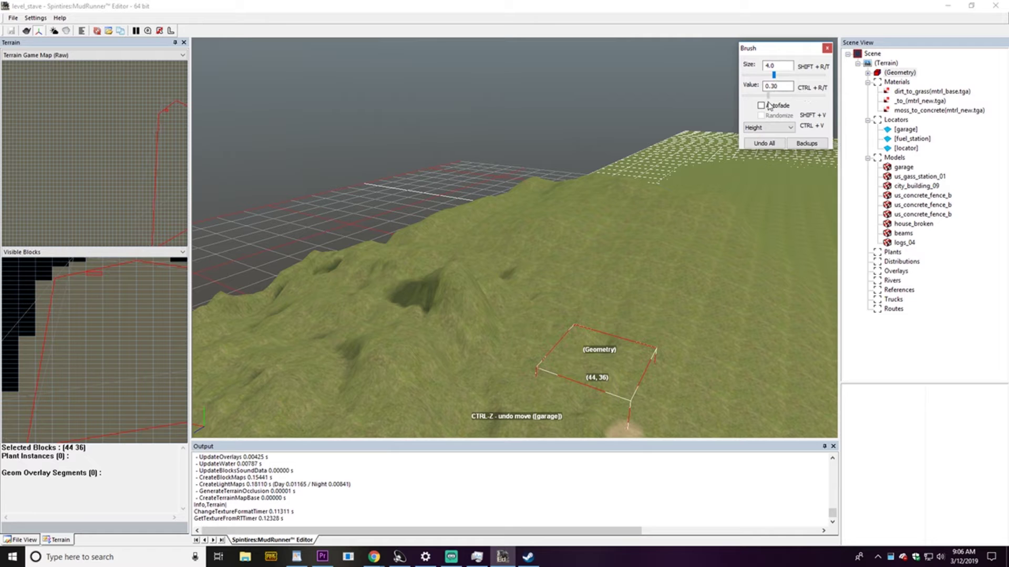
mouse_move(460, 275)
left_mouse_down()
mouse_move(458, 264)
mouse_move(471, 309)
mouse_move(441, 290)
mouse_move(455, 277)
mouse_move(449, 301)
mouse_move(499, 340)
left_mouse_up()
right_click_drag(499, 340, 538, 342)
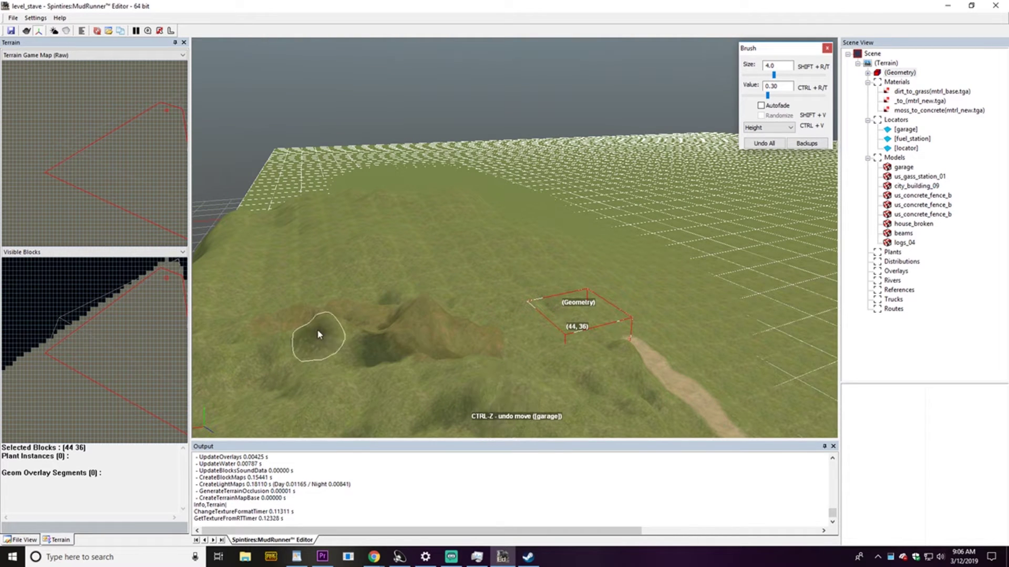
mouse_move(377, 338)
left_mouse_down()
mouse_move(338, 349)
mouse_move(457, 378)
mouse_move(457, 333)
mouse_move(520, 399)
left_mouse_up()
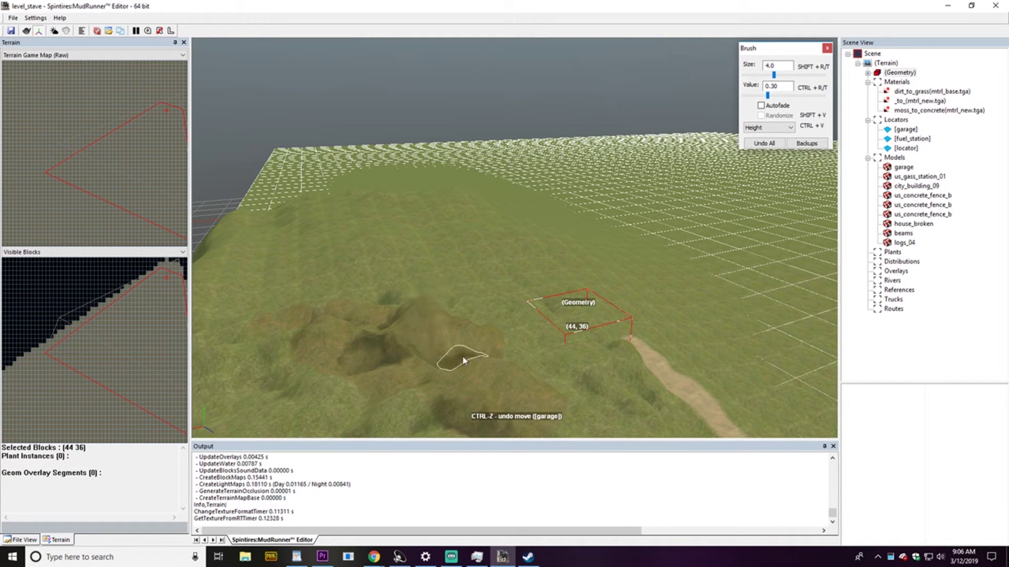
Set the Height brush value to 0.35 and carve more dips around the existing hollows at size 4.0
left_click_drag(768, 96, 770, 96)
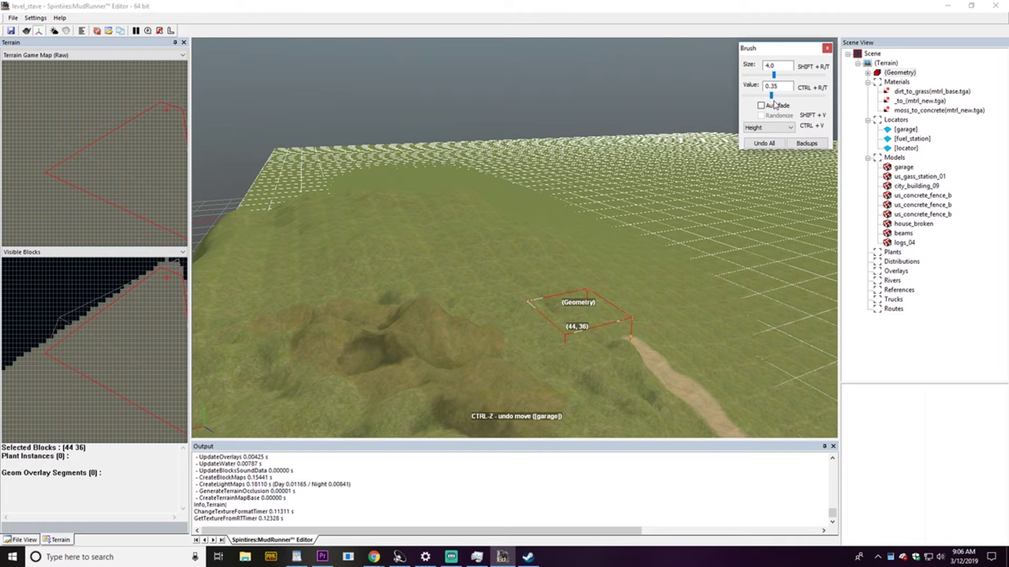
left_click(445, 387)
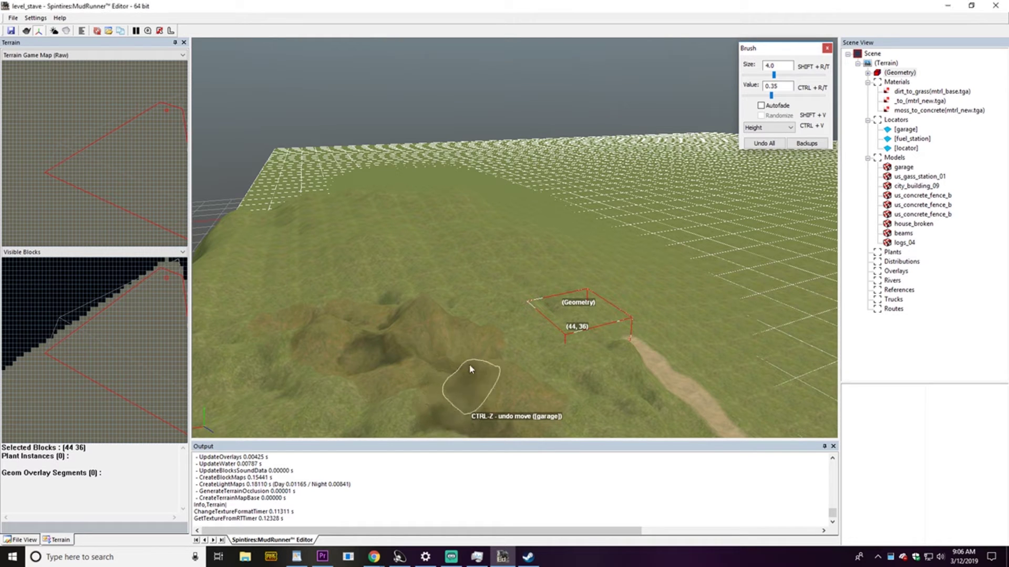
left_click(385, 353)
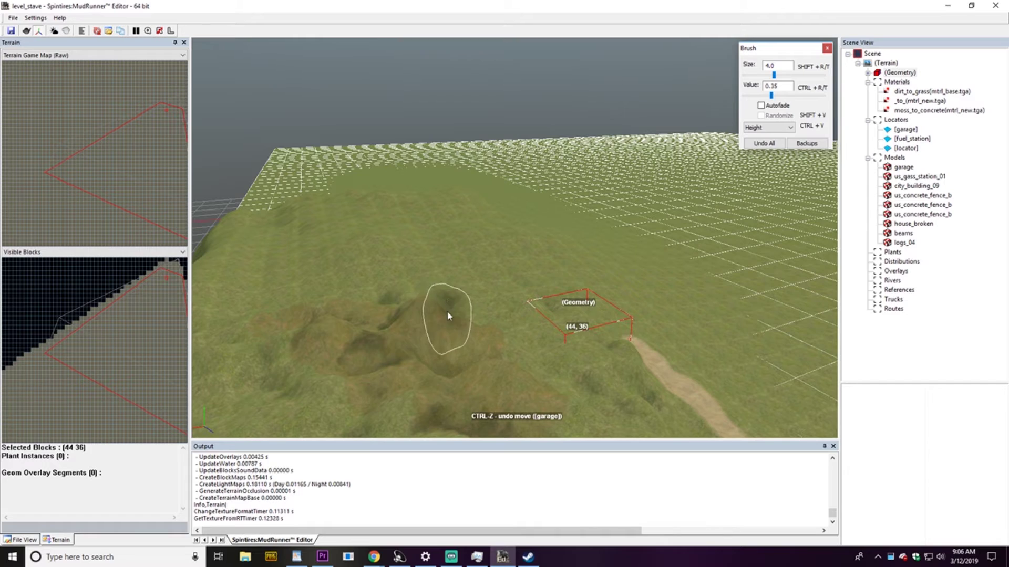
Carve uneven dips along the hill slopes bordering the dirt road with Height strokes at size 4.0 and value 0.35
left_click_drag(548, 320, 379, 316, "alt")
middle_click_drag(381, 319, 604, 347)
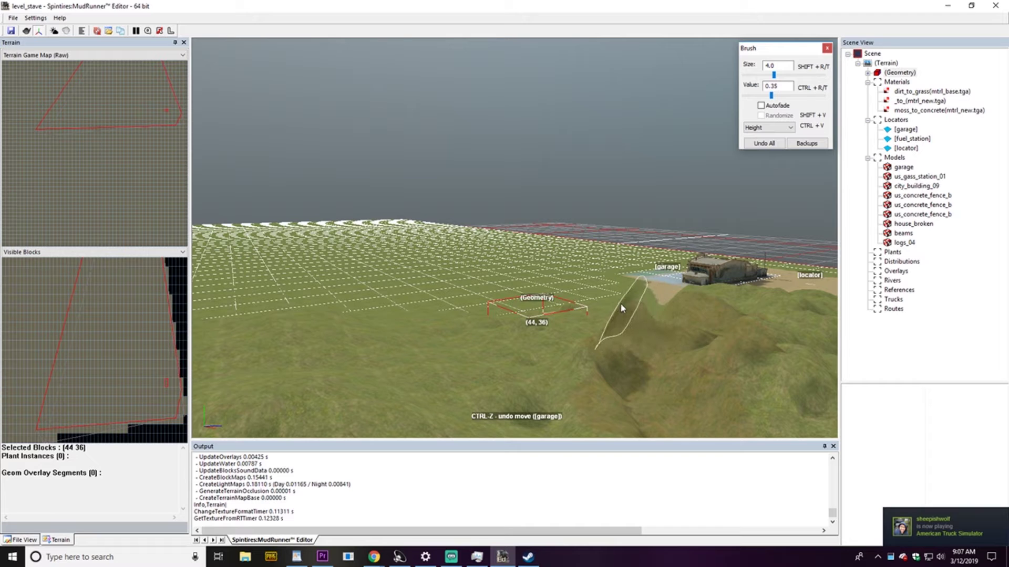
left_click(635, 325)
left_click_drag(637, 328, 642, 312)
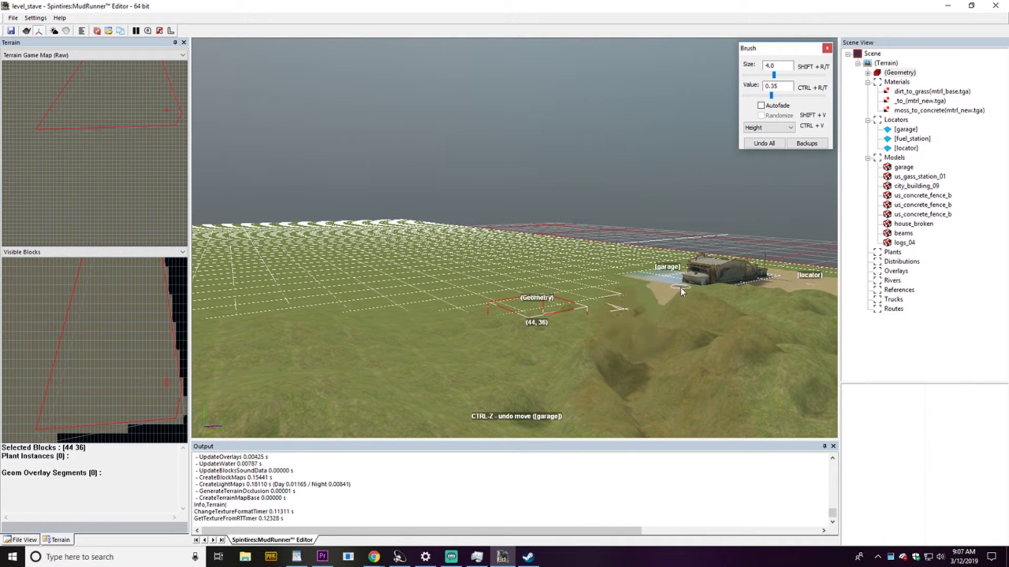
mouse_move(672, 331)
middle_mouse_down()
mouse_move(702, 335)
mouse_move(700, 346)
middle_mouse_up()
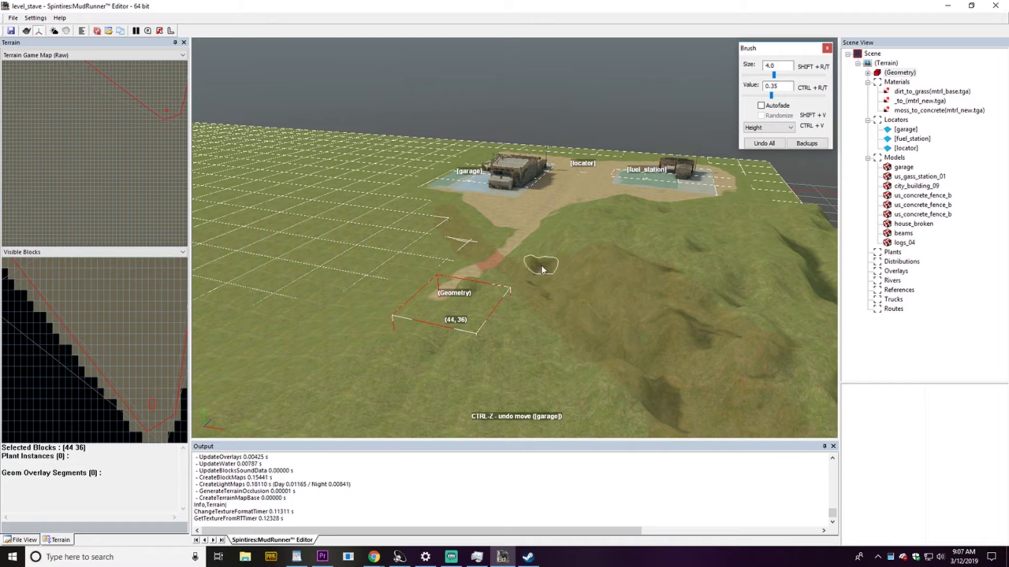
mouse_move(590, 359)
middle_mouse_down()
mouse_move(637, 353)
mouse_move(607, 328)
mouse_move(578, 361)
mouse_move(563, 356)
middle_mouse_up()
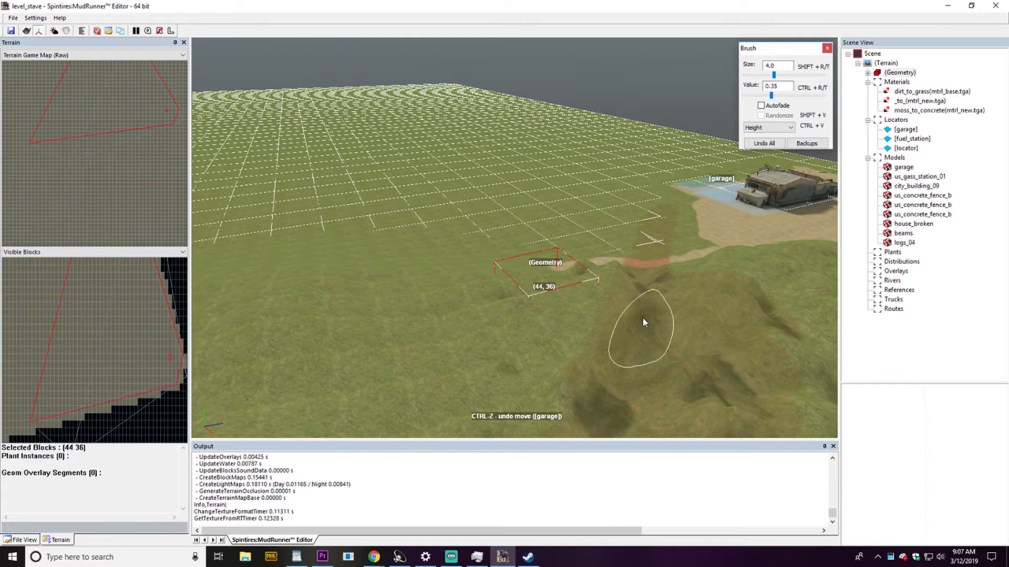
middle_click_drag(644, 322, 721, 314)
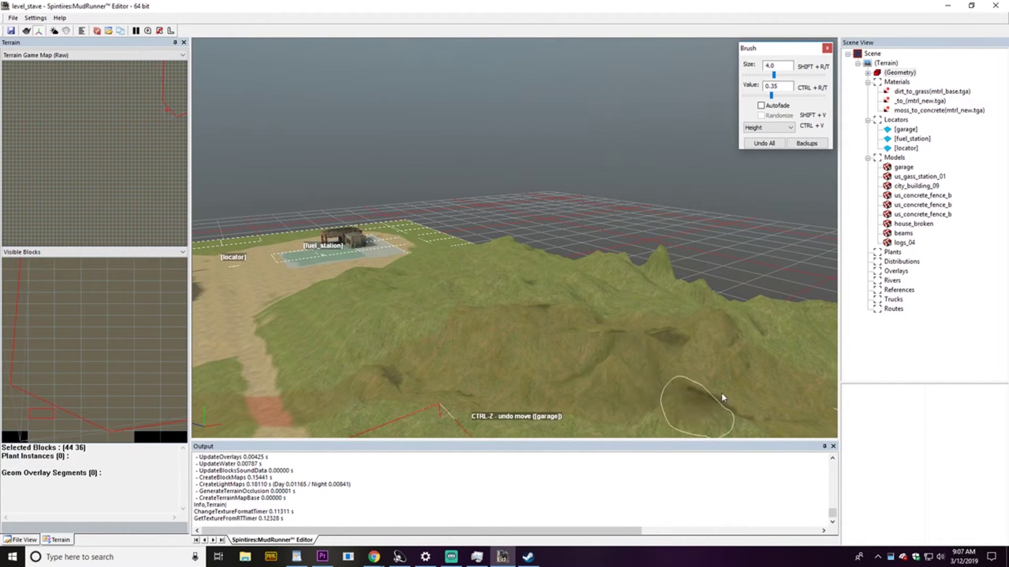
mouse_move(527, 383)
middle_mouse_down()
mouse_move(595, 389)
mouse_move(594, 374)
middle_mouse_up()
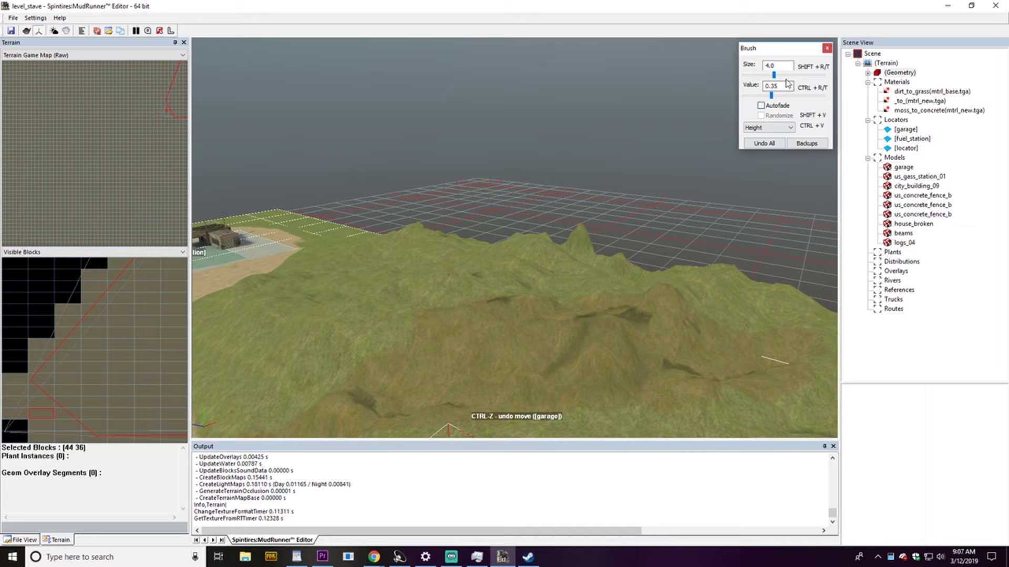
Lower broad areas of the hills with the Height brush at size 16.4, using values 0.35 and 0.25
left_click_drag(776, 78, 805, 78)
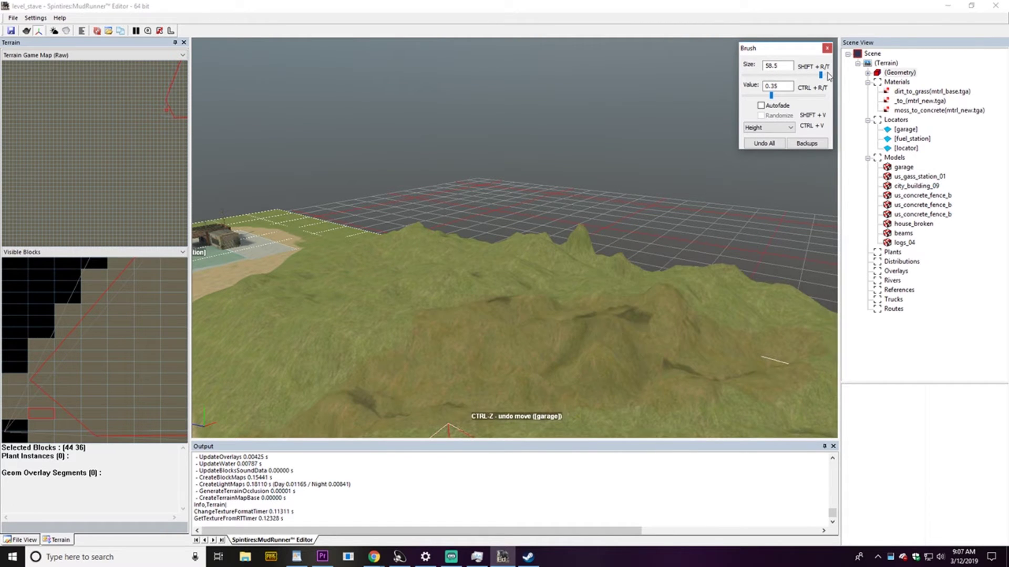
mouse_move(628, 278)
left_mouse_down()
mouse_move(541, 326)
mouse_move(620, 308)
mouse_move(649, 289)
mouse_move(656, 315)
mouse_move(484, 303)
mouse_move(445, 290)
mouse_move(442, 276)
left_mouse_up()
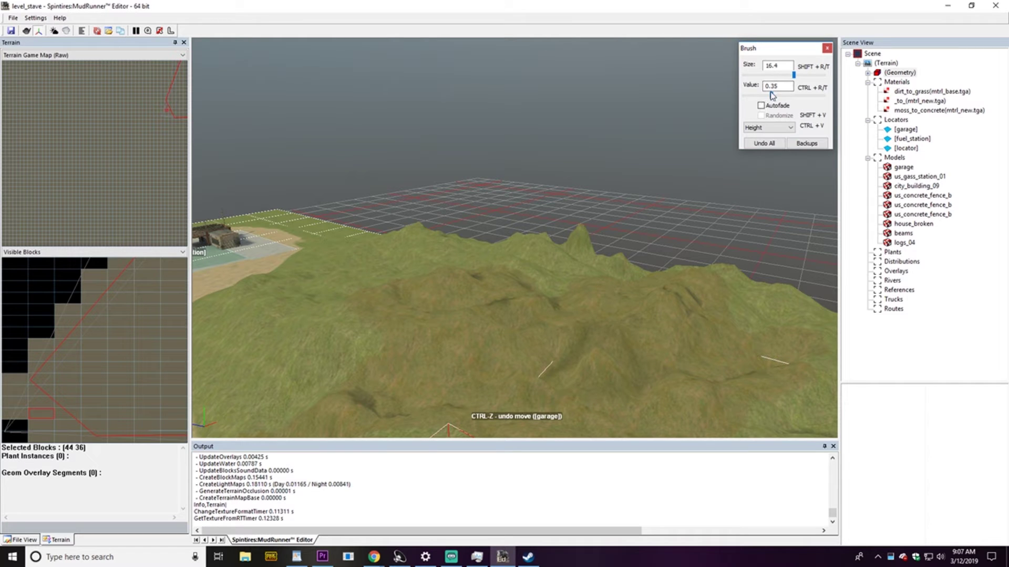
left_click_drag(772, 95, 763, 97)
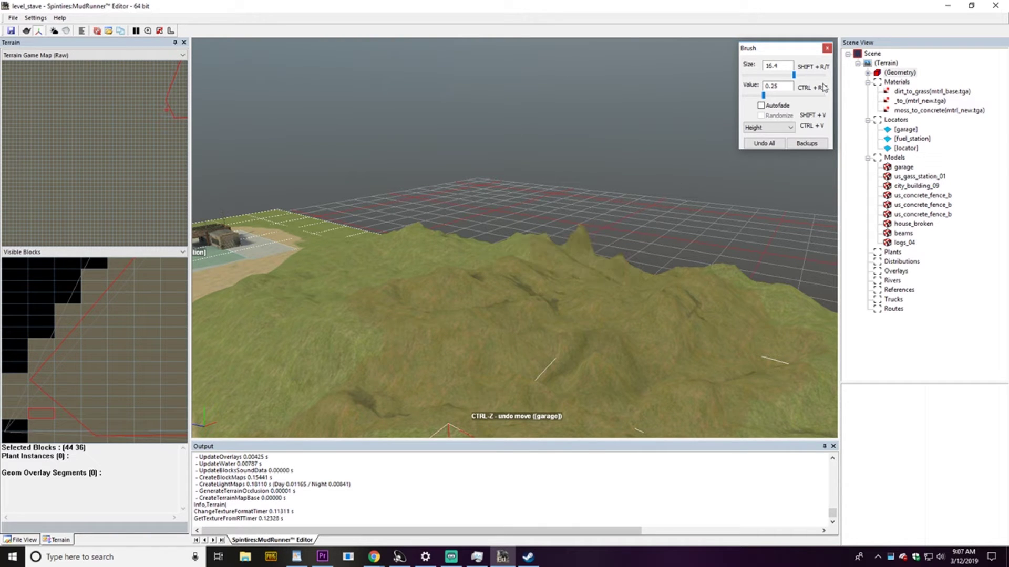
Carve small dips in the hill peaks with the Height brush at size 2.2 and value 0.25, and rebuild the terrain
left_click_drag(794, 76, 788, 74)
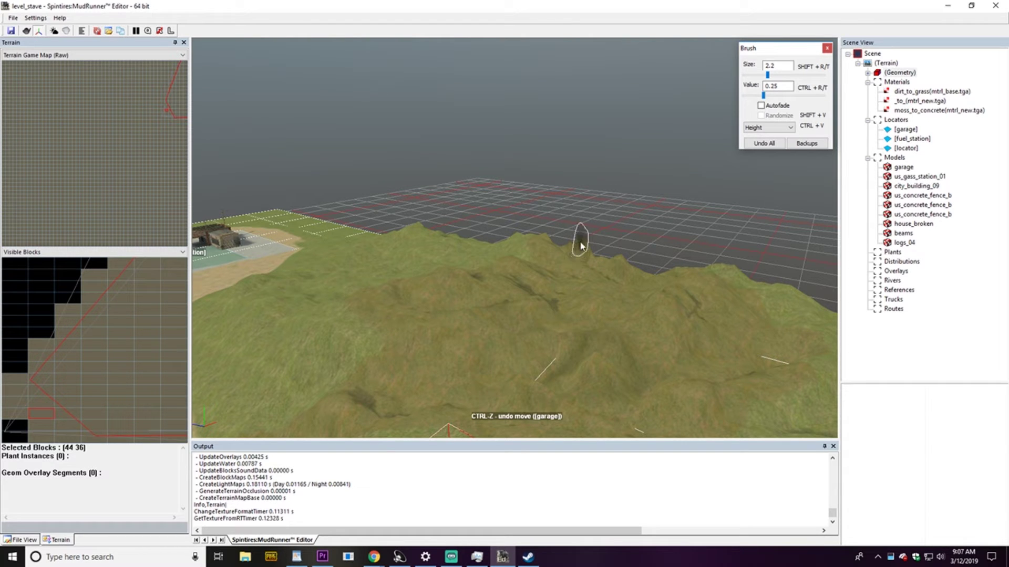
middle_click_drag(533, 317, 597, 322)
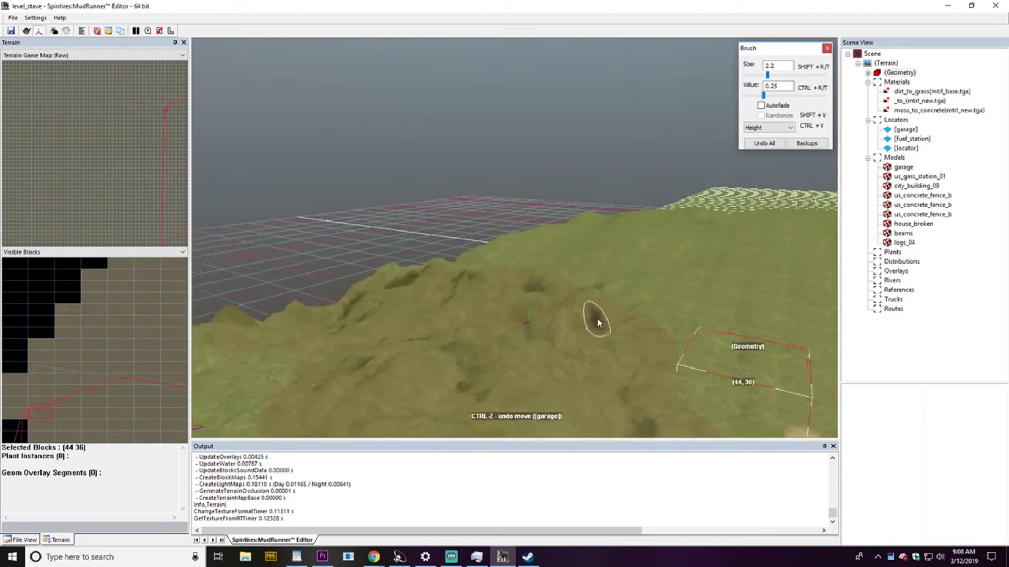
scroll(604, 321, "down", 4)
scroll(609, 321, "down", 3)
mouse_move(565, 355)
middle_mouse_down()
mouse_move(592, 340)
mouse_move(467, 350)
mouse_move(481, 351)
middle_mouse_up()
right_click_drag(481, 355, 589, 358)
left_click(669, 362)
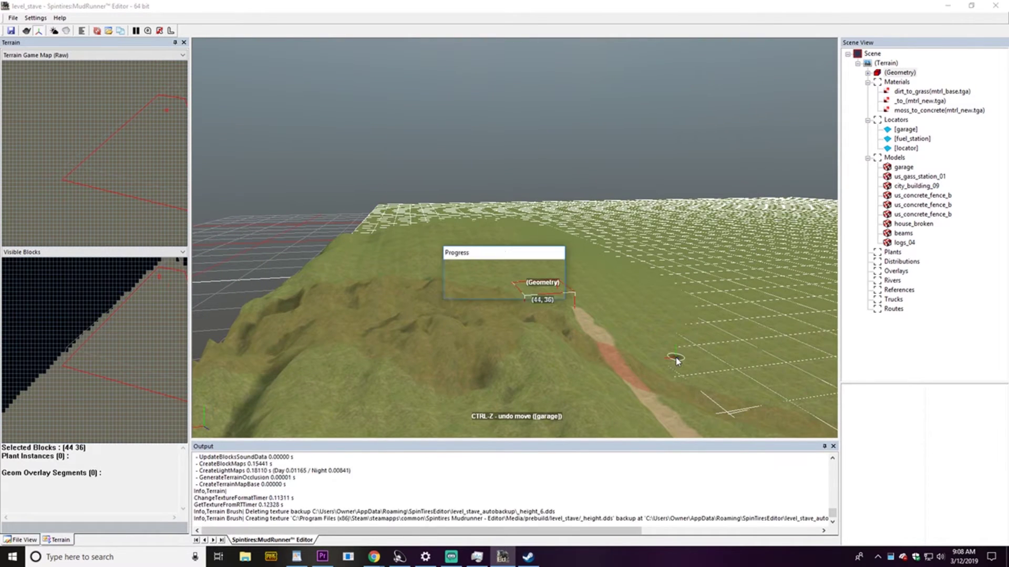
Select terrain block (43, 34) beyond the end of the dirt road
right_click_drag(669, 362, 652, 376)
right_click_drag(631, 307, 629, 297)
double_click(633, 267)
scroll(557, 233, "down", 2)
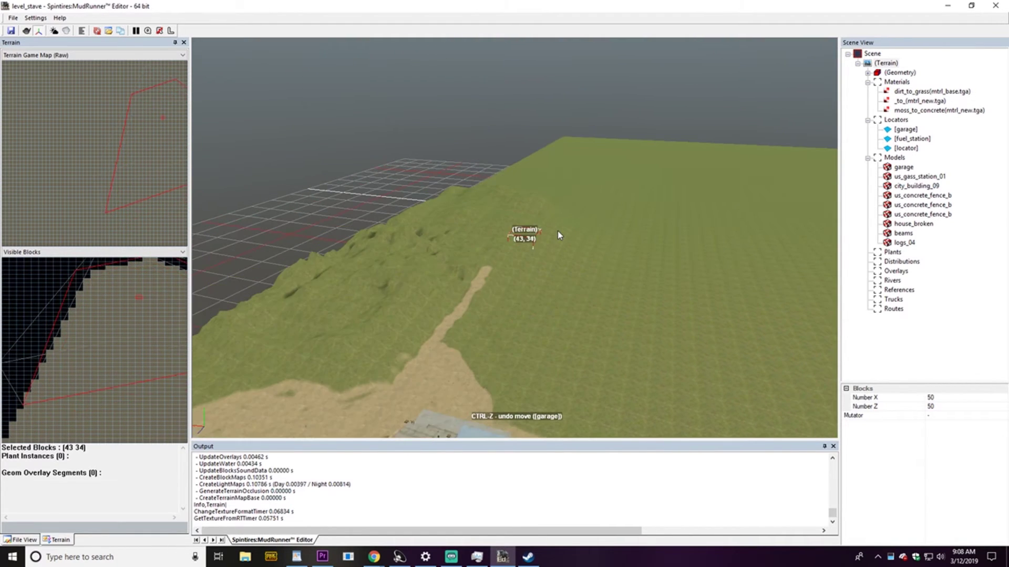
scroll(557, 232, "up", 4)
right_click_drag(529, 198, 552, 218)
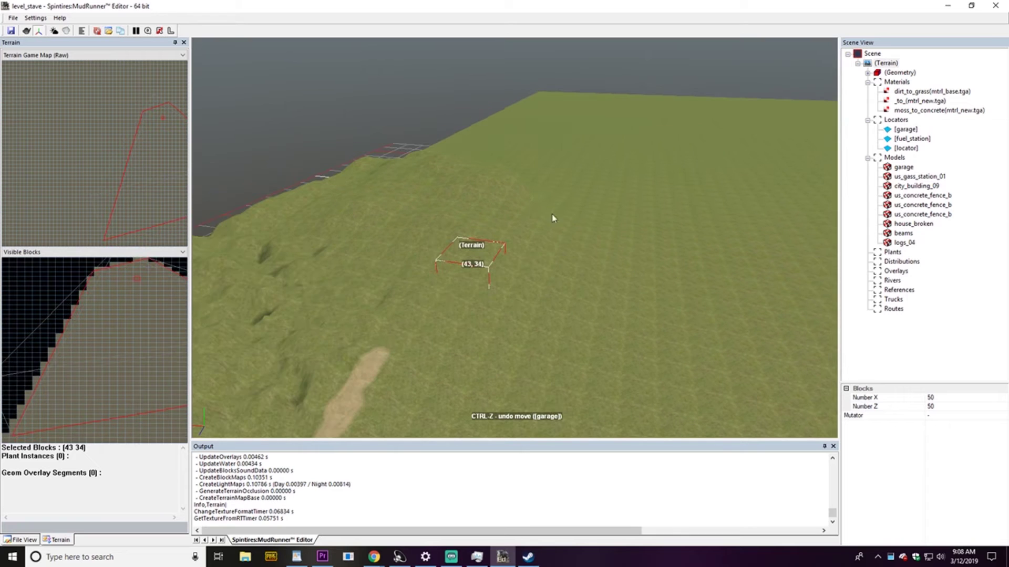
Reselect the terrain geometry and raise a strip from the road's end toward the far map edge with the Height brush at size 7.5 and value 0.59
left_click(890, 74)
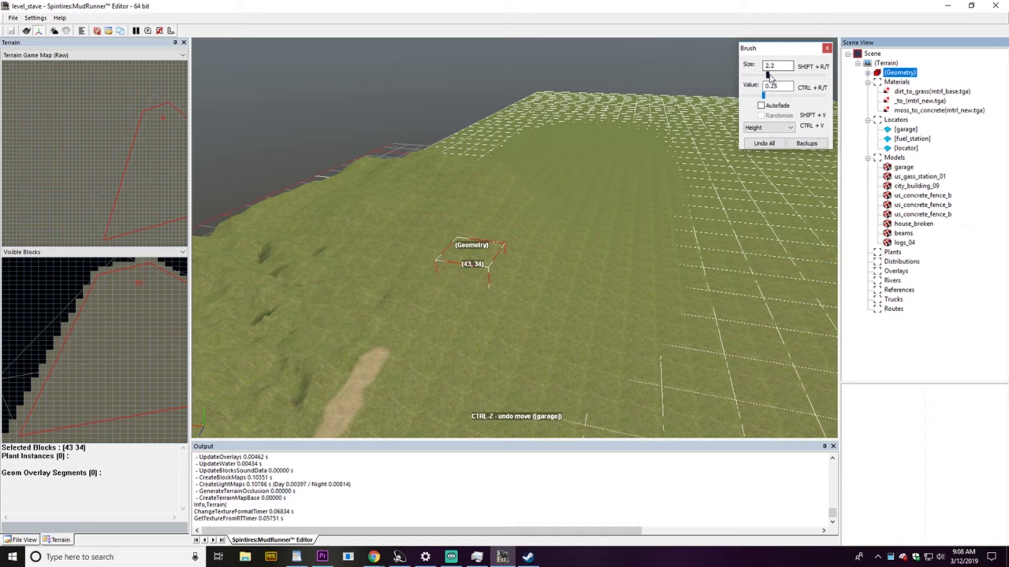
left_click_drag(769, 76, 772, 78)
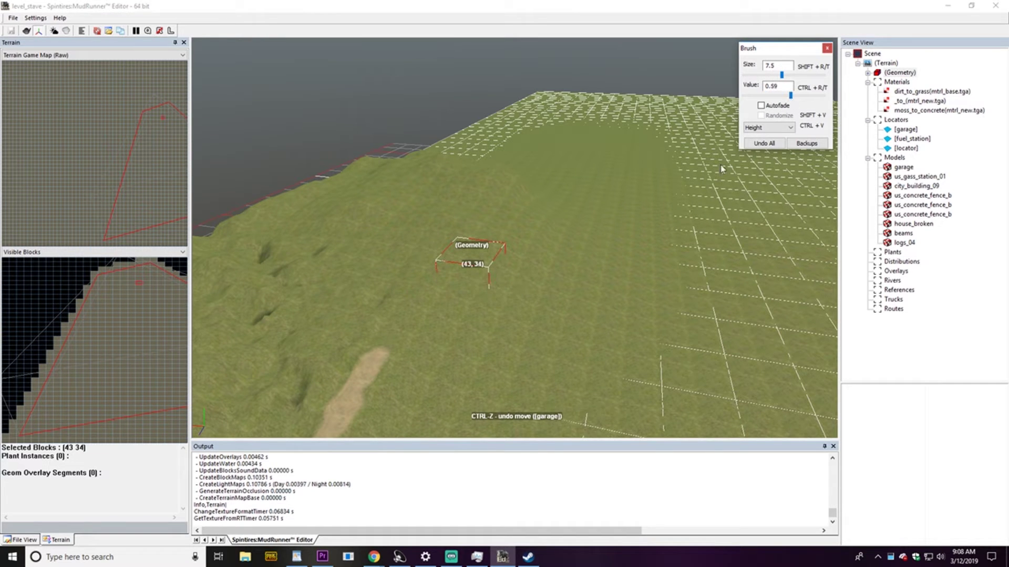
left_click(430, 365)
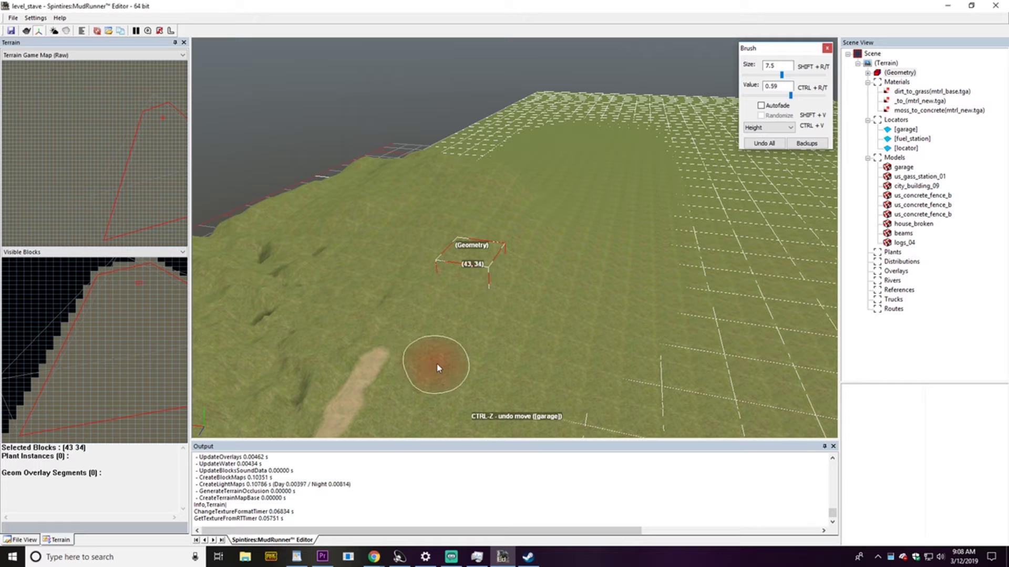
left_click_drag(425, 367, 512, 334)
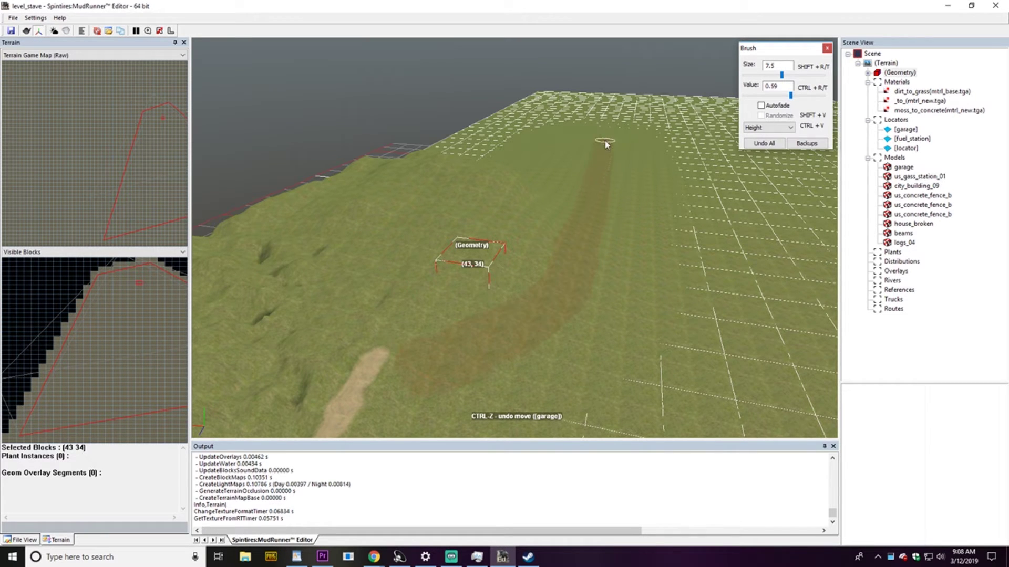
left_click_drag(428, 342, 548, 230)
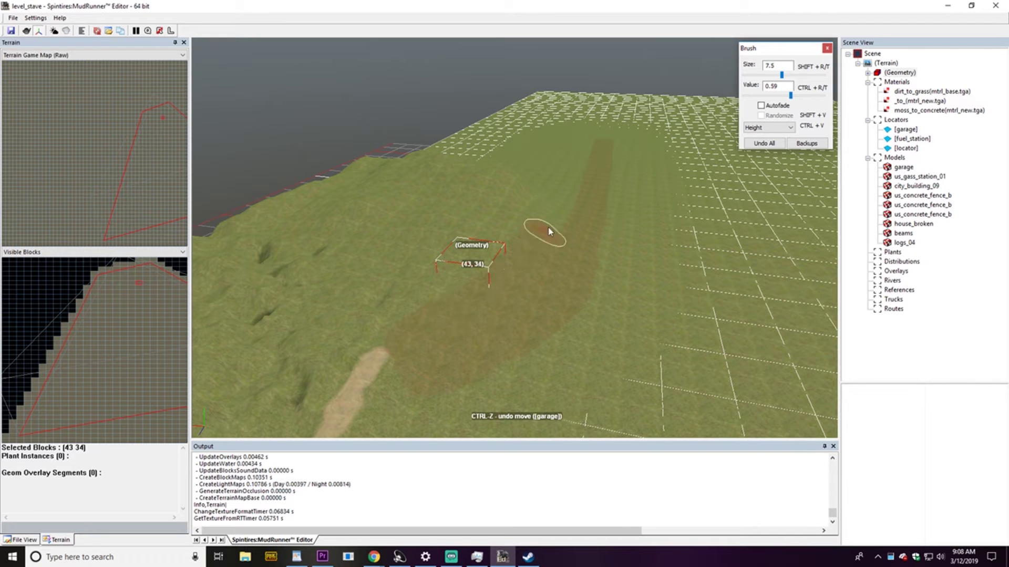
Widen the raised strip beside block (43, 34) on both sides with Height strokes at size 7.5 and value 0.59
mouse_move(416, 319)
left_mouse_down()
mouse_move(394, 333)
mouse_move(457, 288)
mouse_move(537, 205)
left_mouse_up()
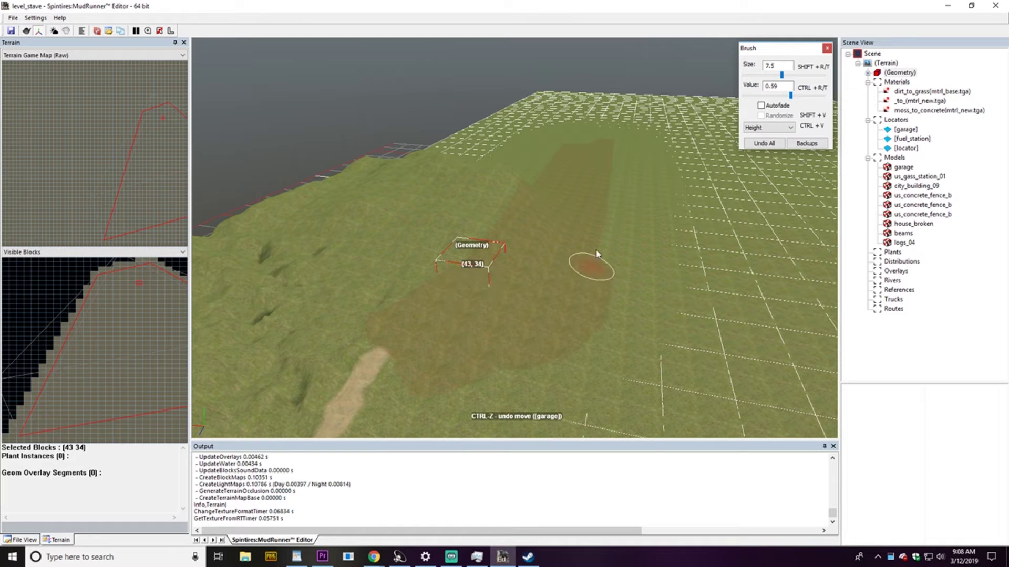
mouse_move(575, 318)
left_mouse_down()
mouse_move(492, 384)
mouse_move(566, 332)
left_mouse_up()
mouse_move(615, 262)
left_mouse_down()
mouse_move(510, 386)
mouse_move(581, 315)
left_mouse_up()
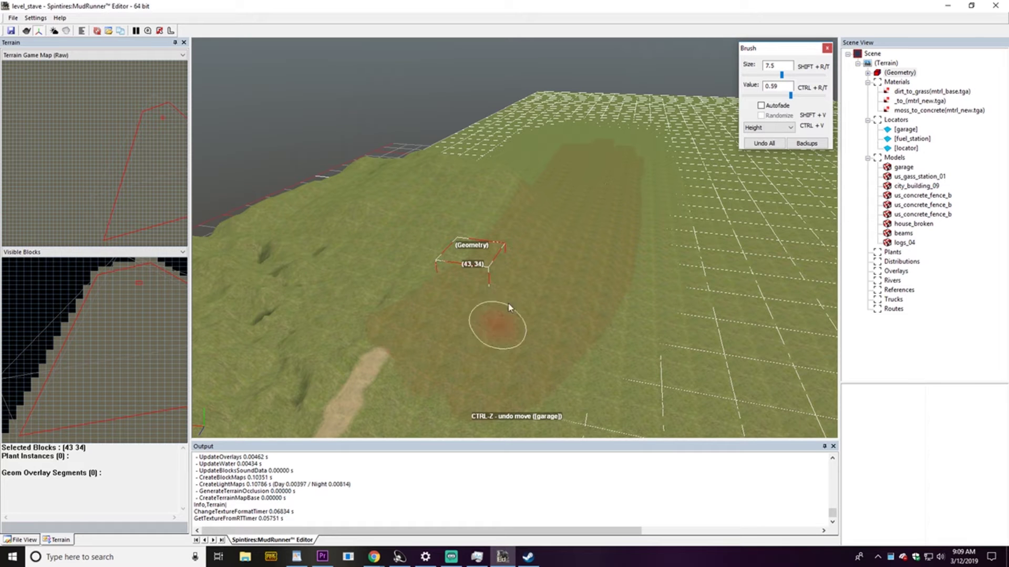
Raise the ground beyond block (43, 34) with a Height stroke at size 7.5 and value 0.64
mouse_move(580, 318)
middle_mouse_down()
mouse_move(599, 289)
mouse_move(590, 309)
mouse_move(577, 304)
middle_mouse_up()
right_click_drag(579, 304, 585, 294)
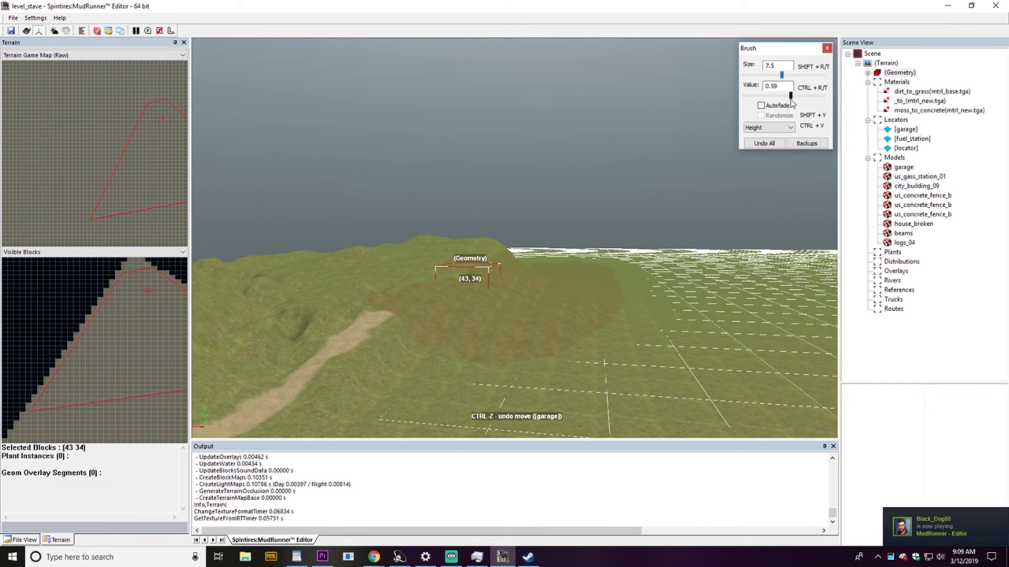
left_click_drag(791, 99, 793, 100)
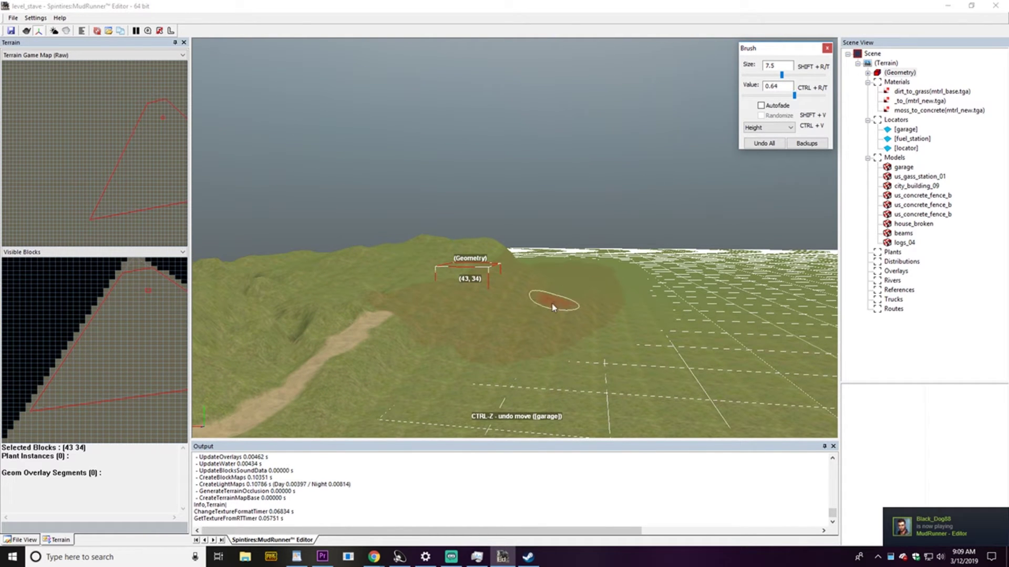
left_click_drag(527, 312, 547, 292)
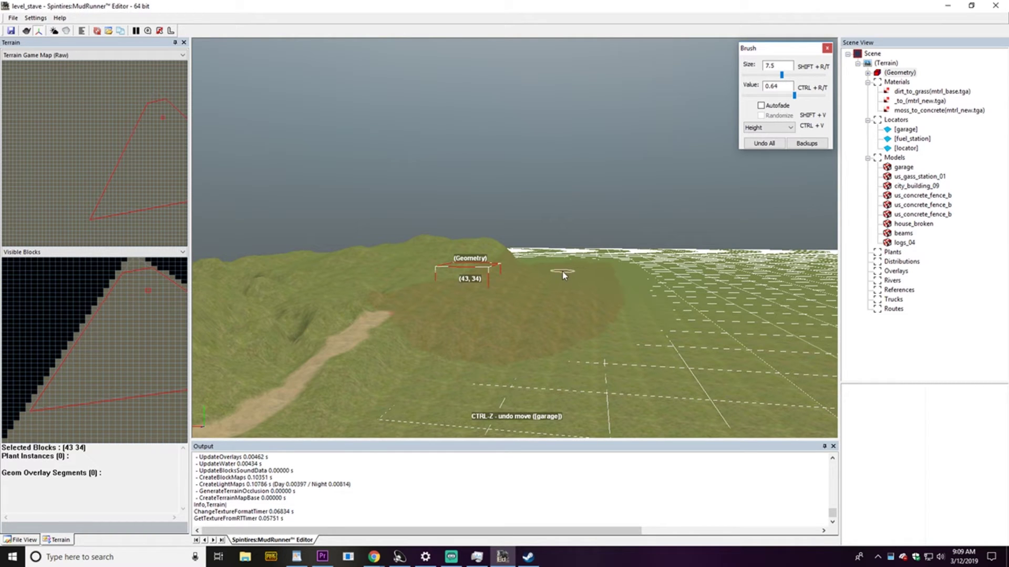
mouse_move(583, 286)
middle_mouse_down()
mouse_move(590, 279)
mouse_move(572, 288)
mouse_move(596, 286)
middle_mouse_up()
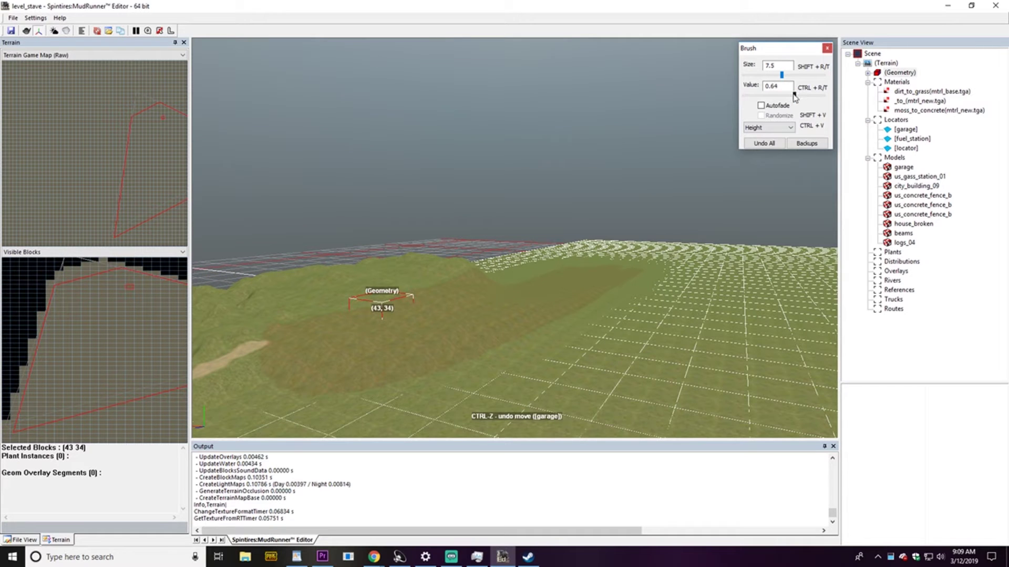
Set the Height brush value to 0.71 and extend the raised strip across the ground behind the hills to the map edge at size 7.5
left_click_drag(794, 95, 795, 95)
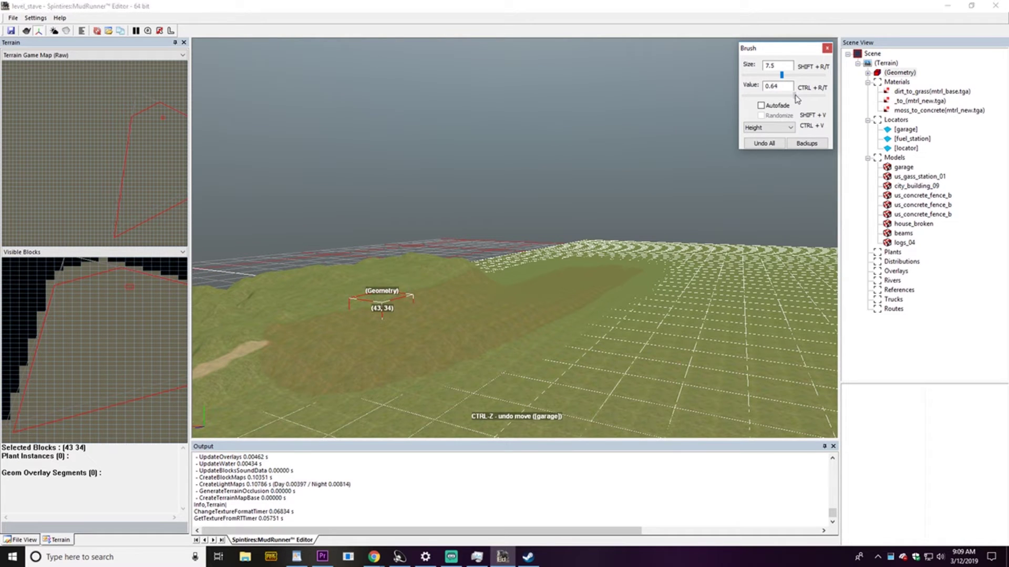
left_click(523, 310)
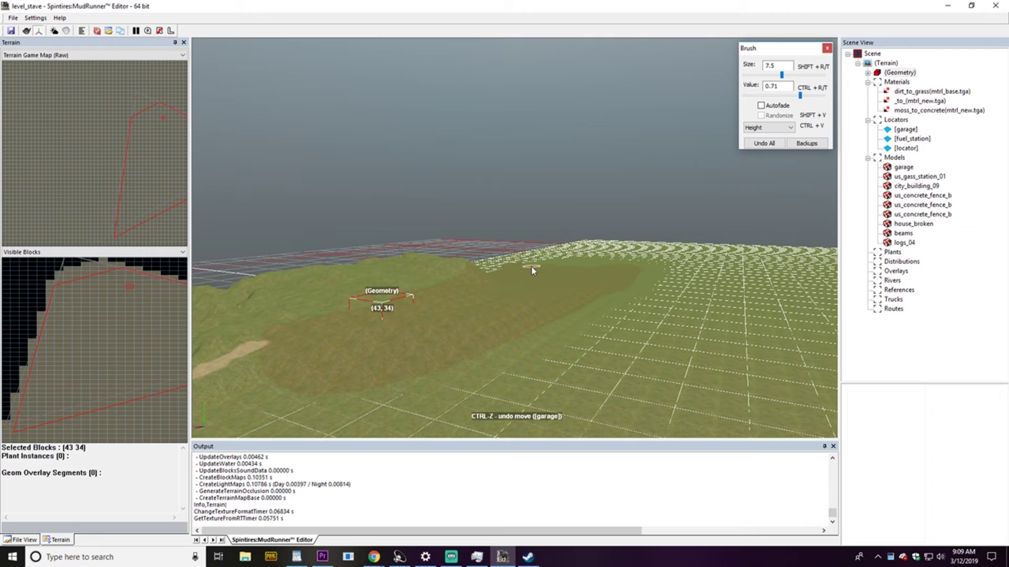
mouse_move(573, 281)
middle_mouse_down()
mouse_move(451, 291)
mouse_move(482, 298)
middle_mouse_up()
middle_click_drag(643, 329, 608, 322)
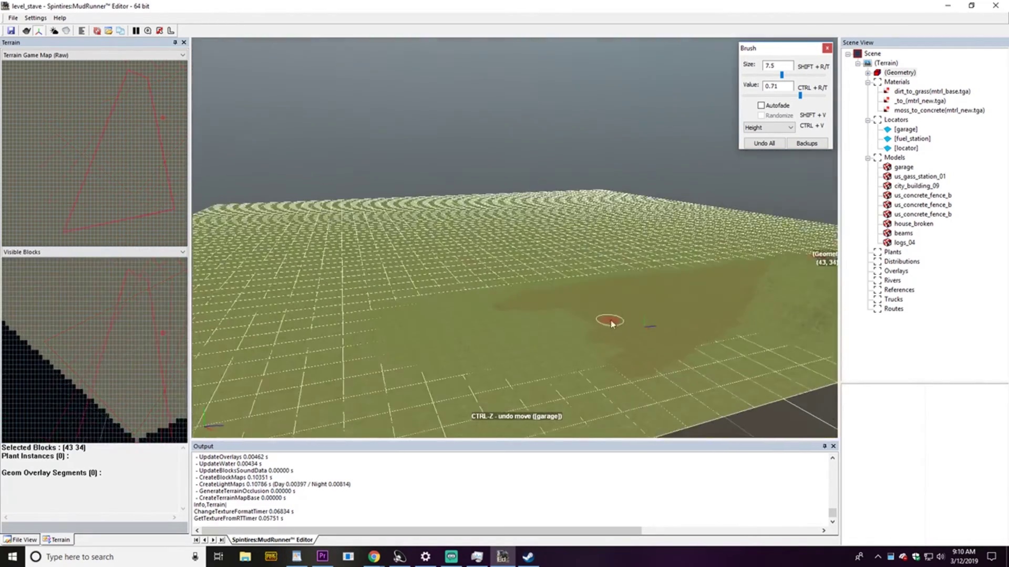
mouse_move(699, 345)
left_mouse_down()
mouse_move(740, 347)
mouse_move(734, 337)
left_mouse_up()
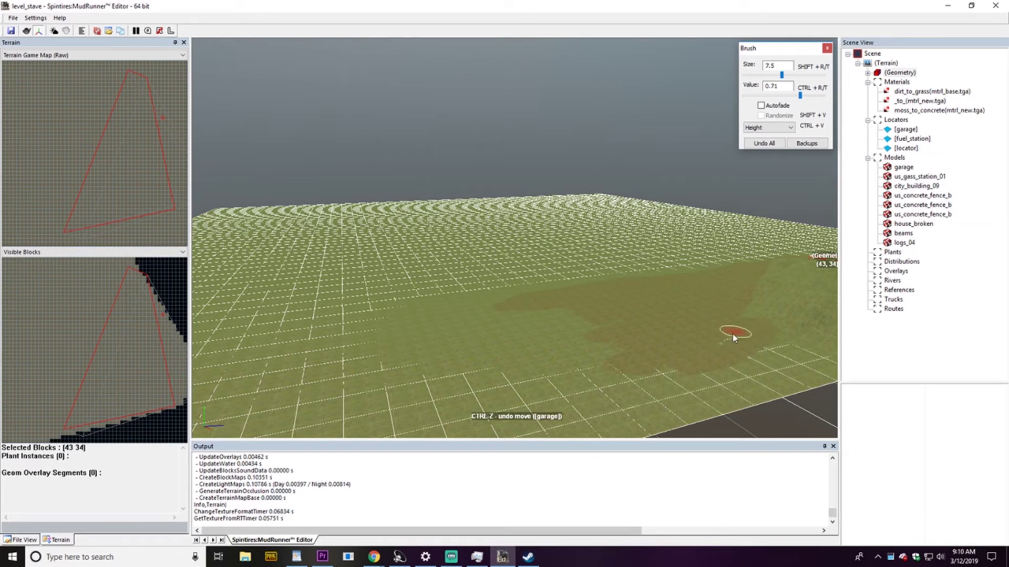
mouse_move(664, 369)
left_mouse_down()
mouse_move(722, 370)
mouse_move(779, 352)
left_mouse_up()
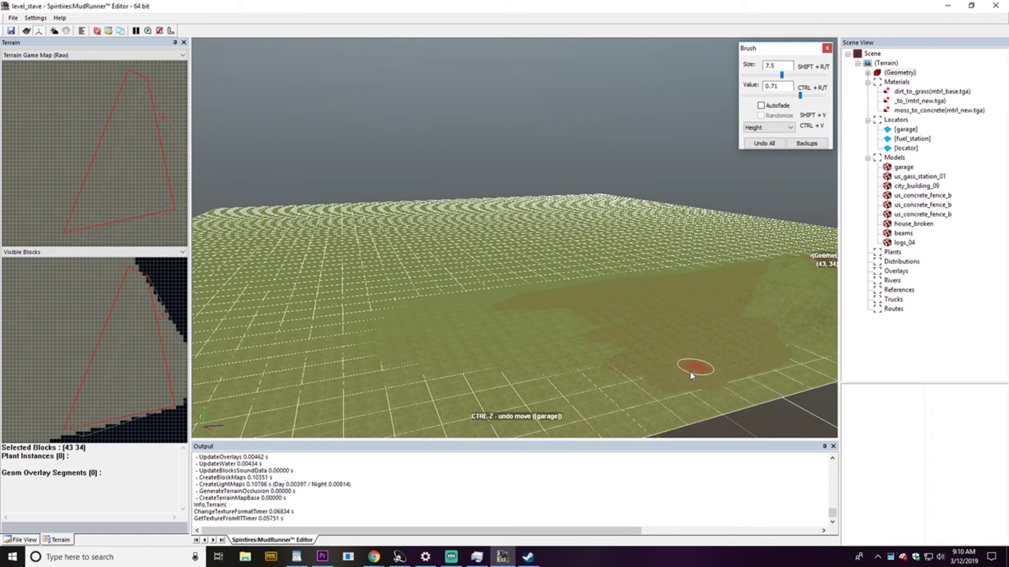
mouse_move(690, 374)
left_mouse_down()
mouse_move(685, 394)
mouse_move(777, 378)
mouse_move(808, 353)
mouse_move(737, 387)
mouse_move(810, 377)
mouse_move(813, 389)
mouse_move(789, 400)
left_mouse_up()
Rebuild the terrain and select block (39, 25) beside the raised ground
mouse_move(789, 400)
middle_mouse_down()
mouse_move(765, 395)
mouse_move(799, 396)
mouse_move(679, 404)
middle_mouse_up()
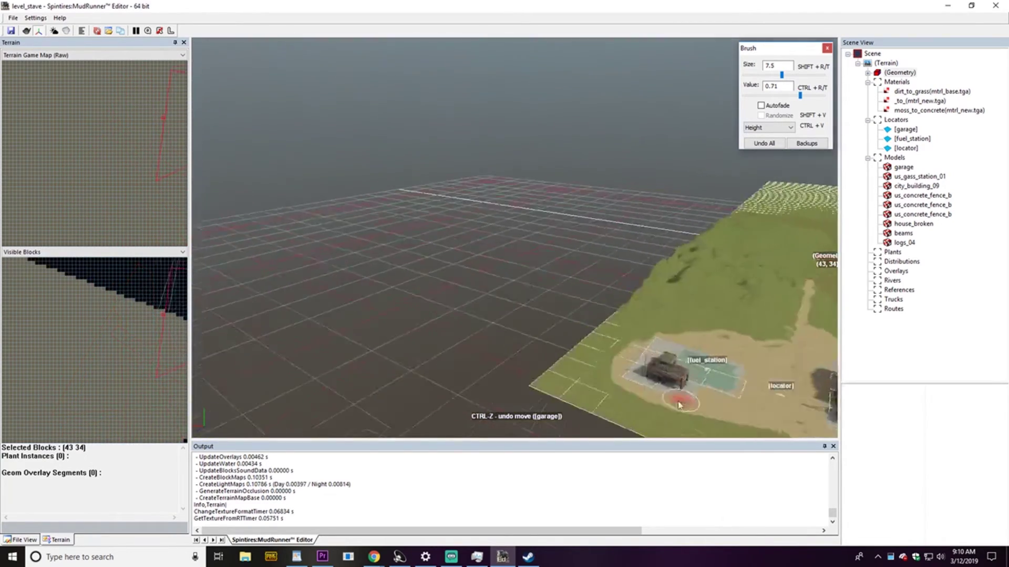
right_click_drag(679, 404, 663, 383)
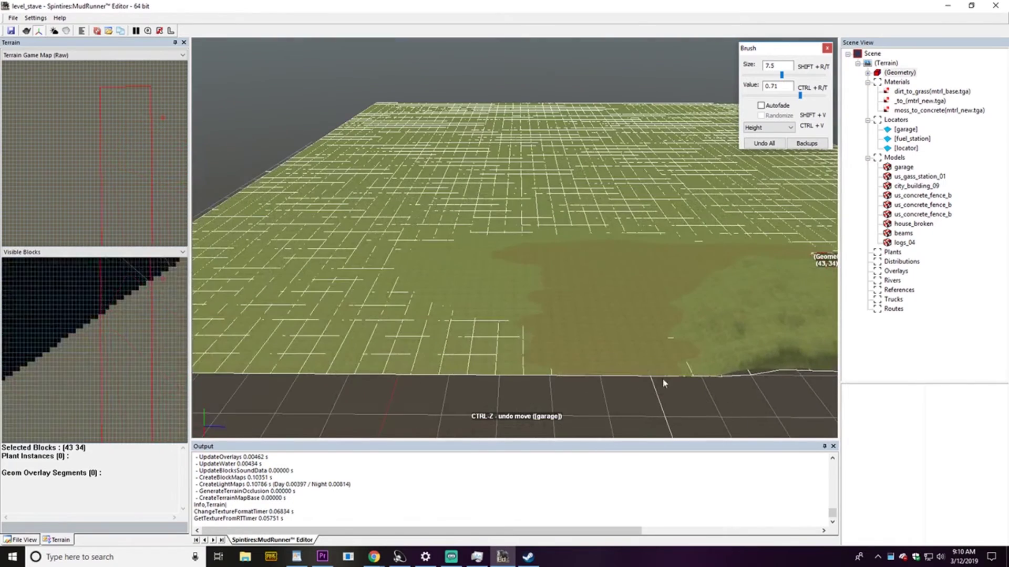
key("Escape")
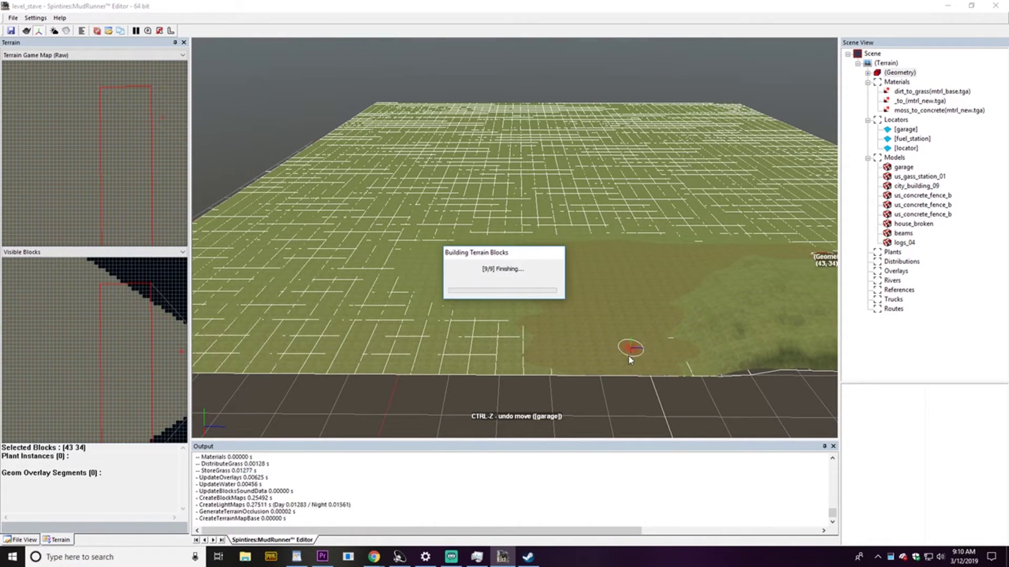
right_click_drag(638, 354, 687, 370)
right_click_drag(622, 409, 568, 416)
right_click_drag(583, 324, 610, 331)
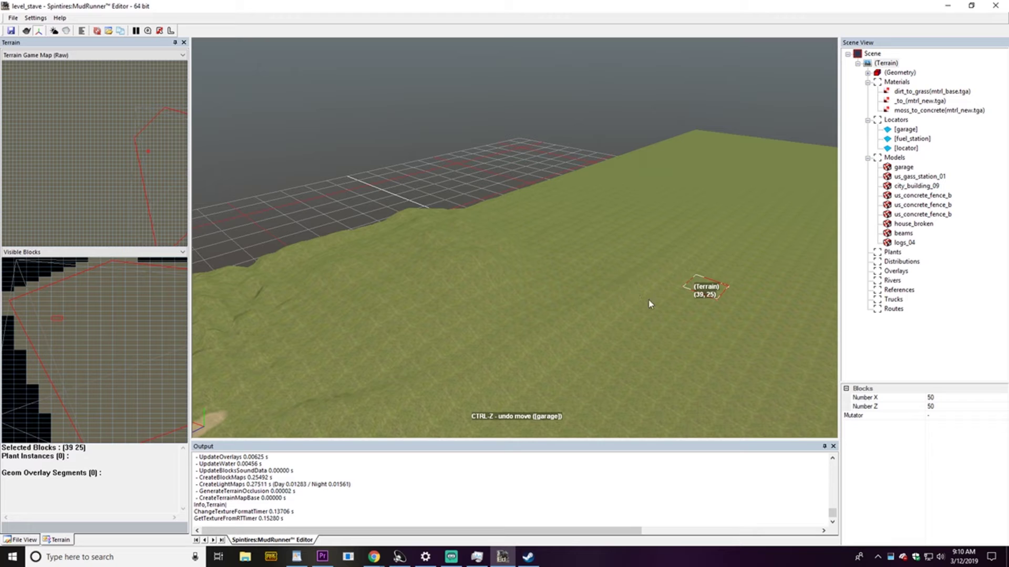
Reselect the terrain geometry and raise a strip from the road's end past block (39, 25) with the Height brush at size 12.3 and value 0.71
left_click(899, 73)
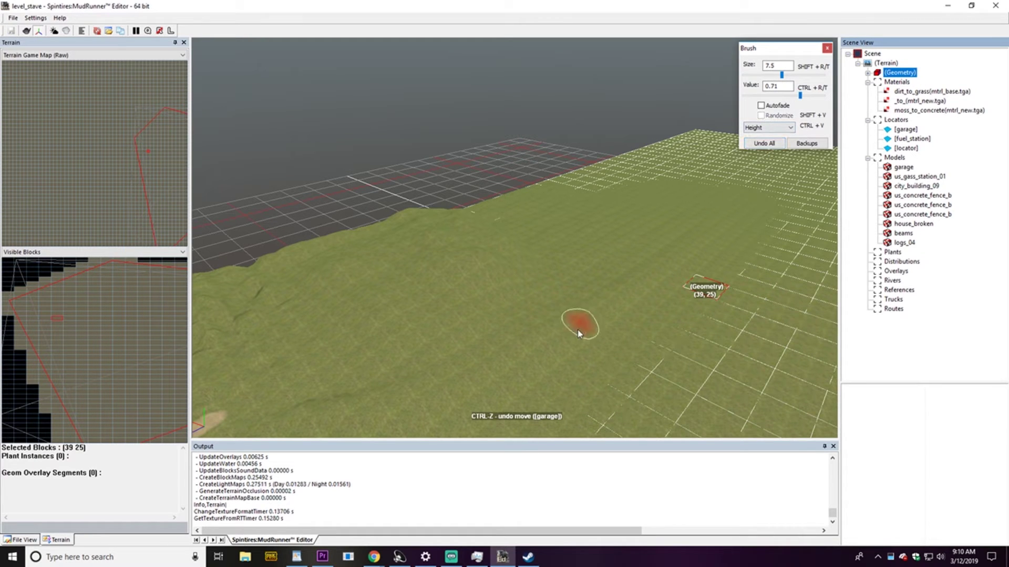
left_click(783, 75)
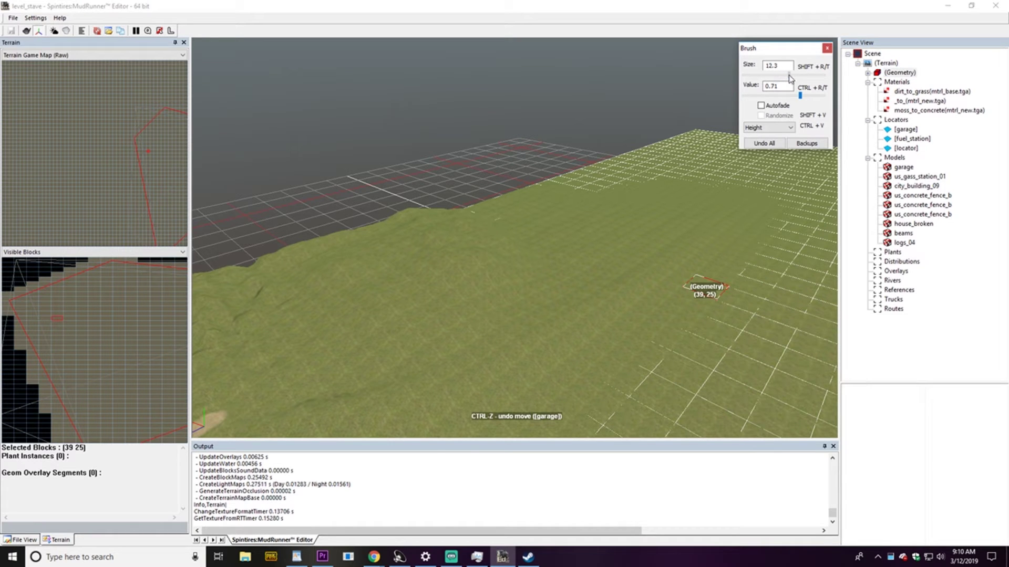
mouse_move(390, 390)
left_mouse_down()
mouse_move(515, 338)
mouse_move(300, 401)
mouse_move(412, 367)
mouse_move(603, 282)
mouse_move(528, 294)
mouse_move(611, 259)
mouse_move(603, 325)
mouse_move(748, 220)
mouse_move(764, 198)
left_mouse_up()
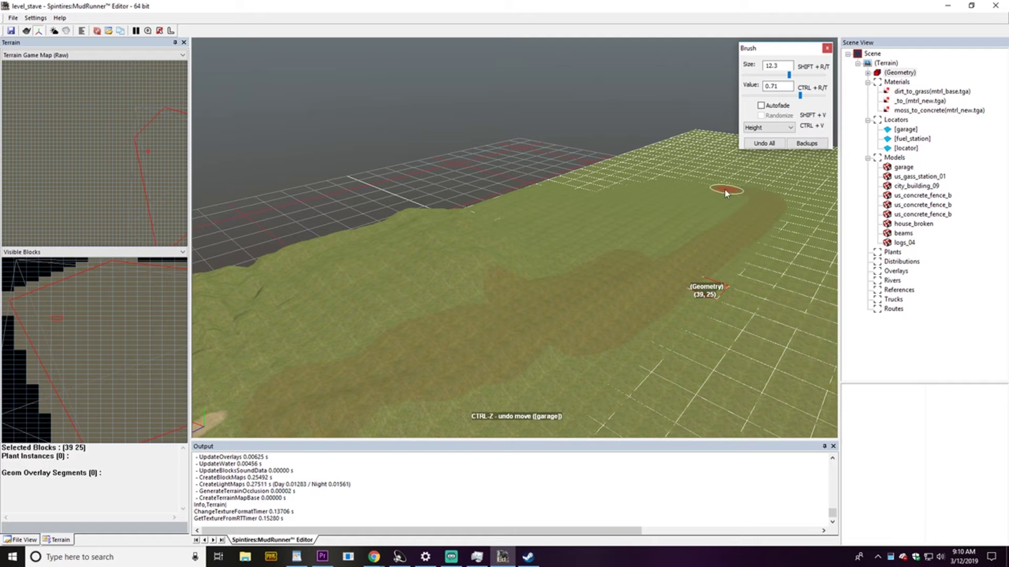
Fill the area between the raised strip and the map edge with Height strokes at size 12.3 and value 0.71
left_click_drag(656, 188, 602, 210)
mouse_move(473, 204)
left_mouse_down()
mouse_move(506, 216)
mouse_move(534, 198)
mouse_move(525, 216)
mouse_move(501, 223)
mouse_move(525, 248)
mouse_move(578, 267)
mouse_move(549, 256)
mouse_move(549, 225)
mouse_move(572, 243)
mouse_move(595, 239)
mouse_move(571, 220)
mouse_move(602, 243)
mouse_move(664, 252)
mouse_move(736, 203)
mouse_move(712, 233)
mouse_move(605, 261)
mouse_move(596, 232)
left_mouse_up()
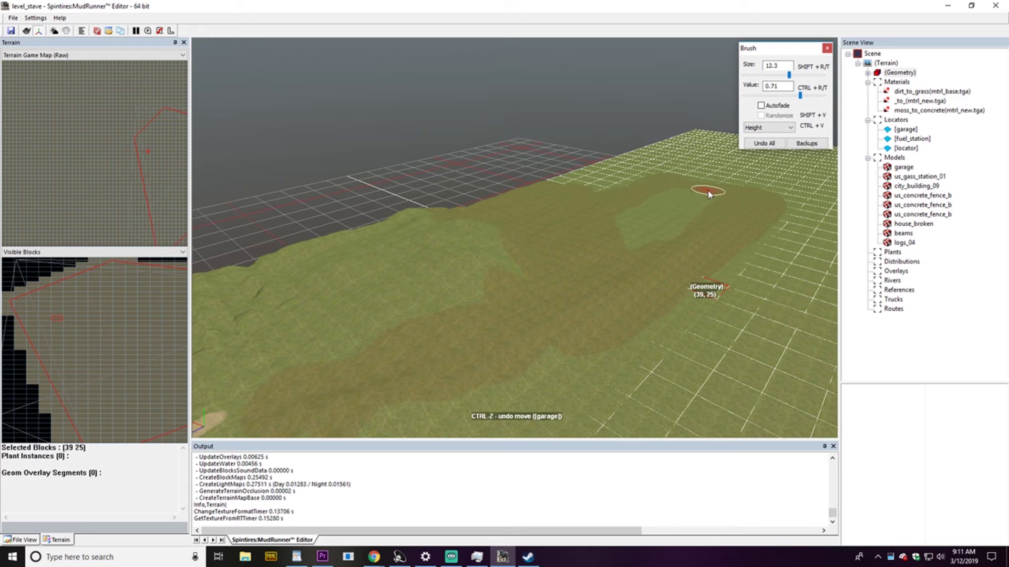
mouse_move(725, 215)
left_mouse_down()
mouse_move(673, 251)
mouse_move(648, 253)
mouse_move(701, 207)
mouse_move(649, 214)
mouse_move(612, 235)
mouse_move(685, 196)
left_mouse_up()
left_click_drag(561, 215, 509, 237)
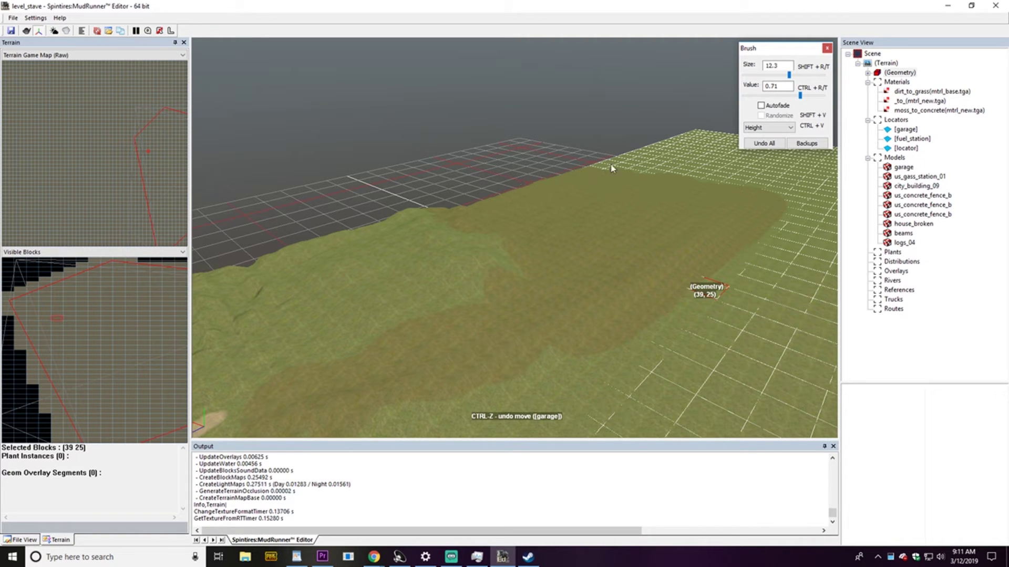
mouse_move(545, 232)
left_mouse_down()
mouse_move(543, 270)
mouse_move(570, 261)
left_mouse_up()
Examine the raised hill, its slopes and the map edge from several angles
mouse_move(641, 306)
middle_mouse_down()
mouse_move(599, 292)
mouse_move(632, 292)
middle_mouse_up()
mouse_move(685, 257)
right_mouse_down()
mouse_move(649, 270)
mouse_move(664, 257)
mouse_move(783, 284)
right_mouse_up()
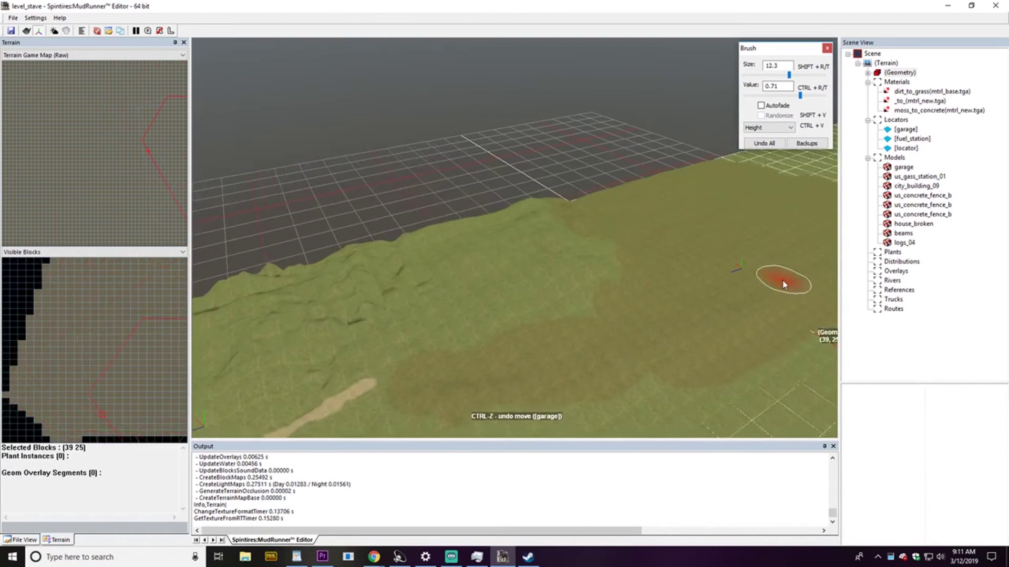
scroll(677, 282, "up", 3)
mouse_move(675, 281)
right_mouse_down()
mouse_move(698, 265)
mouse_move(646, 266)
mouse_move(659, 187)
right_mouse_up()
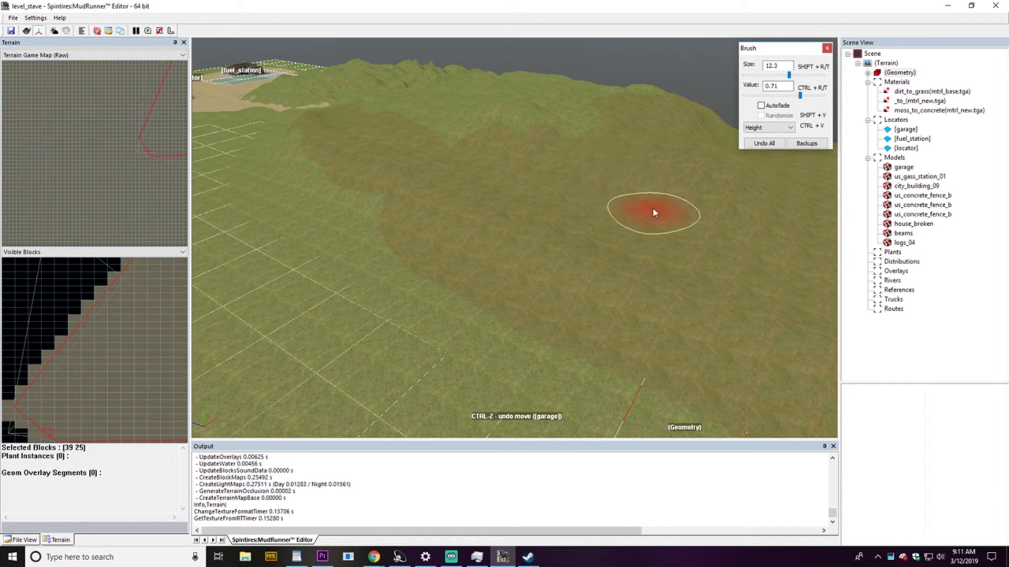
middle_click_drag(772, 214, 694, 211)
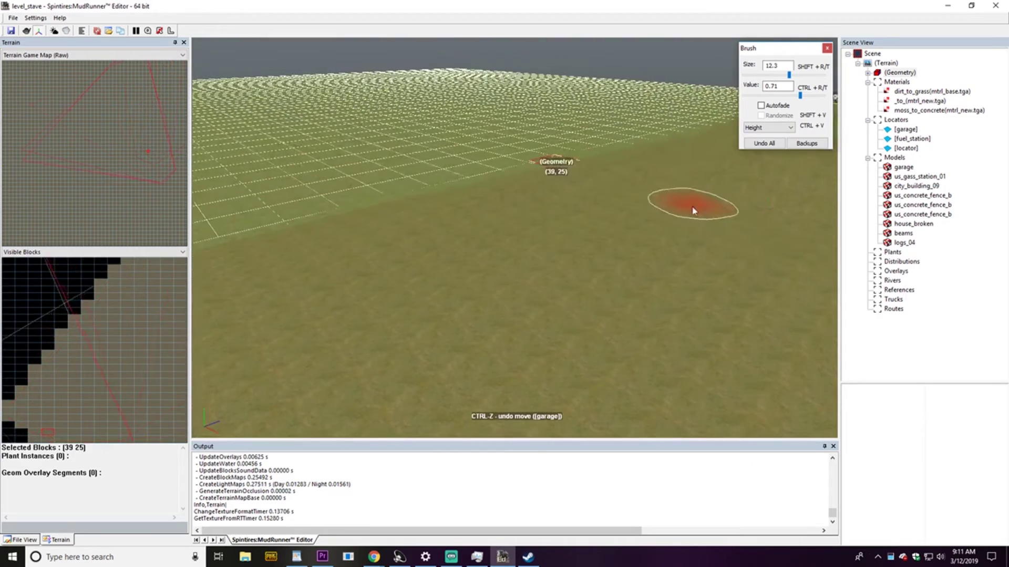
middle_click_drag(770, 246, 750, 246)
right_click_drag(752, 246, 715, 259)
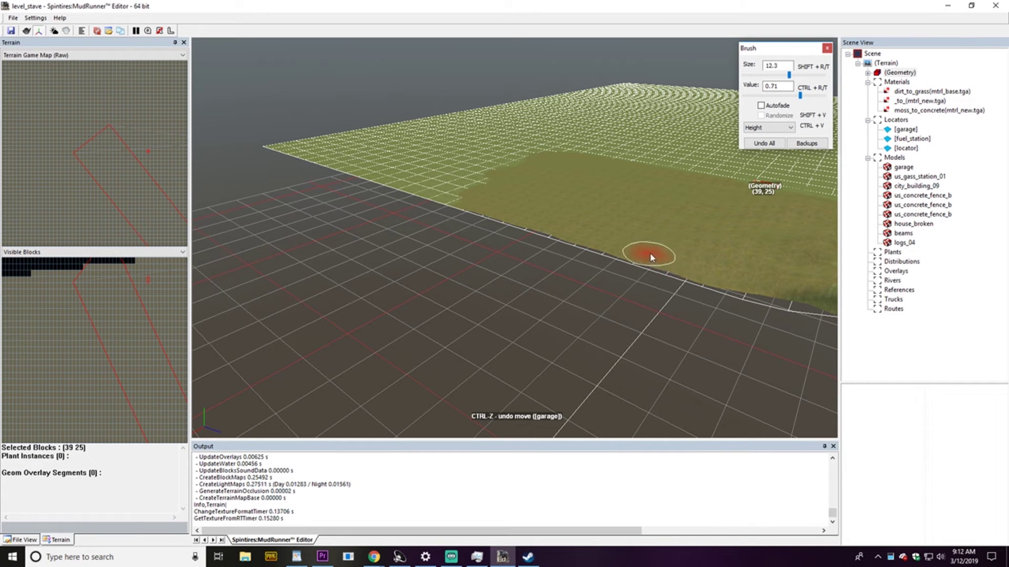
middle_click_drag(702, 265, 782, 270)
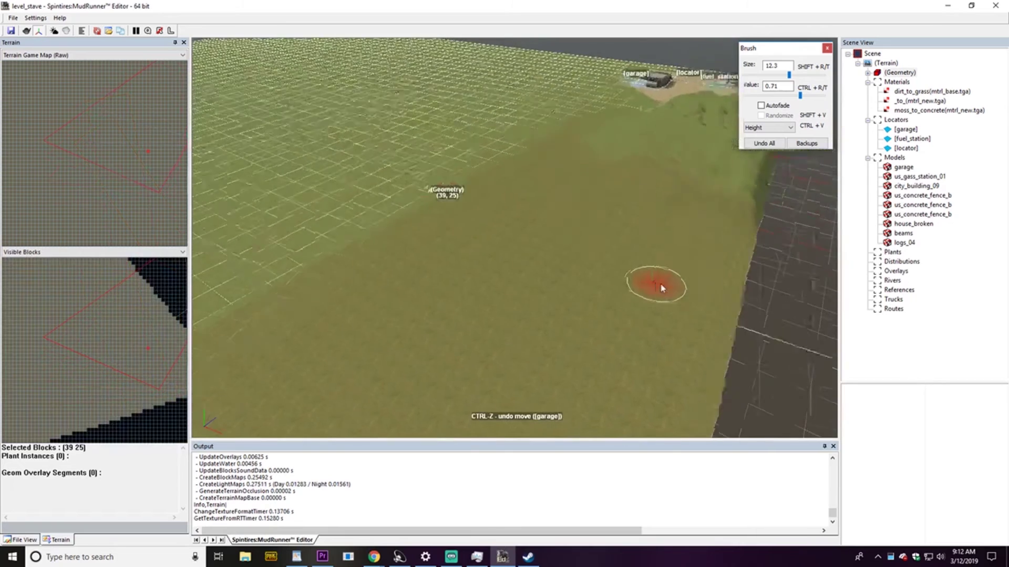
mouse_move(653, 279)
middle_mouse_down()
mouse_move(683, 272)
mouse_move(729, 283)
middle_mouse_up()
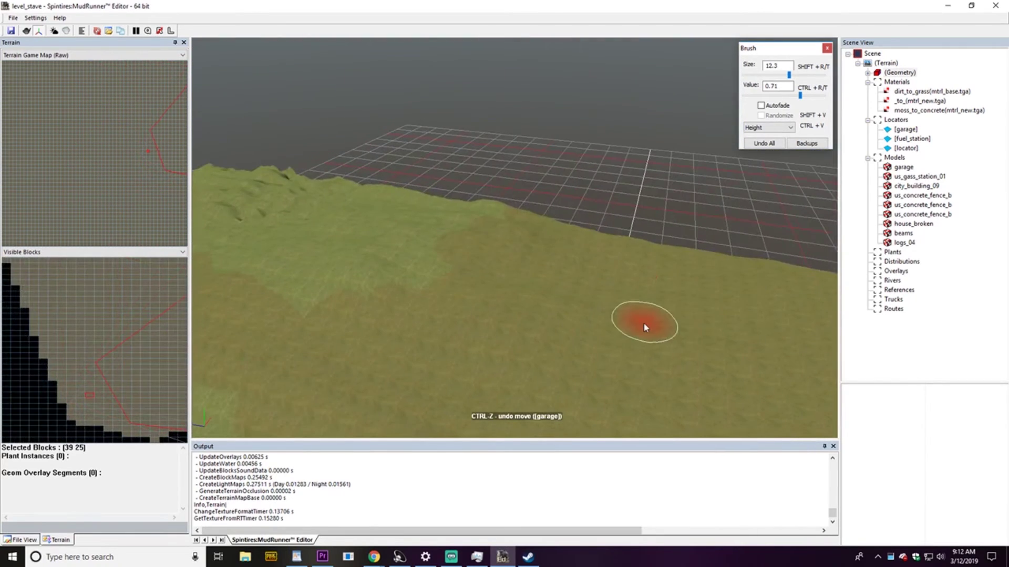
middle_click_drag(644, 325, 655, 315)
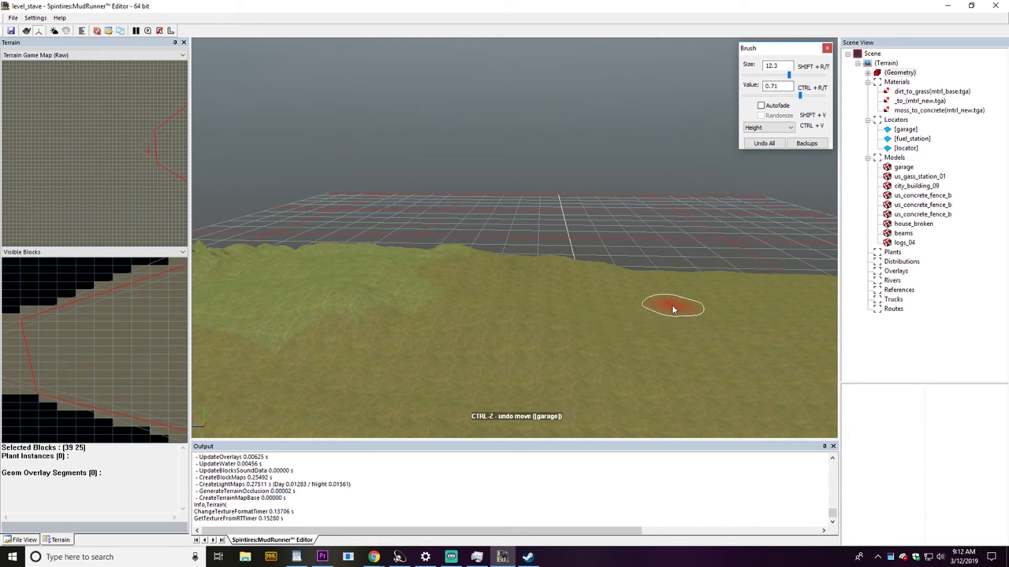
Raise the hill between the fuel station and block (39, 25) with the Height brush at size 14.9 and value 0.86
middle_click_drag(673, 310, 654, 312)
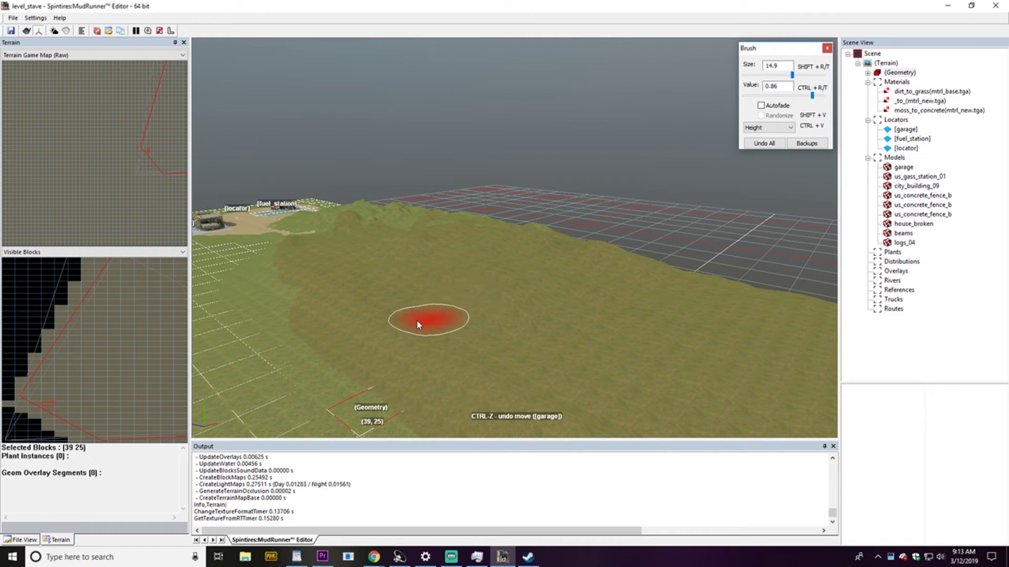
middle_click_drag(356, 282, 484, 276)
right_click_drag(484, 276, 462, 281)
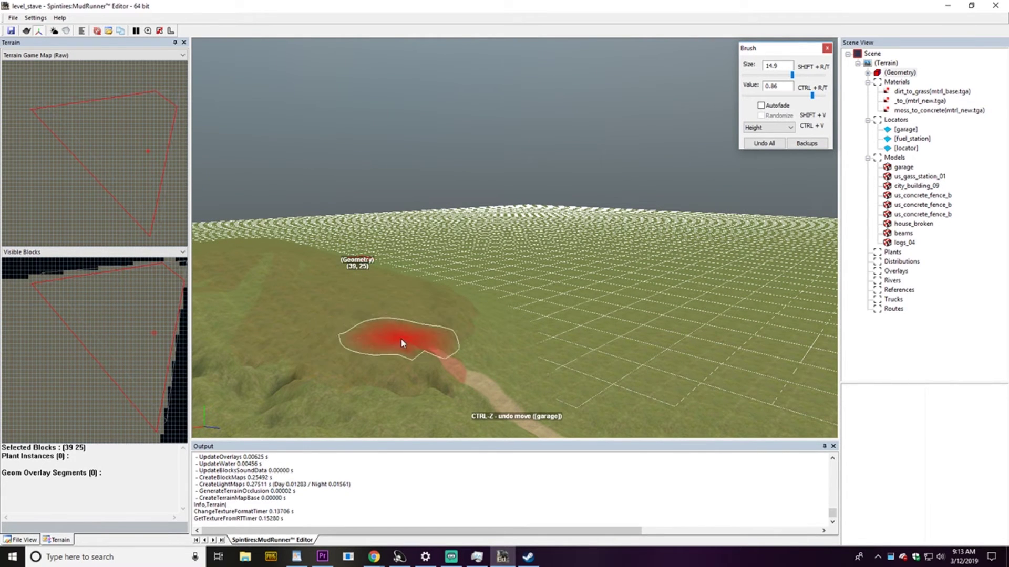
middle_click_drag(401, 338, 411, 340)
mouse_move(412, 339)
right_mouse_down()
mouse_move(415, 284)
mouse_move(457, 343)
mouse_move(543, 350)
mouse_move(607, 333)
mouse_move(632, 342)
right_mouse_up()
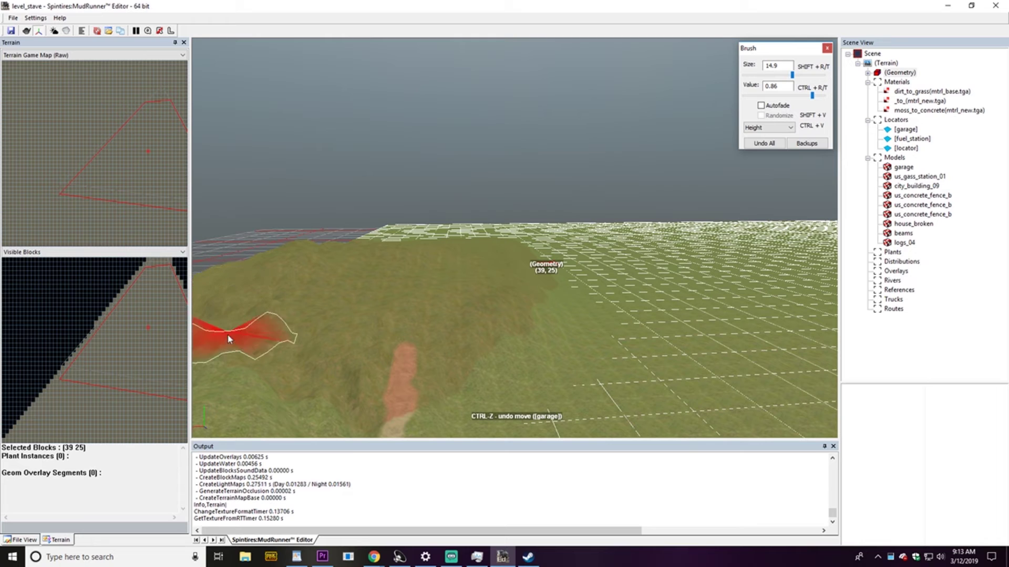
Raise the slopes around the road's end with Height strokes at size 14.9 and value 0.86, and rebuild the terrain
right_click(197, 319)
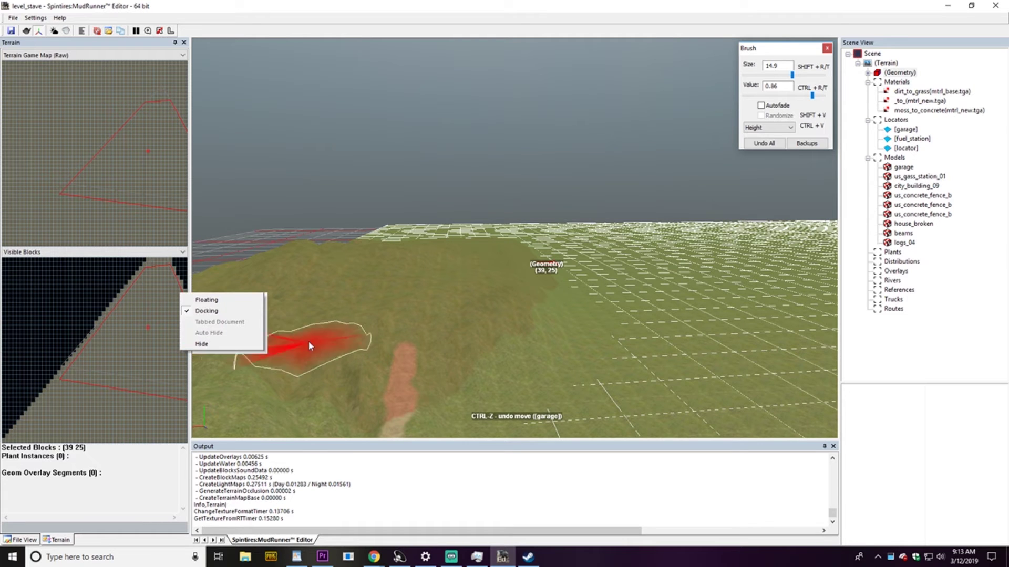
left_click(378, 278)
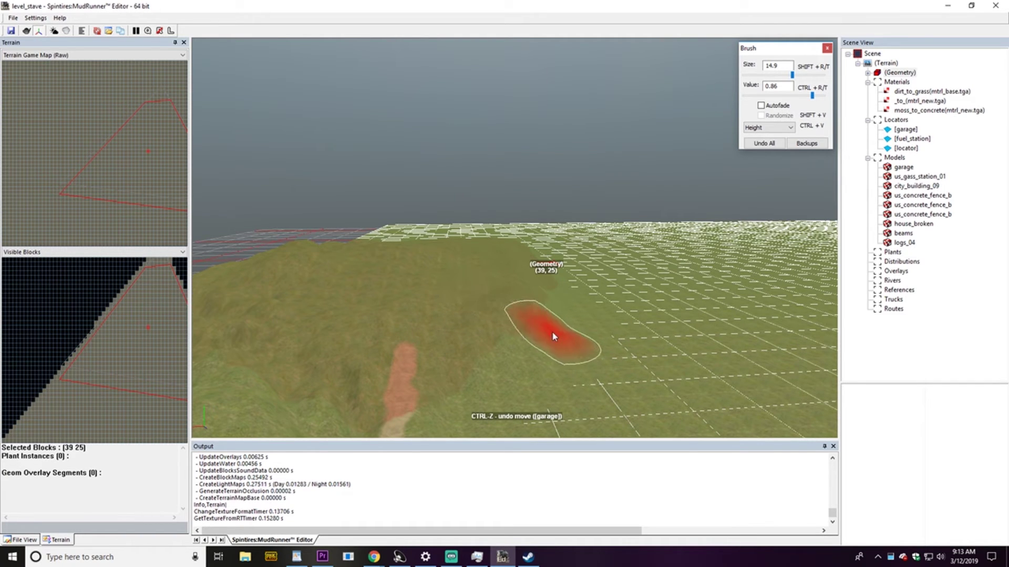
mouse_move(553, 336)
left_mouse_down()
mouse_move(553, 291)
mouse_move(536, 356)
mouse_move(481, 383)
mouse_move(561, 318)
left_mouse_up()
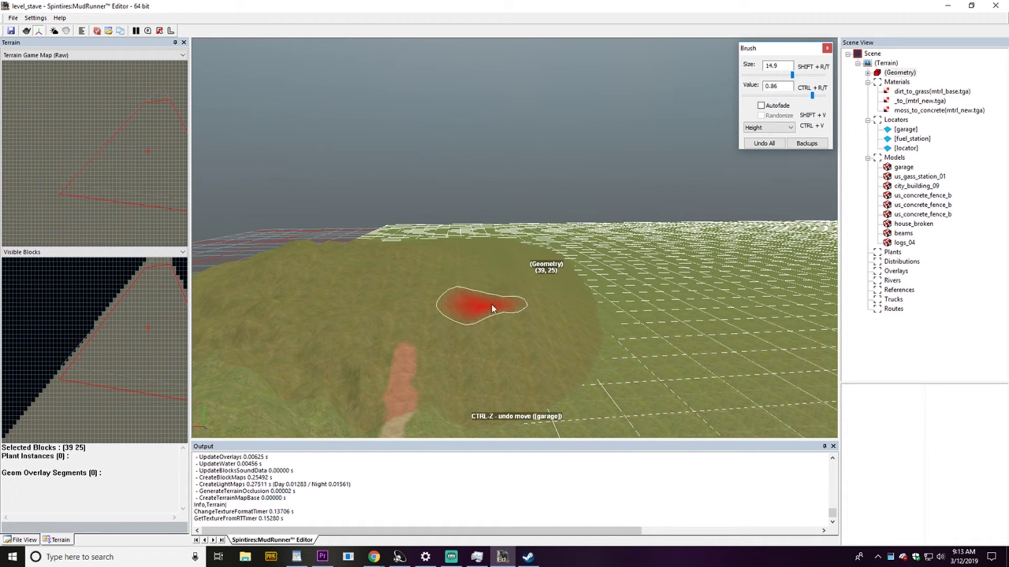
left_click(461, 331)
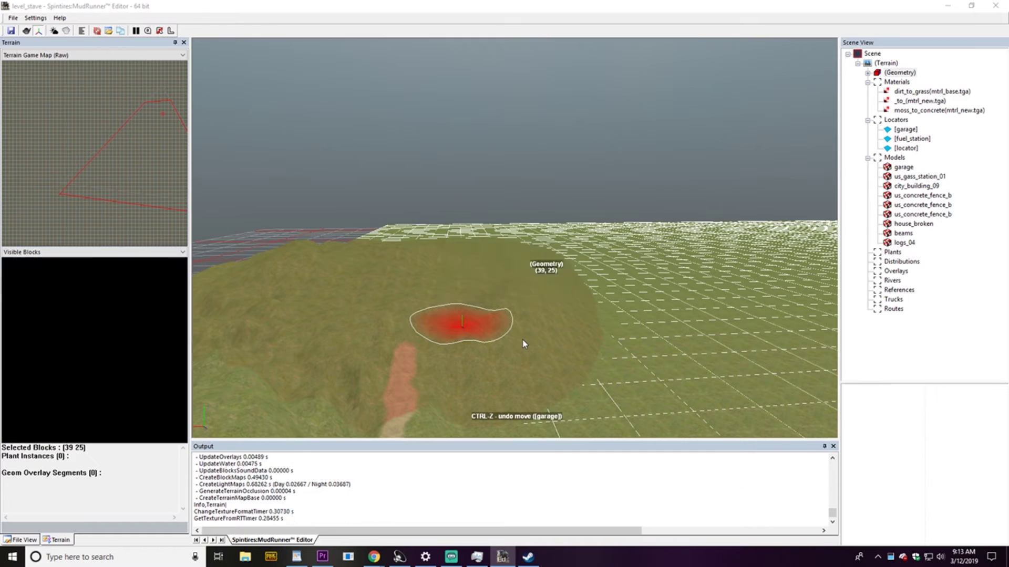
Reopen the terrain geometry for height sculpting and set the brush to size 48.4 and value 1.00
middle_click_drag(435, 328, 644, 317)
mouse_move(645, 322)
right_mouse_down()
mouse_move(601, 340)
mouse_move(522, 329)
mouse_move(543, 272)
mouse_move(563, 279)
mouse_move(601, 331)
mouse_move(648, 322)
mouse_move(644, 331)
right_mouse_up()
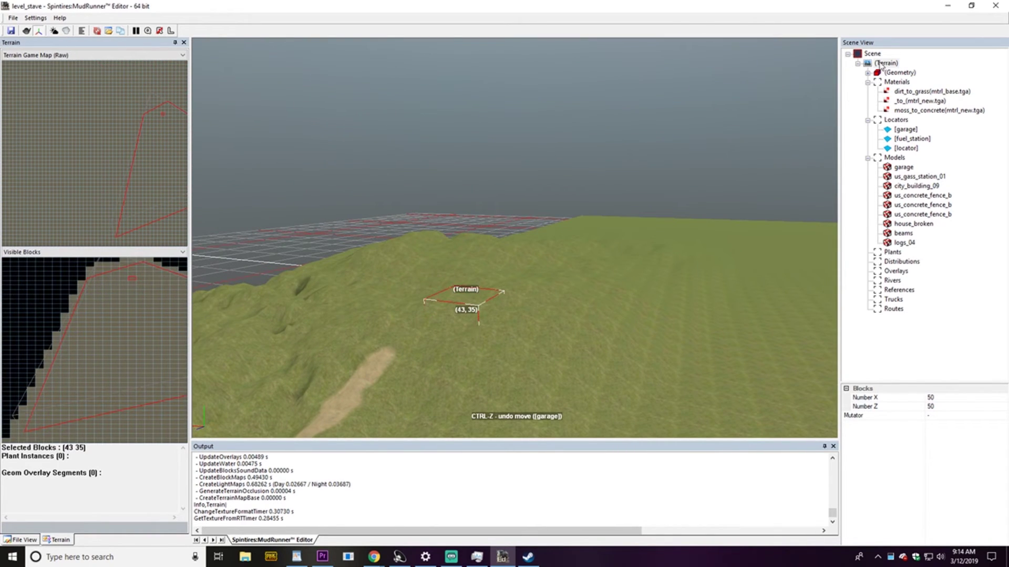
left_click(898, 73)
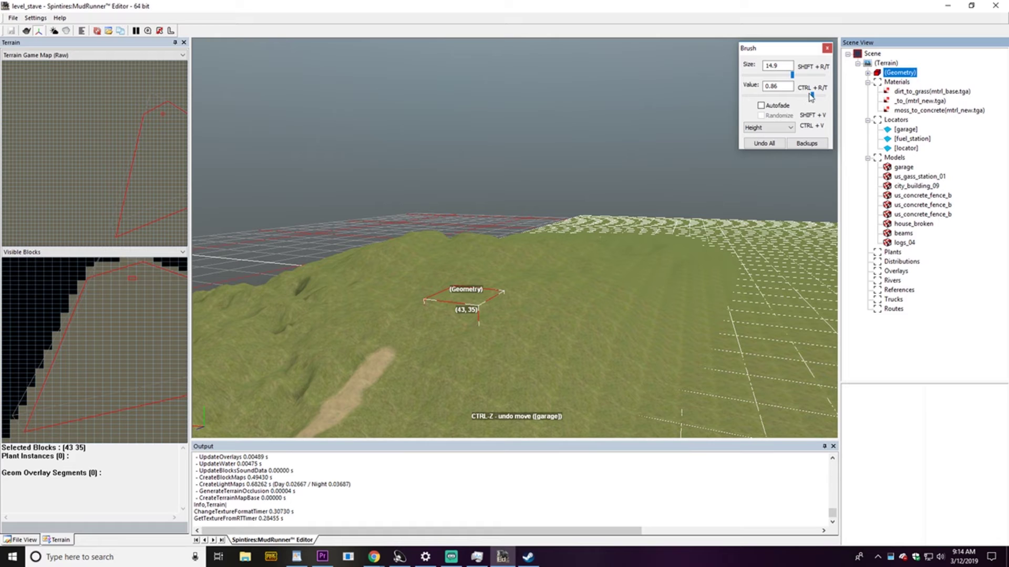
left_click_drag(813, 96, 825, 97)
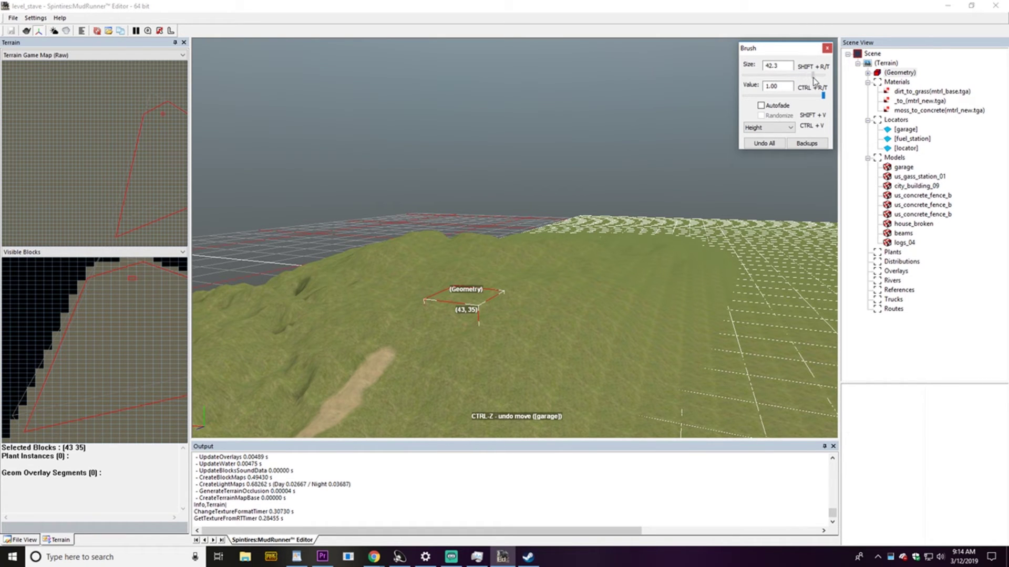
Examine the hill beyond the road's end from several angles to judge the area the enlarged brush covers
mouse_move(680, 189)
middle_mouse_down()
mouse_move(661, 235)
mouse_move(616, 237)
mouse_move(587, 290)
mouse_move(558, 274)
mouse_move(551, 286)
middle_mouse_up()
scroll(556, 297, "down", 2)
mouse_move(558, 301)
right_mouse_down()
mouse_move(567, 324)
mouse_move(644, 322)
right_mouse_up()
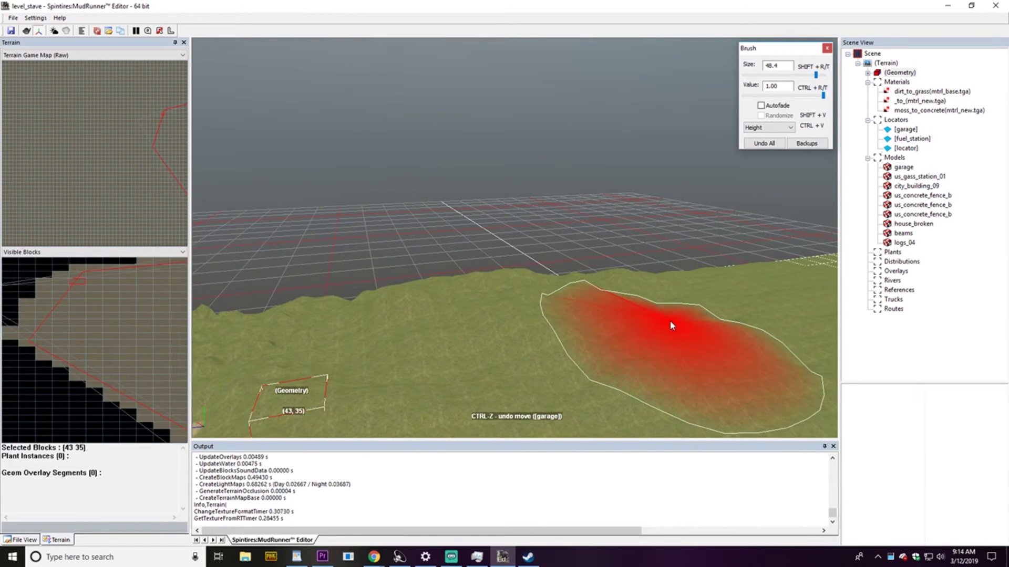
scroll(657, 318, "up", 5)
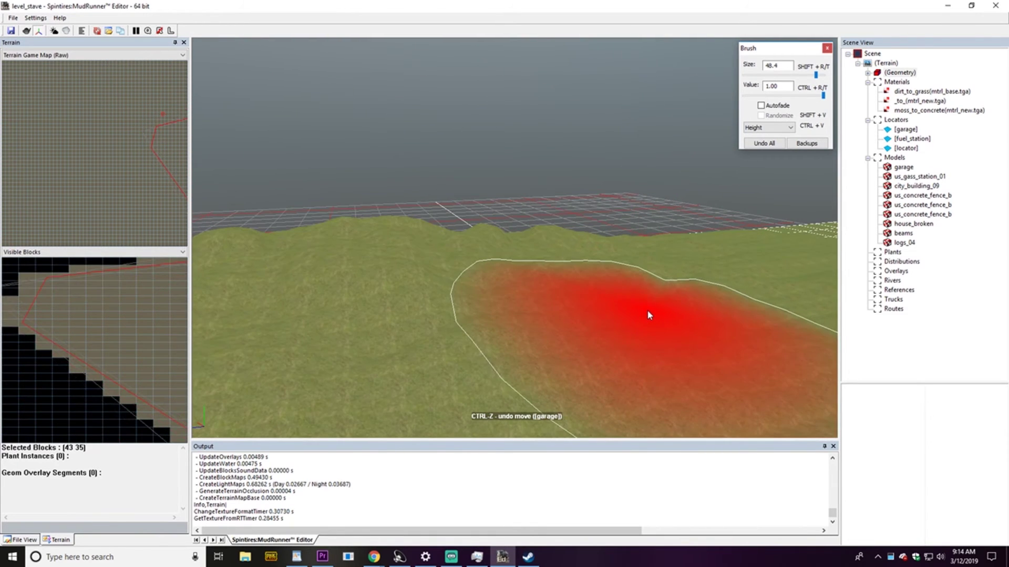
scroll(648, 311, "up", 2)
scroll(648, 311, "down", 4)
scroll(649, 314, "down", 5)
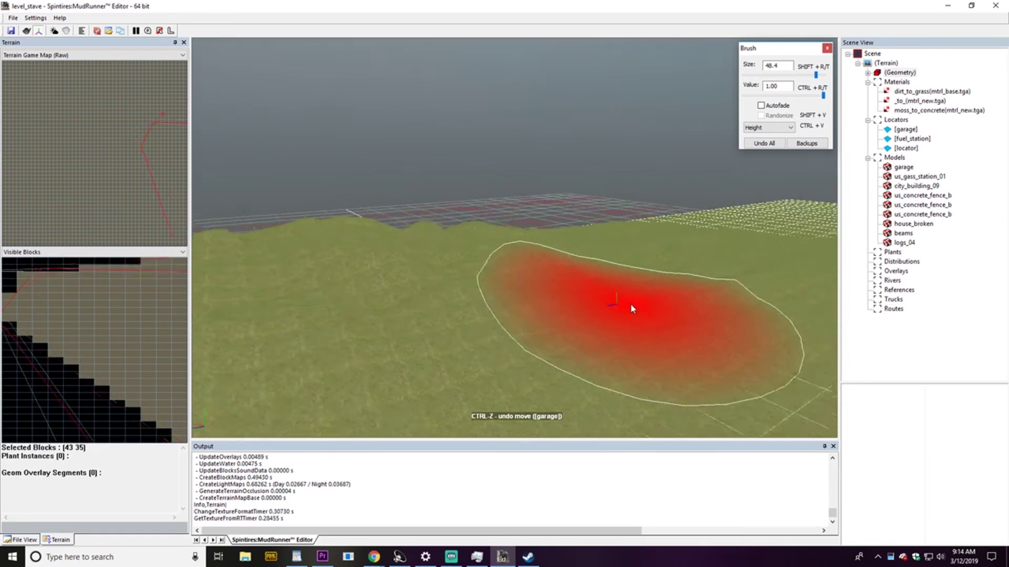
mouse_move(646, 301)
middle_mouse_down()
mouse_move(606, 301)
mouse_move(630, 306)
middle_mouse_up()
scroll(631, 310, "down", 5)
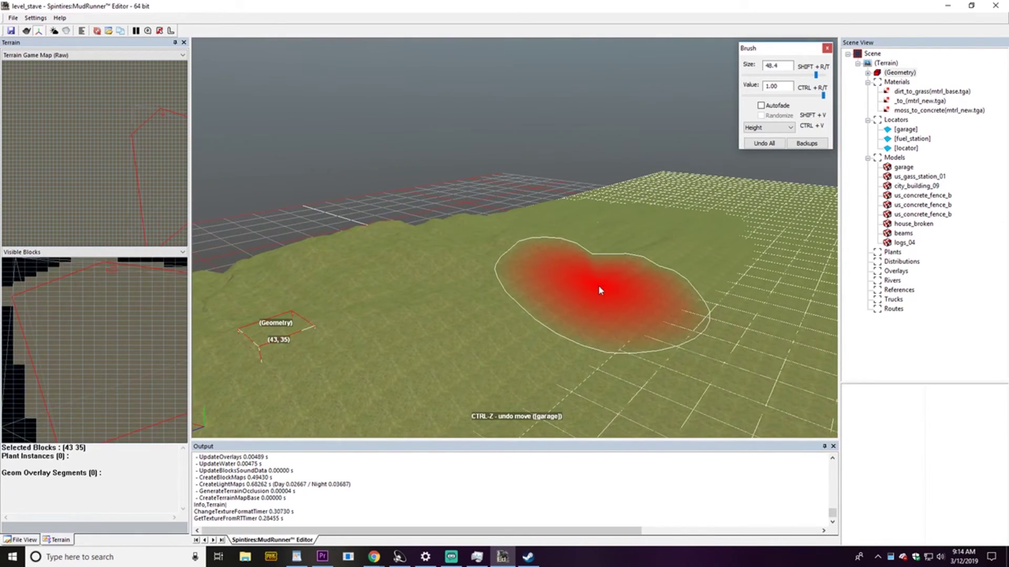
middle_click_drag(571, 255, 581, 268)
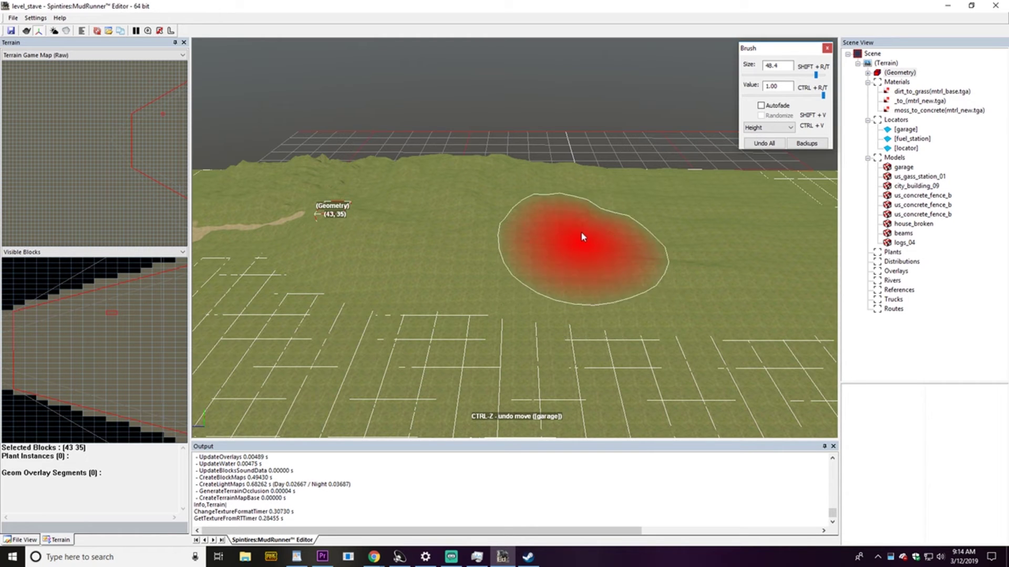
mouse_move(580, 216)
middle_mouse_down()
mouse_move(530, 220)
mouse_move(654, 209)
mouse_move(645, 201)
mouse_move(614, 210)
mouse_move(629, 206)
middle_mouse_up()
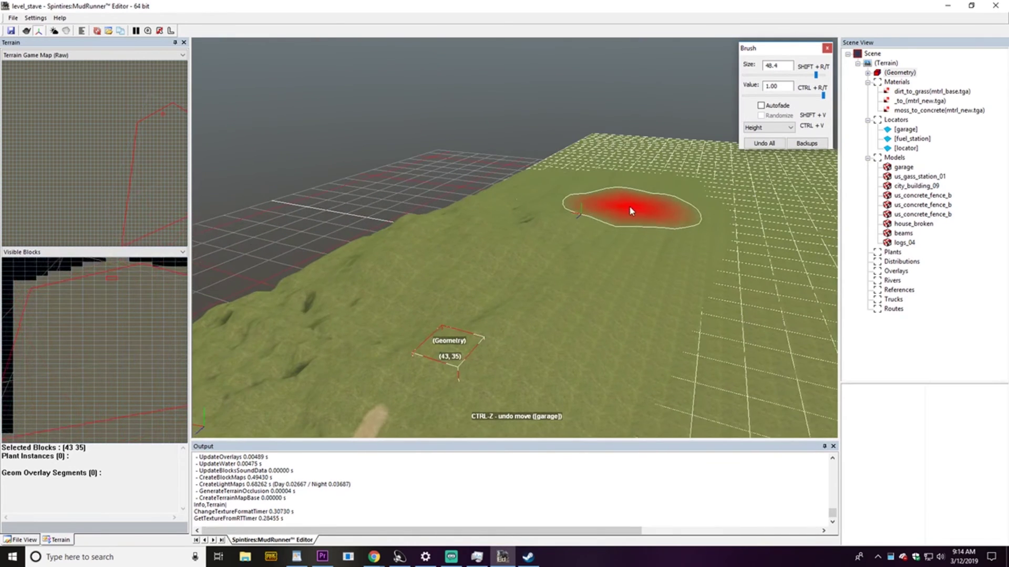
Raise a broad hill around block (42, 22) out to the map edge with Height strokes at size 48.4 and value 1.00
left_click(629, 207)
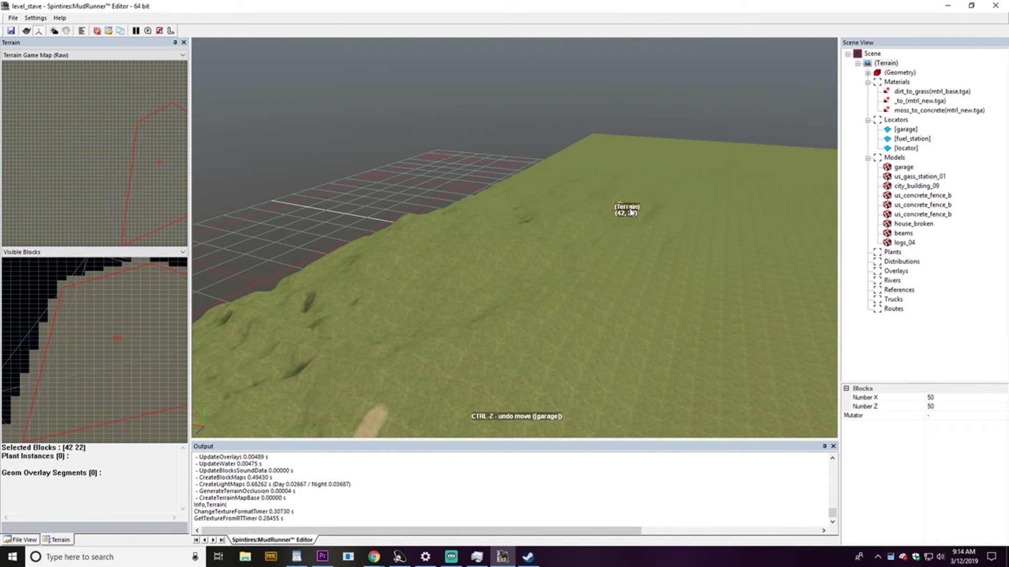
left_click(900, 73)
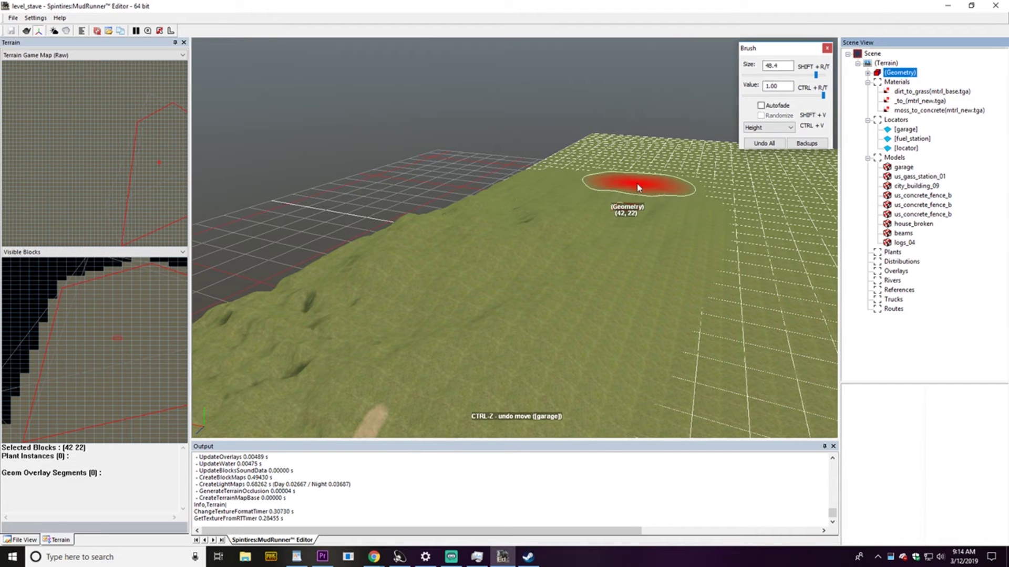
mouse_move(604, 200)
left_mouse_down()
mouse_move(608, 191)
mouse_move(579, 176)
mouse_move(526, 198)
mouse_move(563, 183)
mouse_move(519, 190)
mouse_move(534, 167)
left_mouse_up()
mouse_move(482, 189)
left_mouse_down()
mouse_move(529, 191)
mouse_move(475, 198)
mouse_move(547, 218)
mouse_move(466, 212)
mouse_move(608, 207)
mouse_move(650, 229)
mouse_move(700, 189)
mouse_move(638, 230)
mouse_move(547, 233)
mouse_move(528, 198)
mouse_move(659, 206)
mouse_move(628, 189)
mouse_move(711, 194)
left_mouse_up()
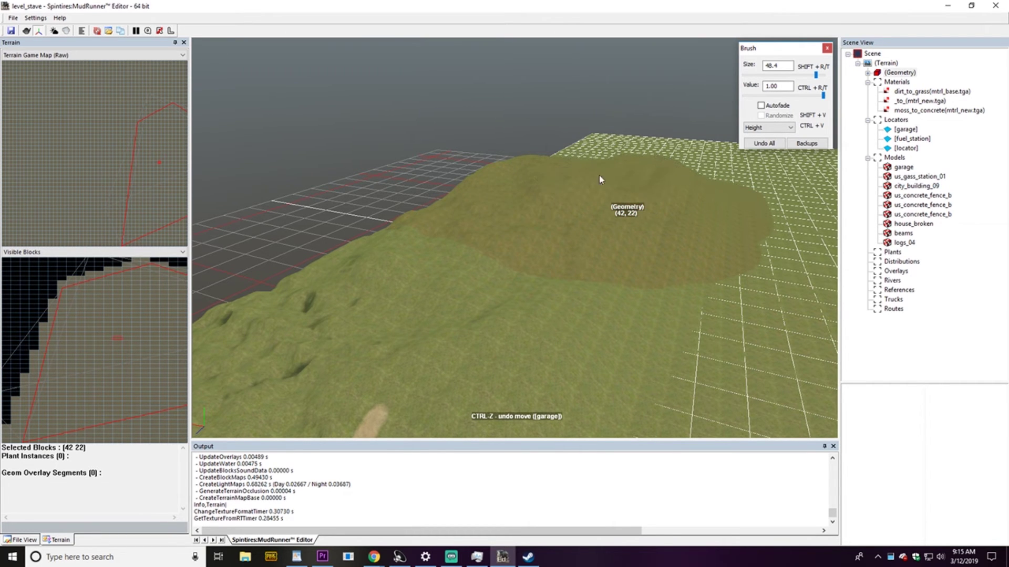
Extend the raised ground to the far corner of the map and build up its surface with Height strokes at size 48.4 and value 1.00
mouse_move(645, 179)
middle_mouse_down()
mouse_move(662, 203)
mouse_move(631, 171)
middle_mouse_up()
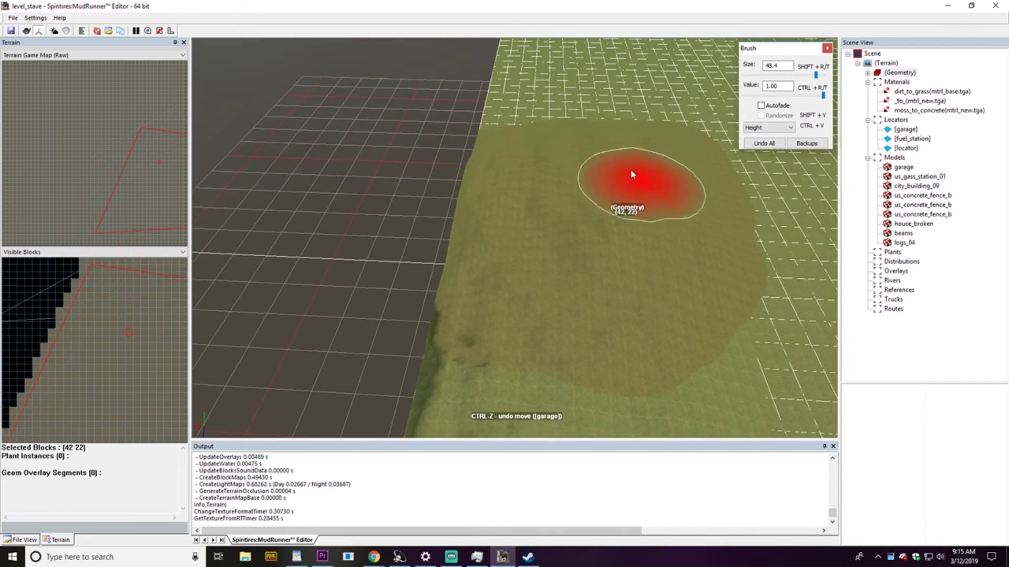
scroll(618, 129, "down", 1)
scroll(617, 130, "up", 2)
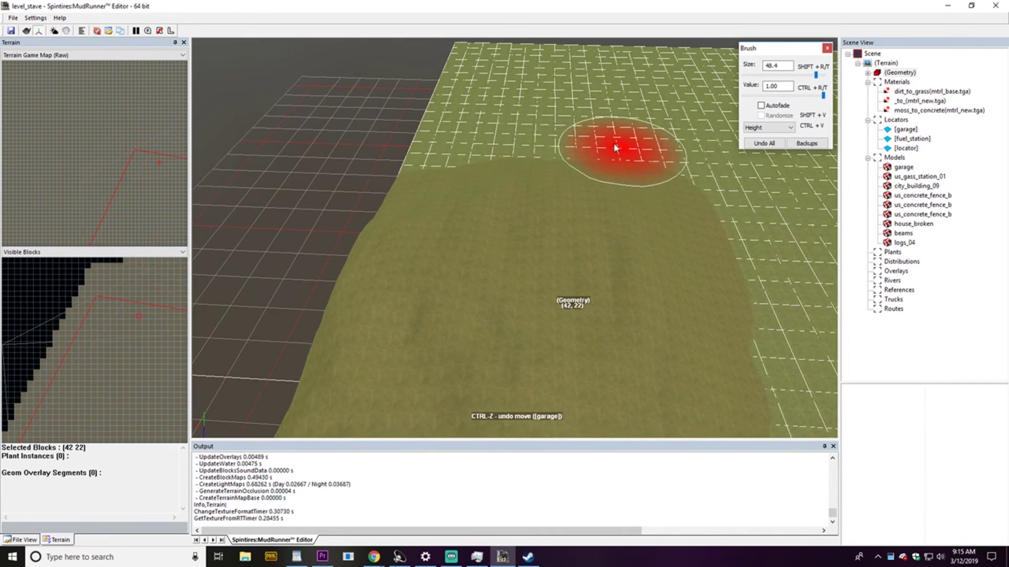
mouse_move(630, 156)
left_mouse_down()
mouse_move(443, 158)
mouse_move(460, 209)
mouse_move(524, 192)
mouse_move(484, 189)
mouse_move(618, 182)
mouse_move(619, 133)
mouse_move(541, 109)
mouse_move(450, 99)
mouse_move(486, 61)
left_mouse_up()
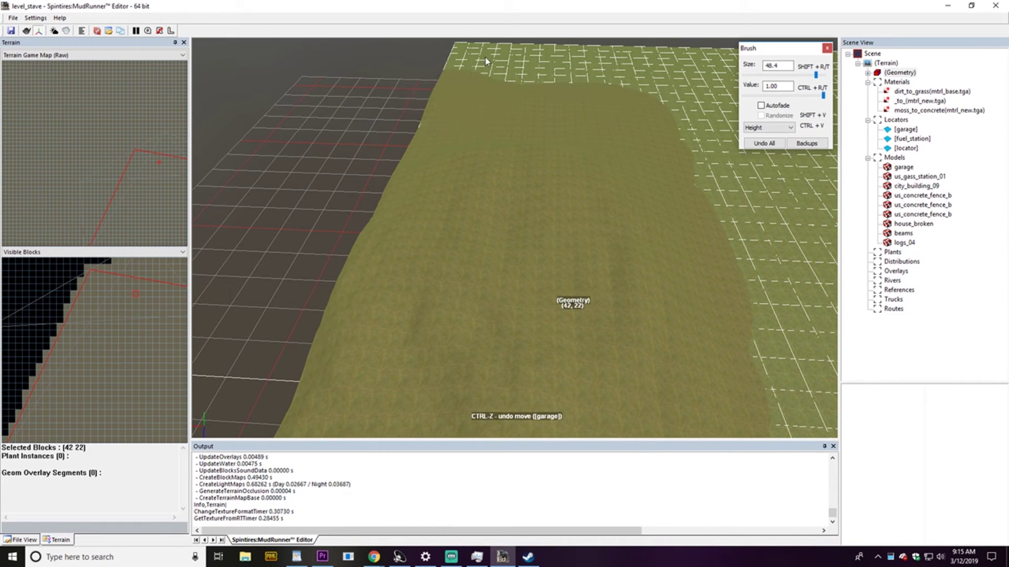
left_click_drag(570, 77, 558, 87)
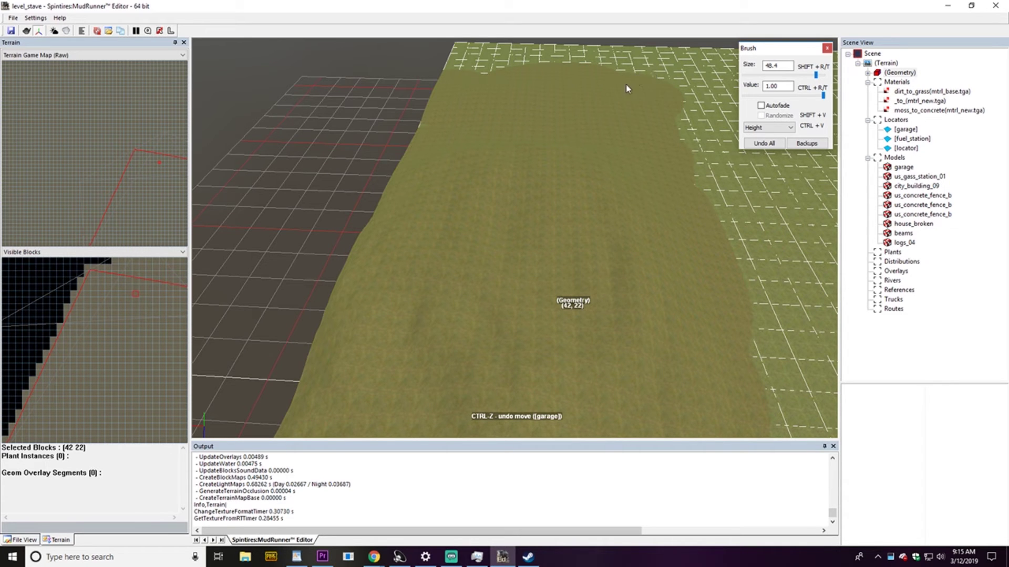
mouse_move(627, 88)
left_mouse_down()
mouse_move(599, 91)
mouse_move(638, 80)
mouse_move(417, 68)
mouse_move(452, 97)
mouse_move(636, 78)
mouse_move(408, 101)
mouse_move(361, 143)
mouse_move(317, 234)
mouse_move(425, 129)
mouse_move(472, 265)
mouse_move(594, 127)
mouse_move(642, 281)
mouse_move(662, 68)
mouse_move(669, 266)
mouse_move(651, 253)
mouse_move(612, 88)
left_mouse_up()
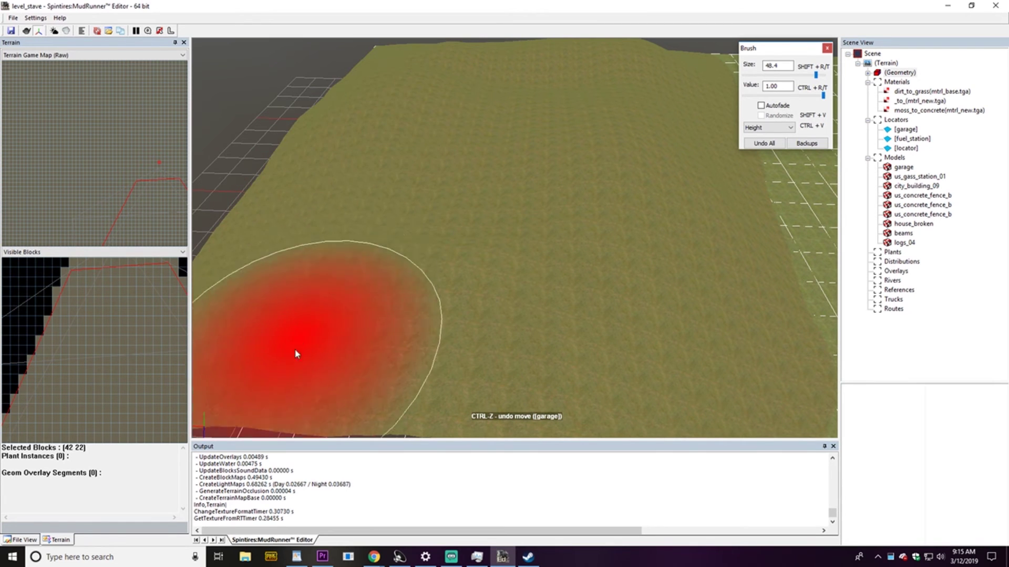
mouse_move(296, 350)
left_mouse_down()
mouse_move(399, 53)
mouse_move(225, 315)
mouse_move(349, 68)
mouse_move(352, 255)
mouse_move(243, 412)
mouse_move(433, 65)
mouse_move(434, 243)
mouse_move(481, 263)
mouse_move(545, 70)
mouse_move(511, 348)
mouse_move(687, 236)
mouse_move(691, 57)
left_mouse_up()
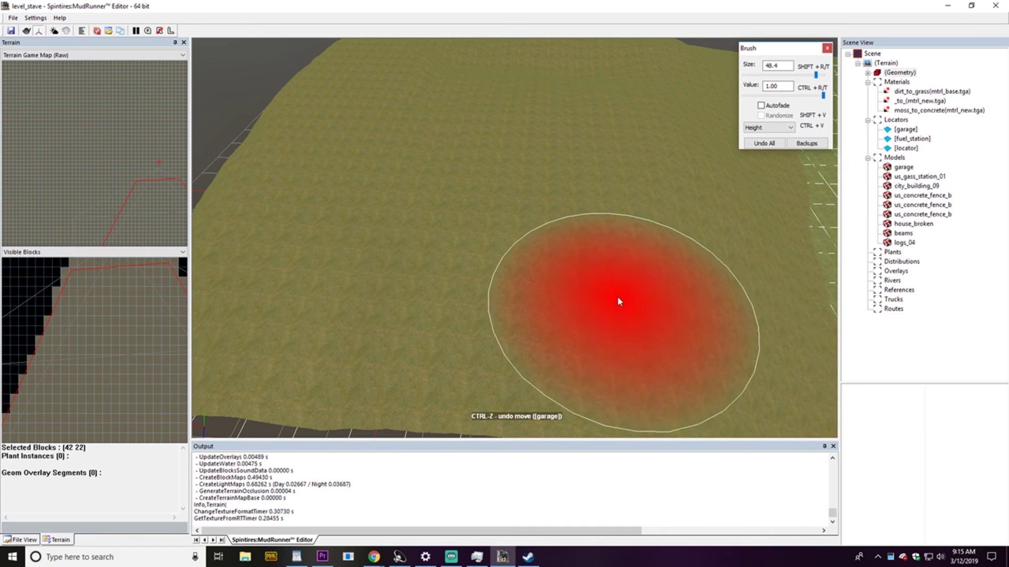
Even out the hill's crest and widen its inland flank with size 48.4 Height strokes, lowering the brush value to 0.78 and 0.69
scroll(620, 300, "down", 5)
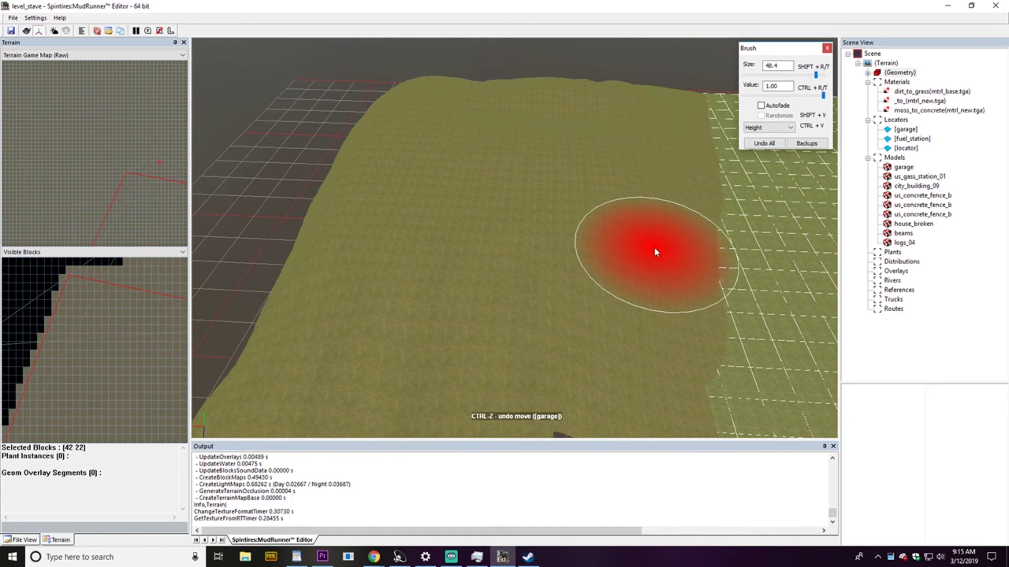
scroll(654, 244, "down", 5)
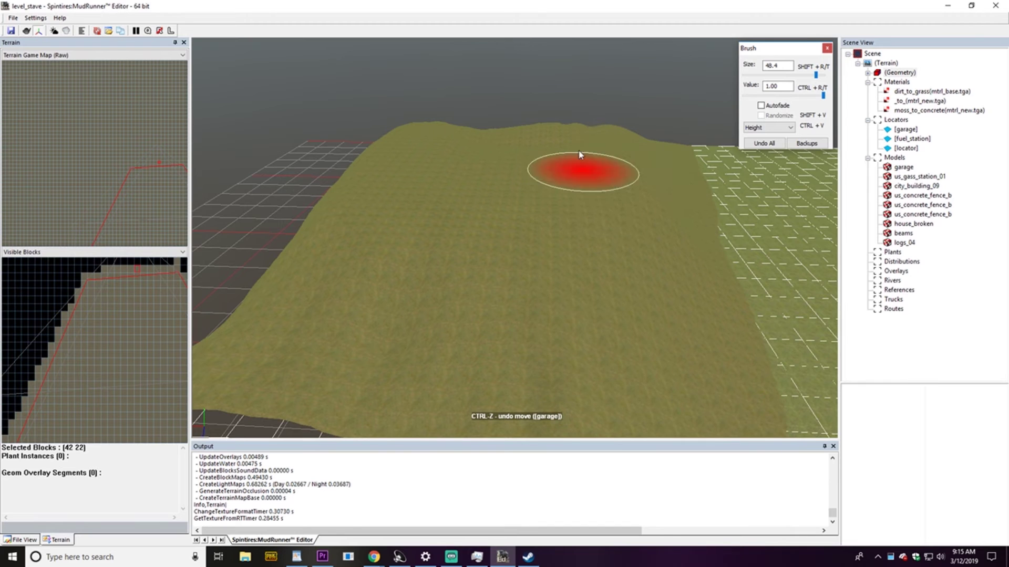
mouse_move(611, 196)
left_mouse_down()
mouse_move(663, 219)
mouse_move(715, 173)
mouse_move(676, 198)
mouse_move(625, 166)
mouse_move(567, 177)
mouse_move(540, 153)
mouse_move(462, 176)
mouse_move(534, 189)
mouse_move(515, 202)
mouse_move(682, 206)
mouse_move(687, 242)
mouse_move(727, 210)
mouse_move(540, 156)
mouse_move(549, 147)
mouse_move(486, 151)
mouse_move(549, 184)
mouse_move(401, 153)
mouse_move(435, 213)
mouse_move(411, 172)
mouse_move(370, 180)
mouse_move(362, 252)
mouse_move(370, 233)
mouse_move(588, 224)
mouse_move(672, 254)
left_mouse_up()
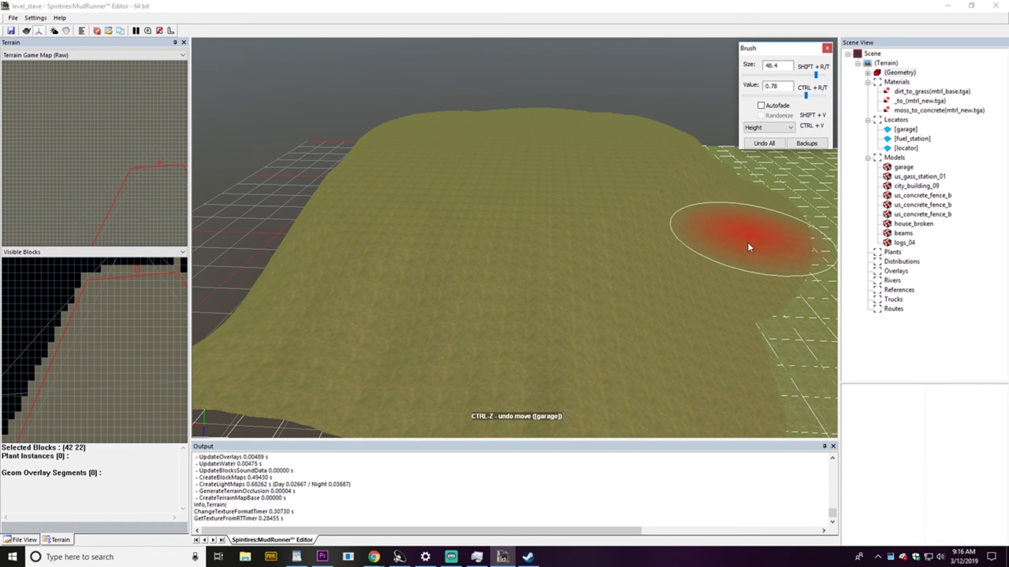
middle_click_drag(748, 243, 653, 203)
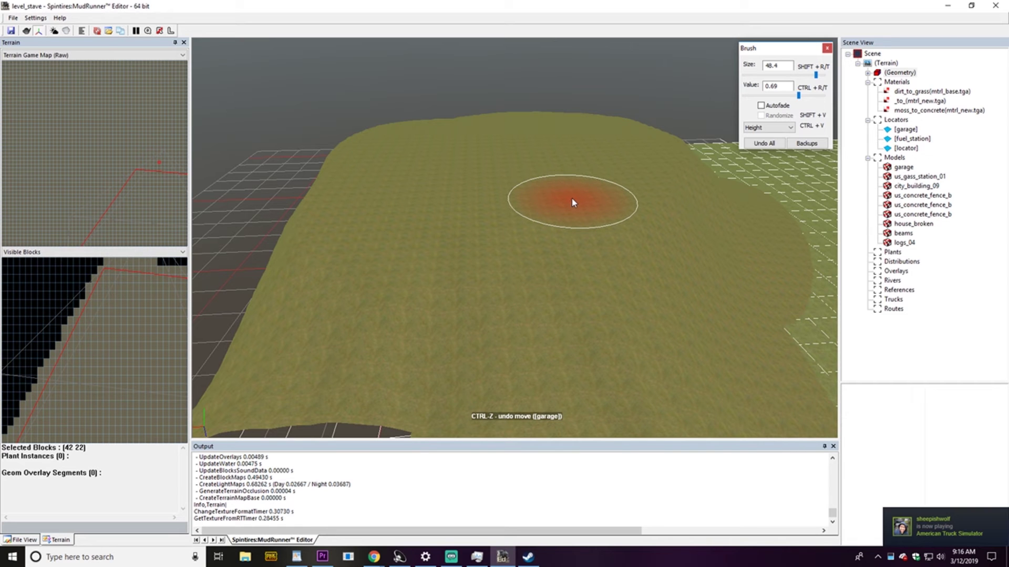
Examine the enlarged hill's profile and flanks from above, from the dirt road and from the building area
scroll(601, 294, "down", 2)
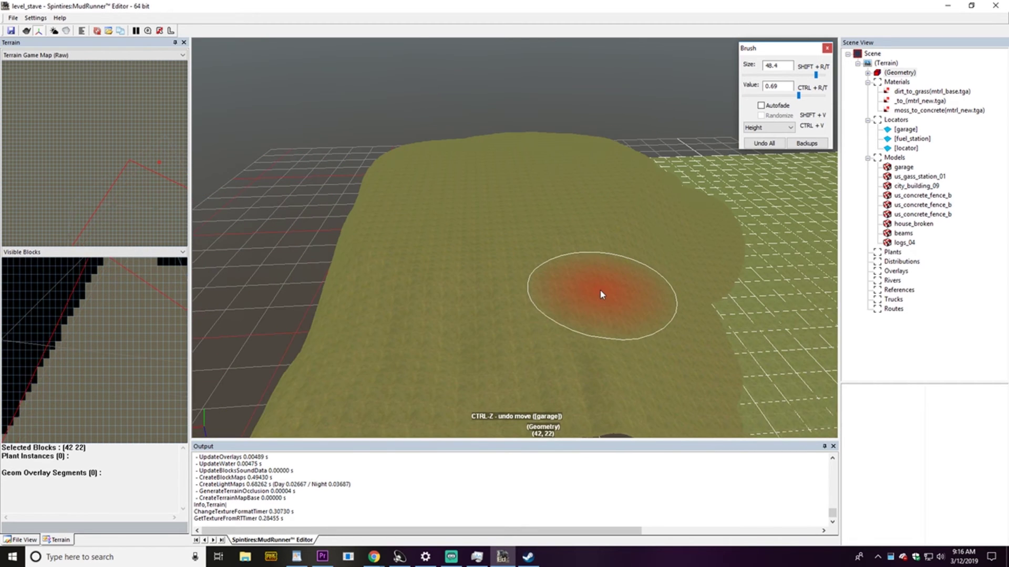
middle_click_drag(625, 297, 620, 276)
scroll(618, 276, "down", 2)
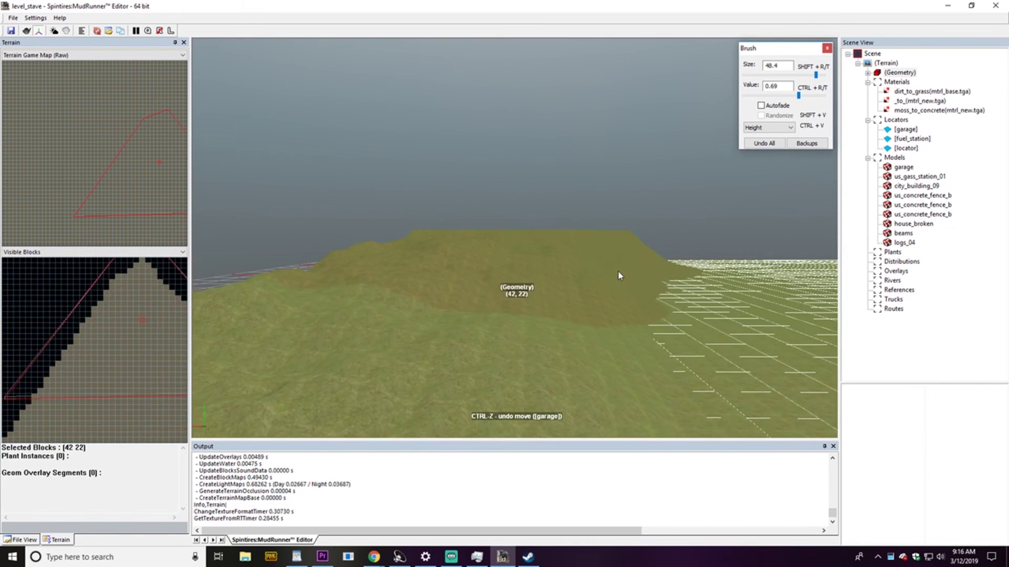
scroll(618, 276, "down", 2)
scroll(607, 276, "up", 2)
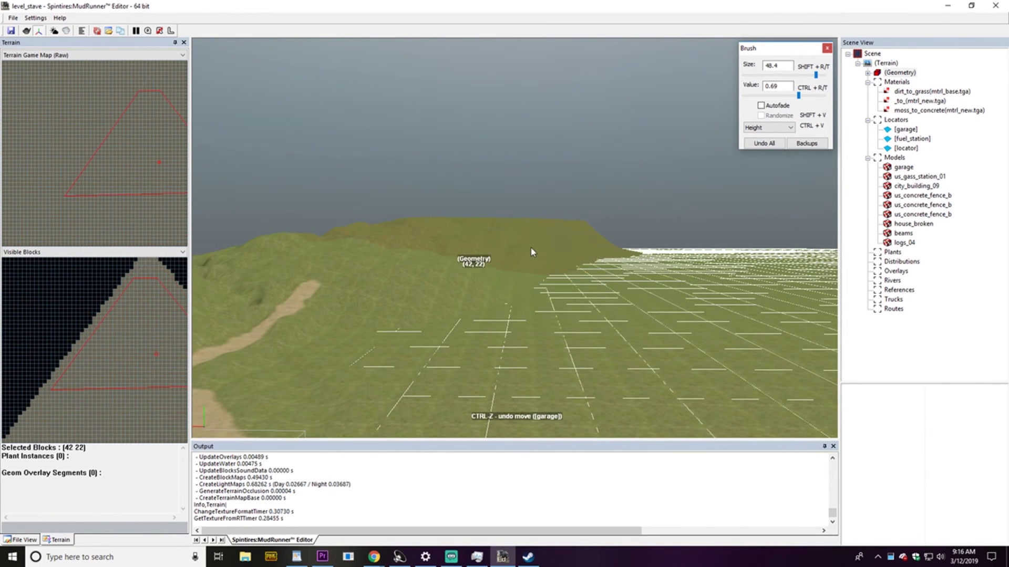
scroll(532, 252, "up", 2)
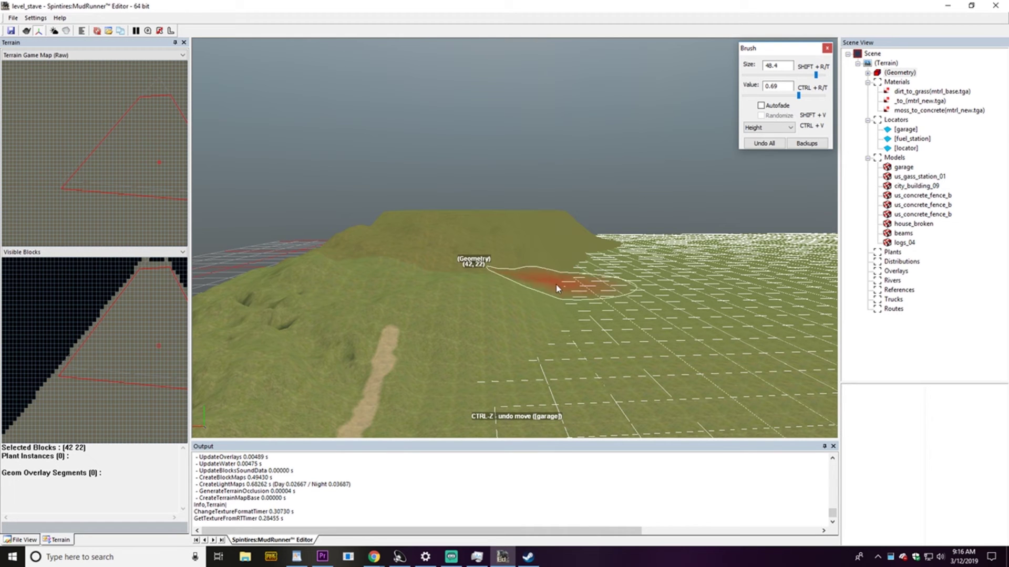
mouse_move(531, 322)
middle_mouse_down()
mouse_move(552, 322)
mouse_move(525, 326)
mouse_move(539, 325)
mouse_move(547, 305)
mouse_move(537, 311)
middle_mouse_up()
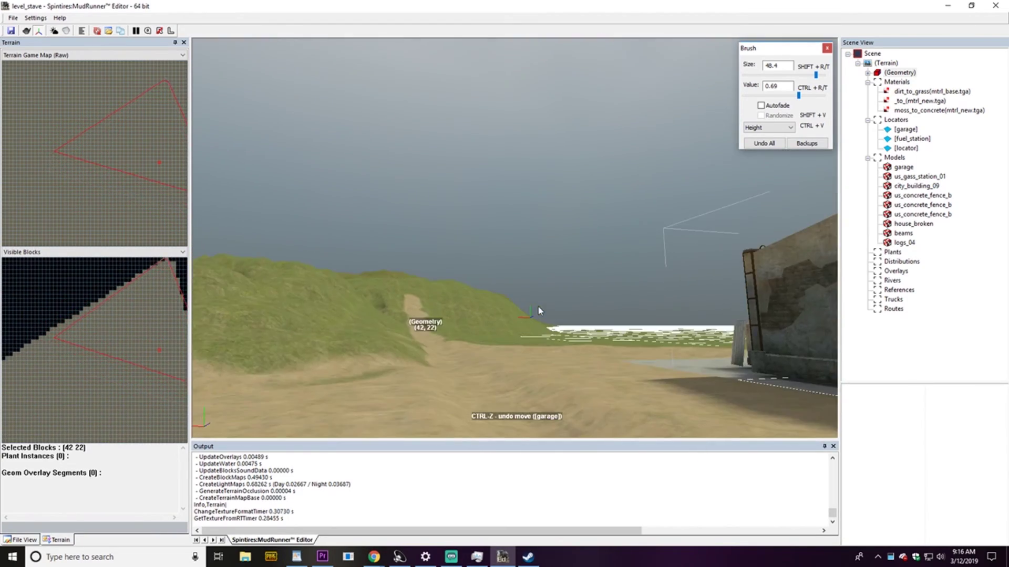
mouse_move(539, 311)
right_mouse_down()
mouse_move(531, 315)
mouse_move(540, 322)
mouse_move(572, 326)
right_mouse_up()
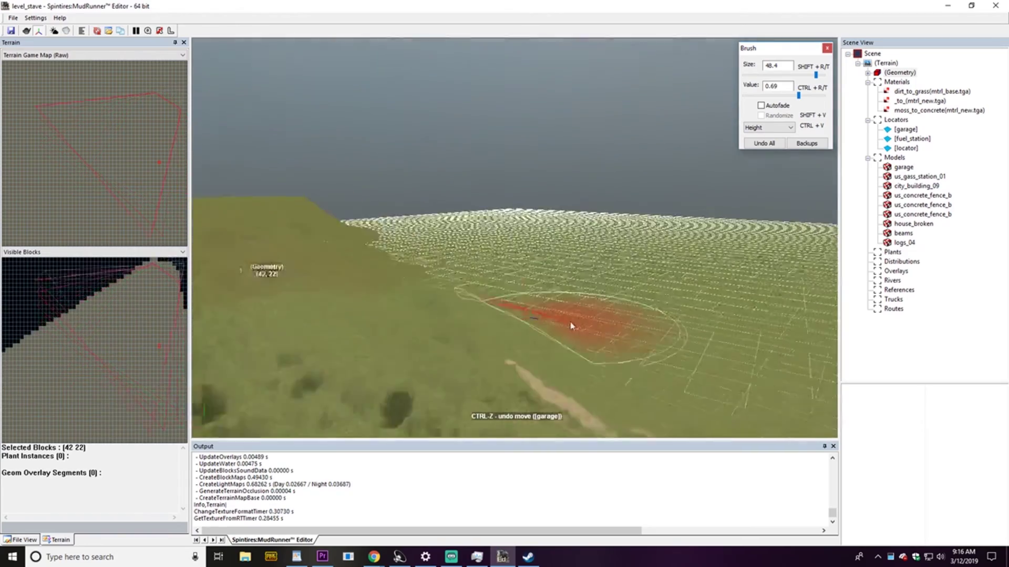
middle_click_drag(570, 326, 677, 330)
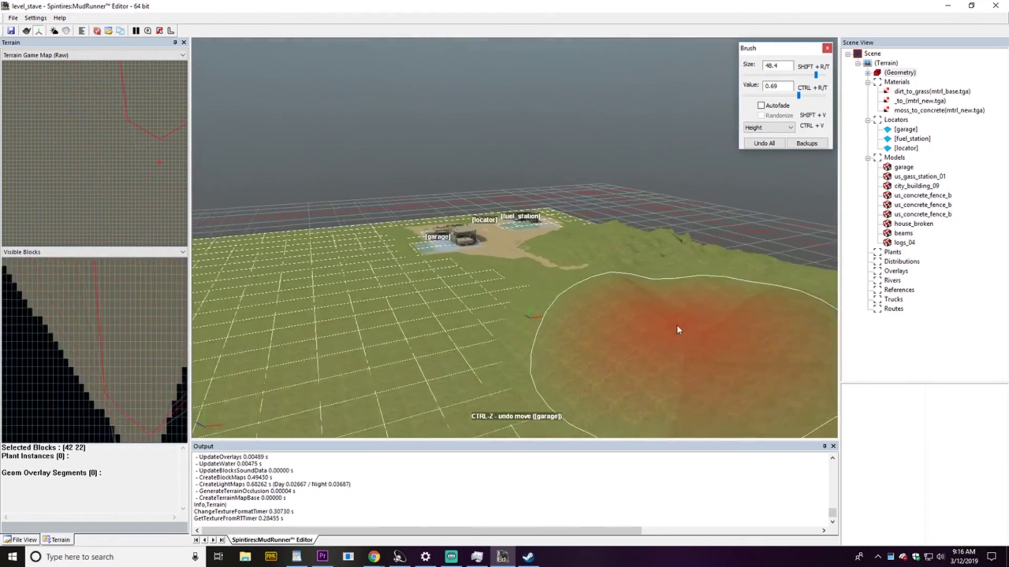
mouse_move(678, 330)
right_mouse_down()
mouse_move(470, 344)
mouse_move(396, 311)
right_mouse_up()
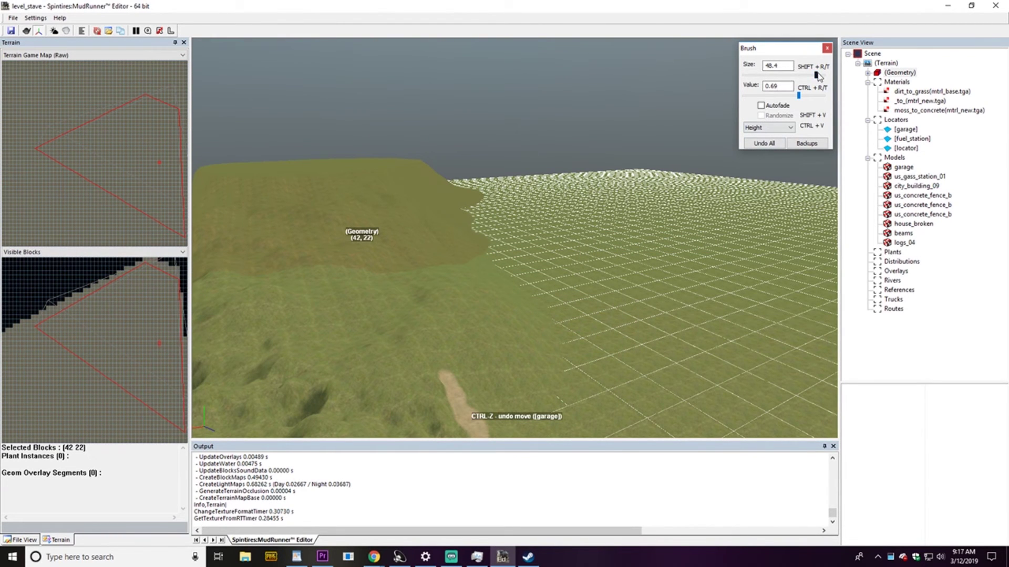
Reduce the Height brush size to 25.2, leave geometry editing and rebuild the terrain
left_click_drag(817, 75, 817, 77)
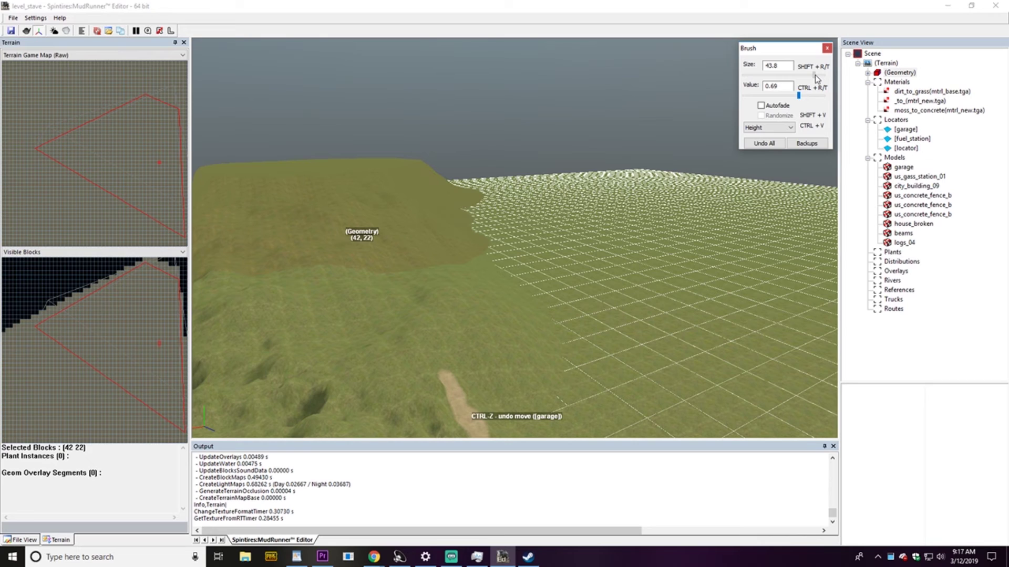
mouse_move(391, 333)
right_mouse_down()
mouse_move(387, 300)
mouse_move(383, 322)
mouse_move(392, 300)
mouse_move(397, 309)
mouse_move(376, 309)
mouse_move(409, 381)
mouse_move(371, 395)
right_mouse_up()
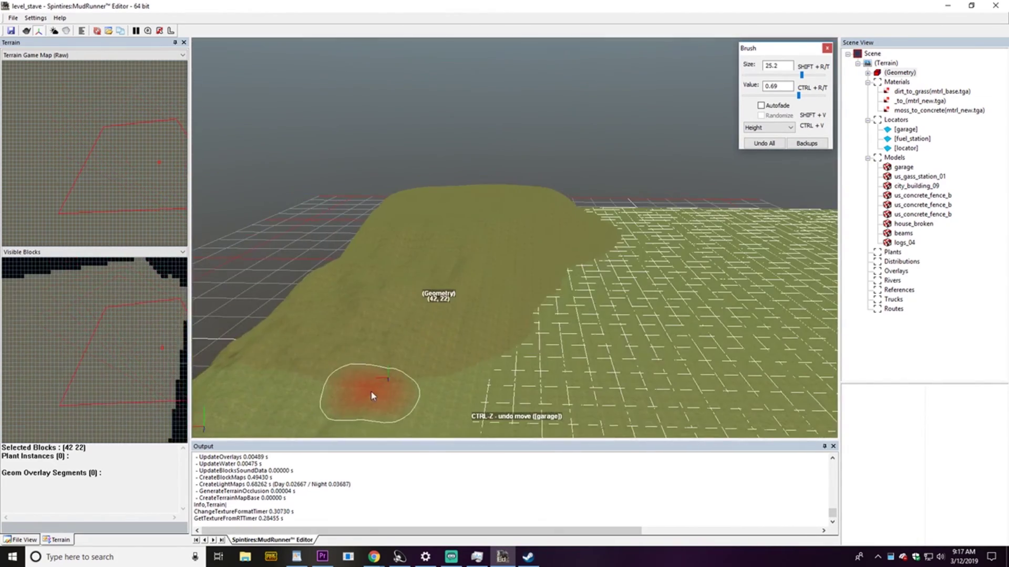
key("Escape")
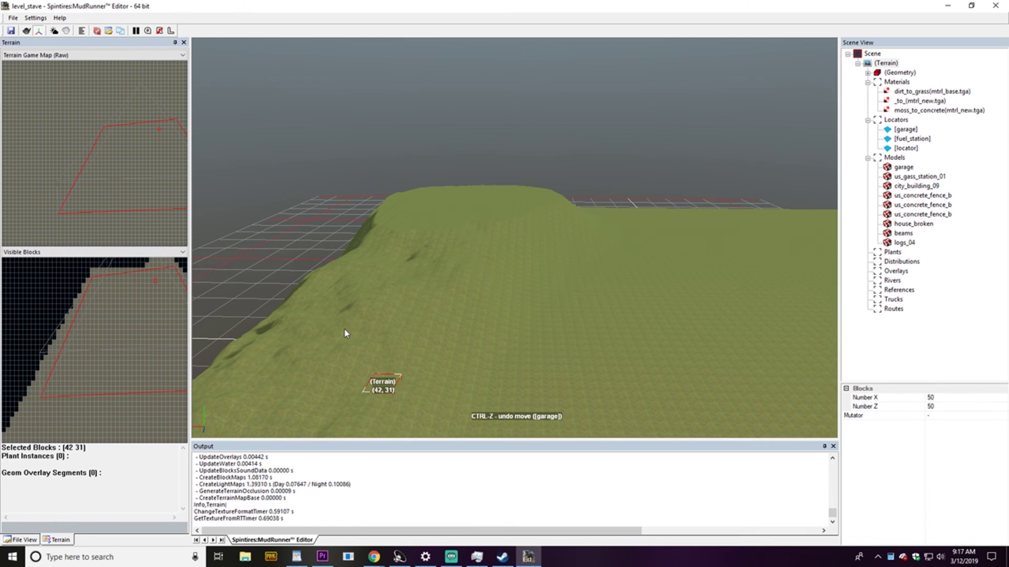
Examine the rebuilt hill from the dirt road and inspect the slope at block (39, 27) up close
middle_click_drag(380, 336, 585, 327)
right_click_drag(586, 330, 621, 347)
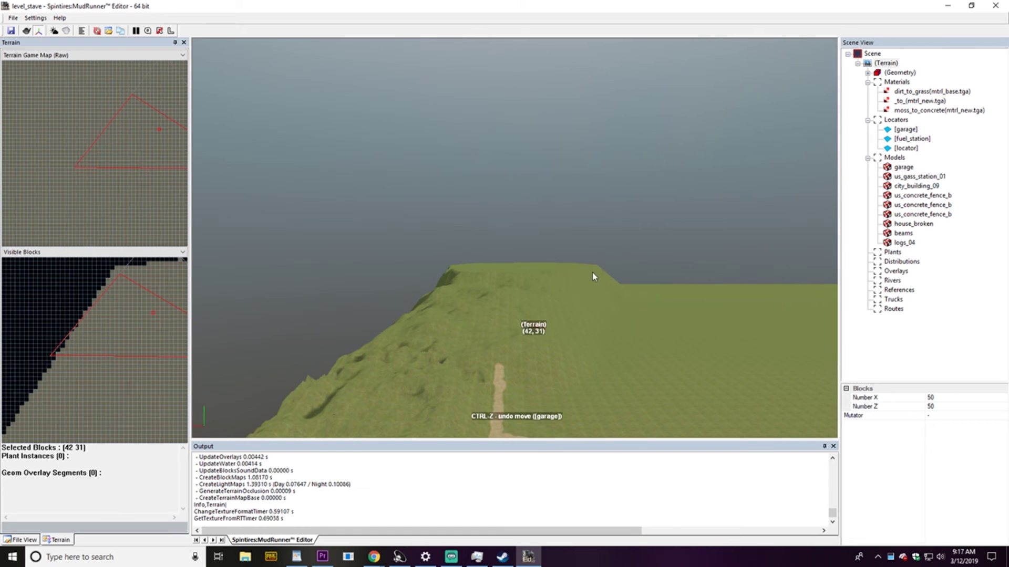
right_click_drag(593, 273, 577, 302)
scroll(578, 302, "up", 3)
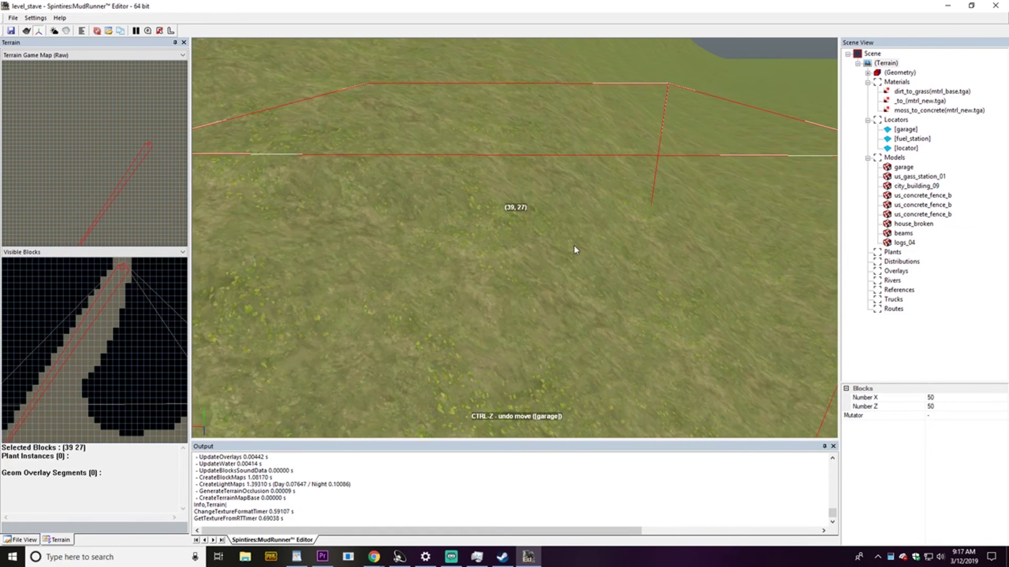
Examine the hill's slope, its map-edge side and its far end from above and from a distance
scroll(576, 253, "down", 10)
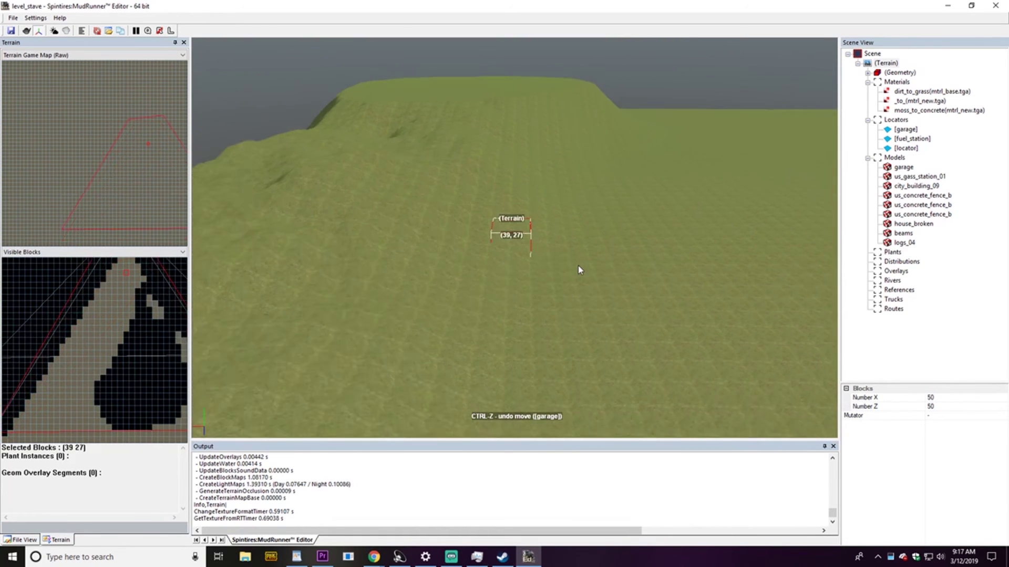
scroll(577, 266, "down", 3)
right_click_drag(569, 289, 349, 324)
right_click_drag(642, 295, 462, 290)
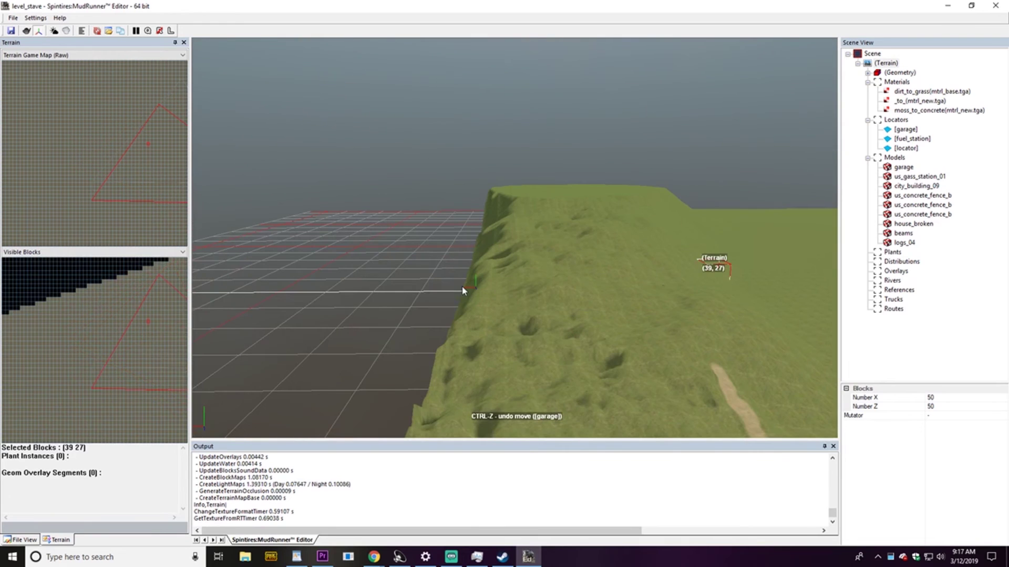
mouse_move(738, 366)
right_mouse_down()
mouse_move(645, 375)
mouse_move(734, 367)
right_mouse_up()
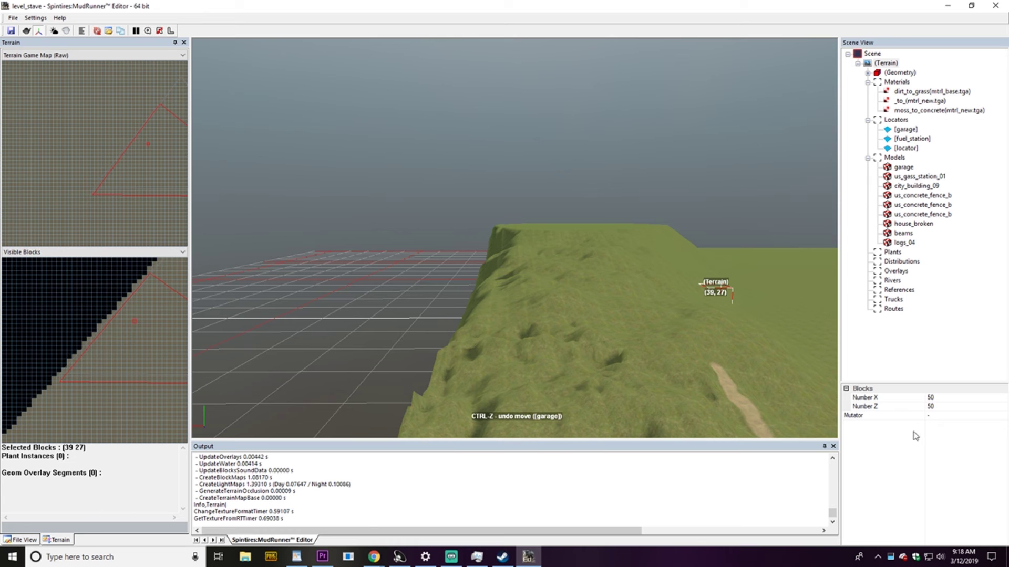
middle_click_drag(514, 361, 668, 365)
scroll(666, 368, "down", 5)
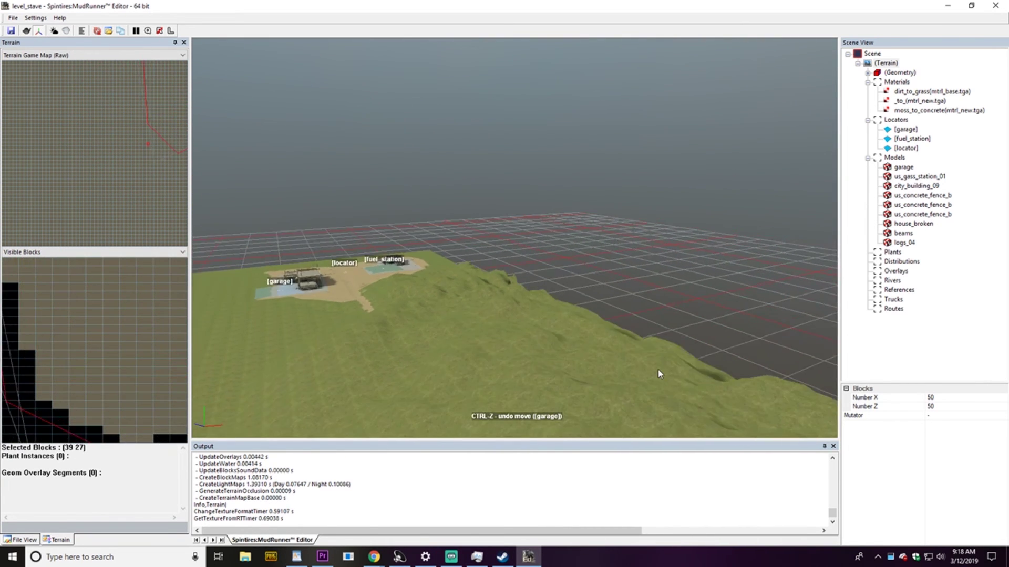
scroll(657, 370, "down", 4)
middle_click_drag(663, 371, 623, 367)
right_click_drag(624, 371, 776, 389)
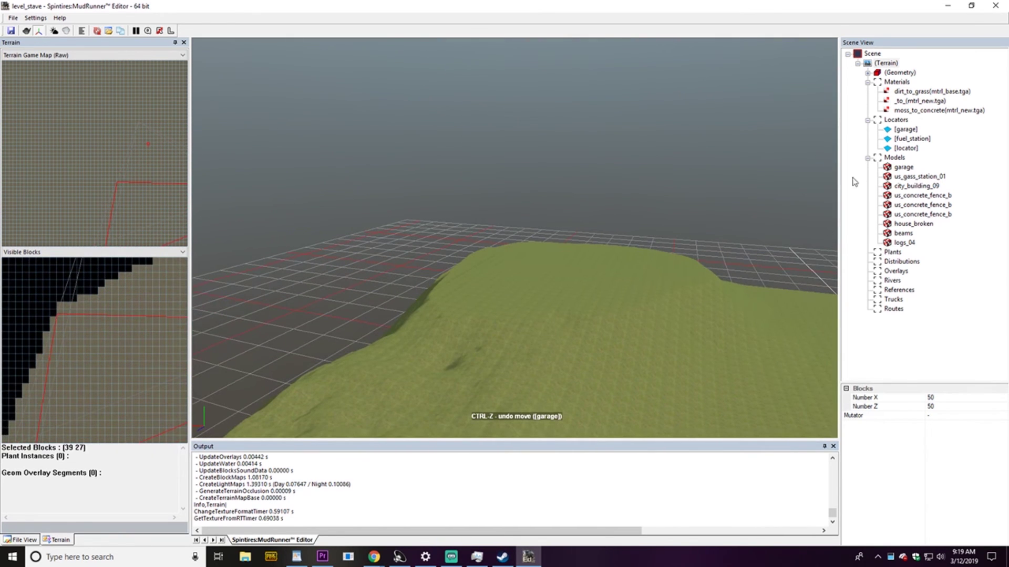
Resume geometry editing and widen the foot of the hill's far end towards the map edge with size 25.2, value 0.69 Height strokes
left_click(897, 82)
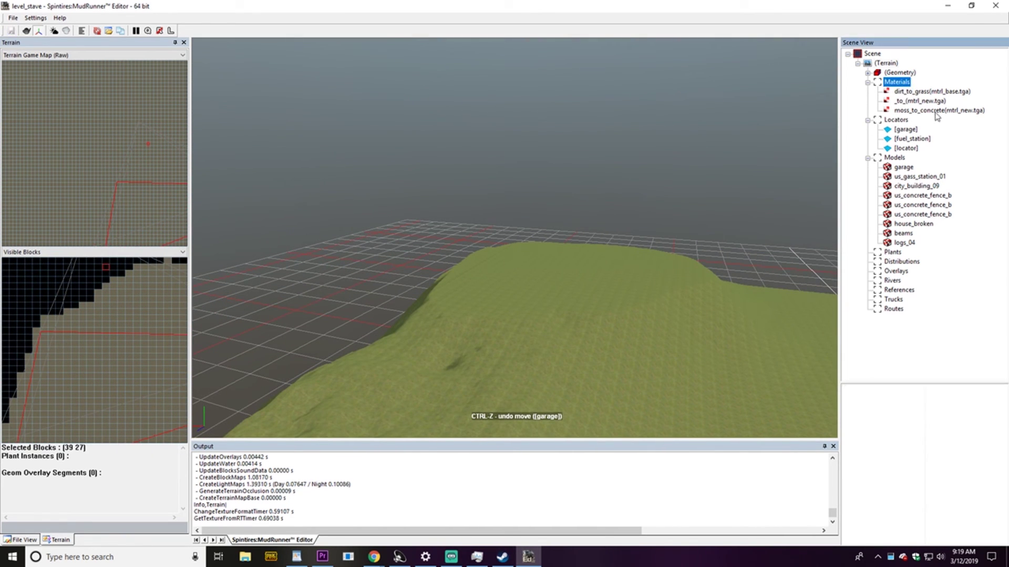
left_click(898, 73)
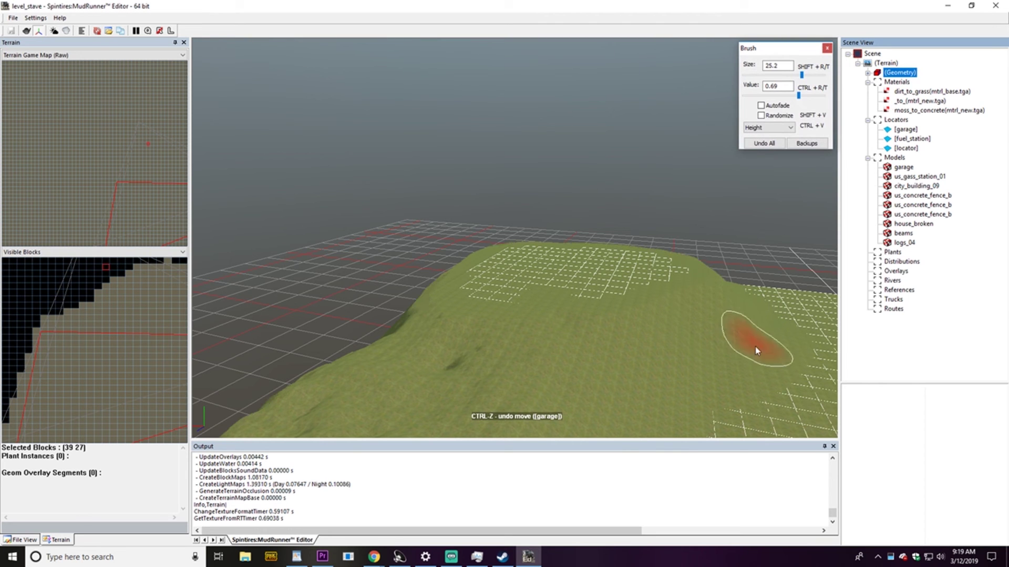
mouse_move(718, 407)
middle_mouse_down()
mouse_move(742, 392)
mouse_move(723, 396)
middle_mouse_up()
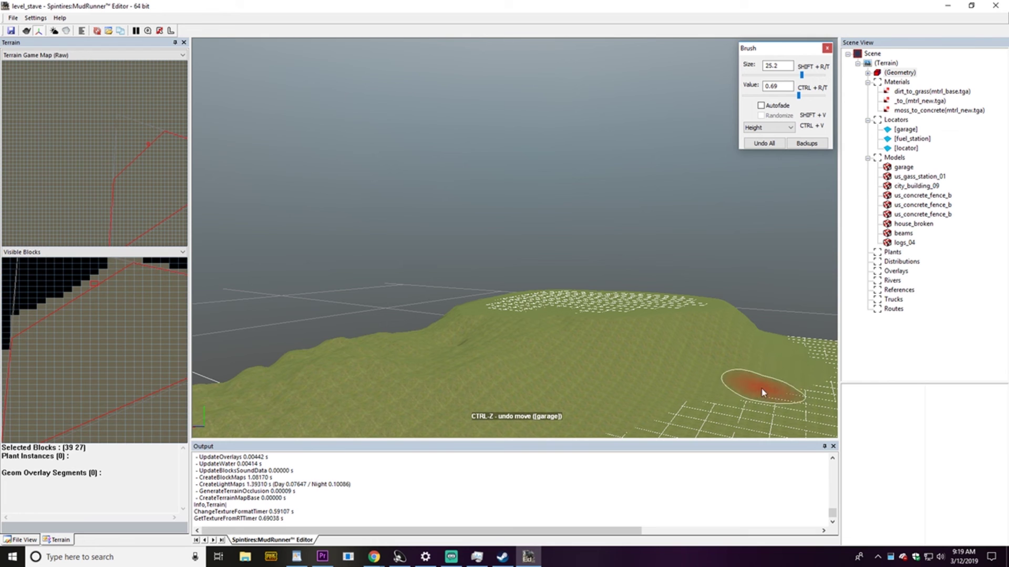
left_click_drag(763, 392, 796, 340)
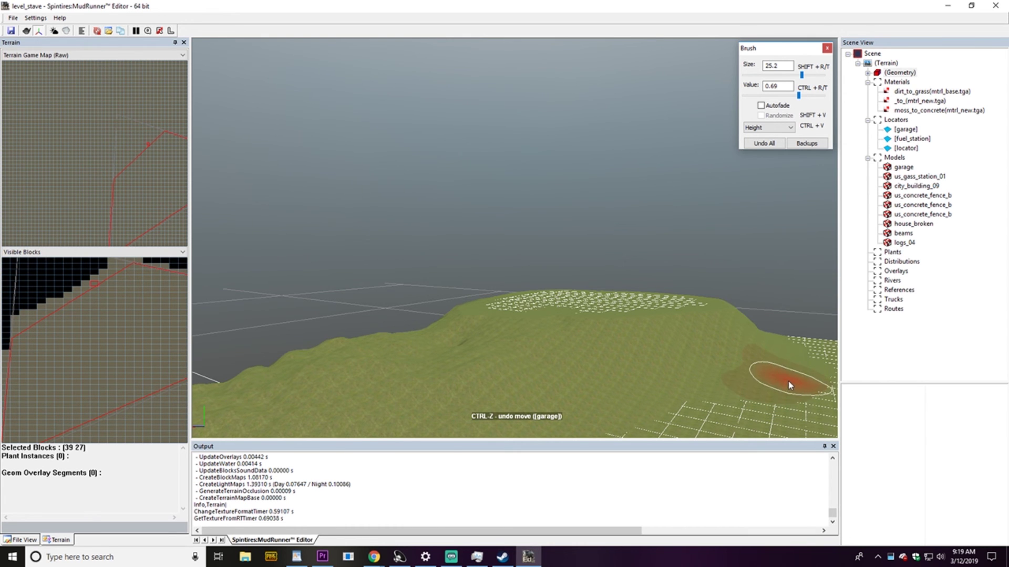
middle_click_drag(788, 384, 713, 383)
right_click_drag(715, 383, 734, 395)
mouse_move(718, 387)
left_mouse_down()
mouse_move(634, 378)
mouse_move(719, 380)
mouse_move(578, 360)
mouse_move(559, 341)
mouse_move(673, 373)
mouse_move(631, 375)
mouse_move(562, 334)
mouse_move(611, 362)
mouse_move(716, 367)
mouse_move(639, 367)
mouse_move(574, 333)
mouse_move(695, 393)
mouse_move(776, 383)
mouse_move(822, 356)
left_mouse_up()
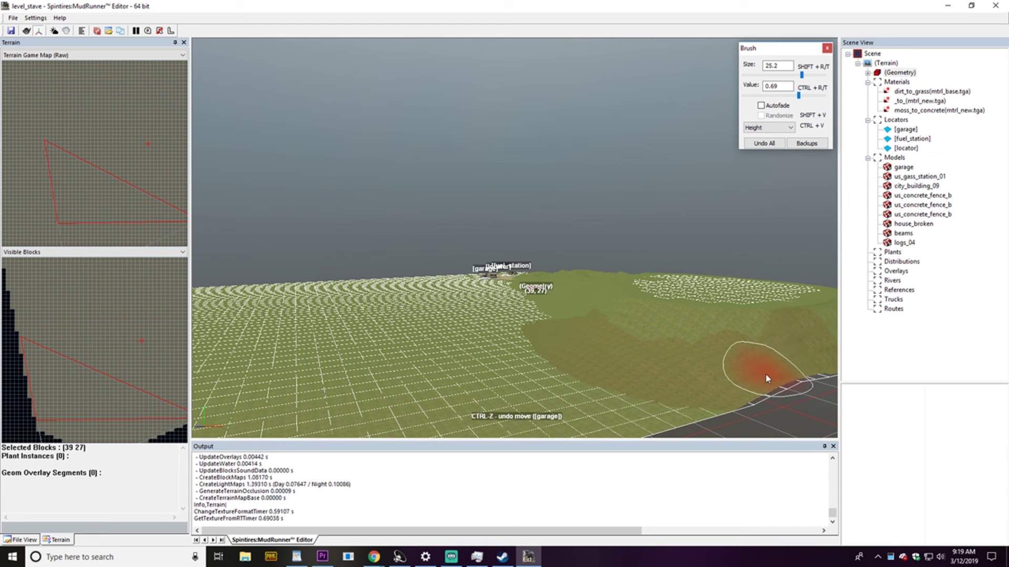
Continue the raised ground along the map border at the hill's far end and rebuild the terrain
mouse_move(766, 375)
middle_mouse_down()
mouse_move(775, 368)
mouse_move(796, 373)
mouse_move(792, 380)
middle_mouse_up()
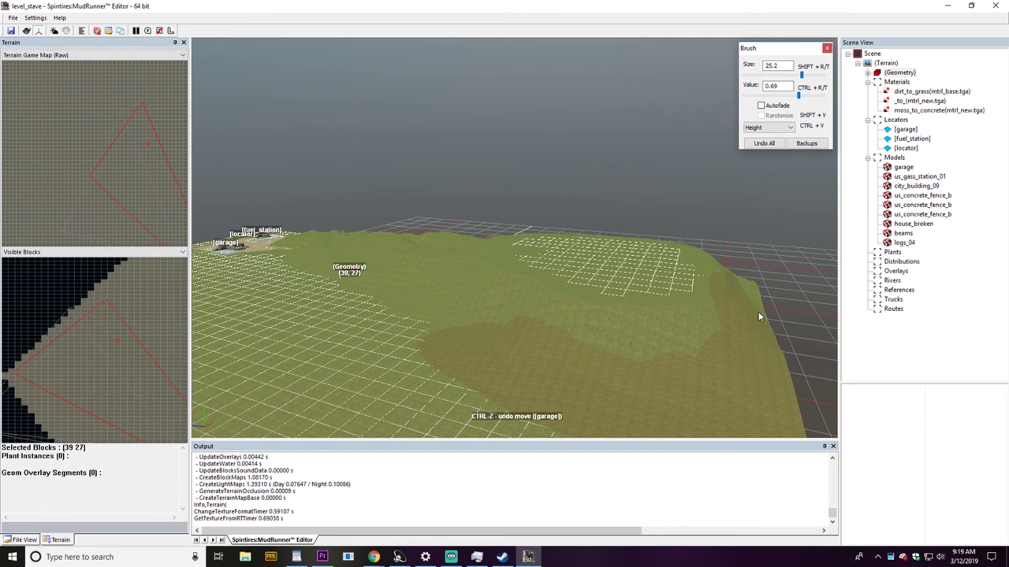
middle_click_drag(768, 336, 612, 333)
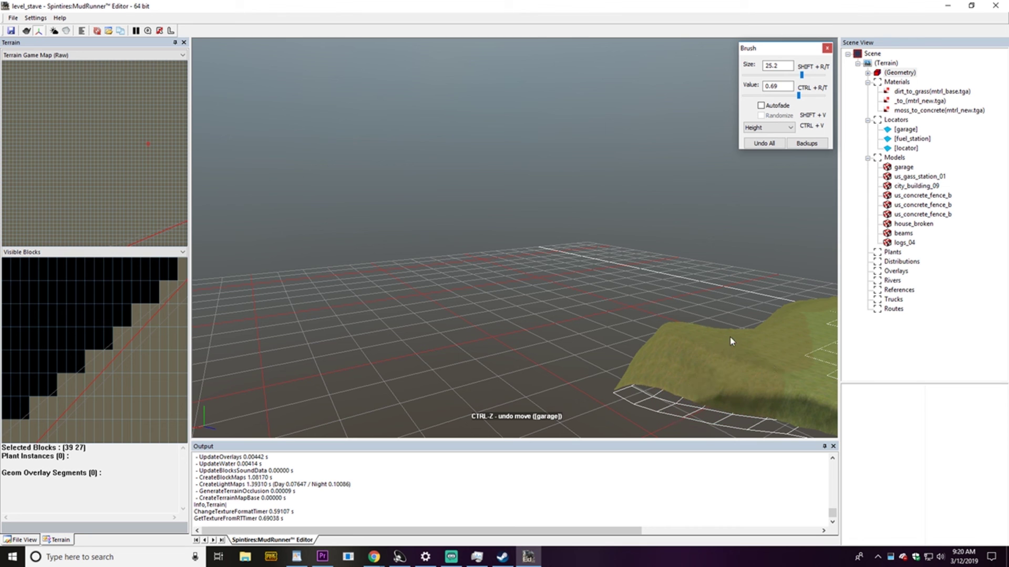
mouse_move(736, 368)
middle_mouse_down()
mouse_move(817, 372)
mouse_move(752, 362)
mouse_move(798, 364)
mouse_move(781, 362)
middle_mouse_up()
key("Escape")
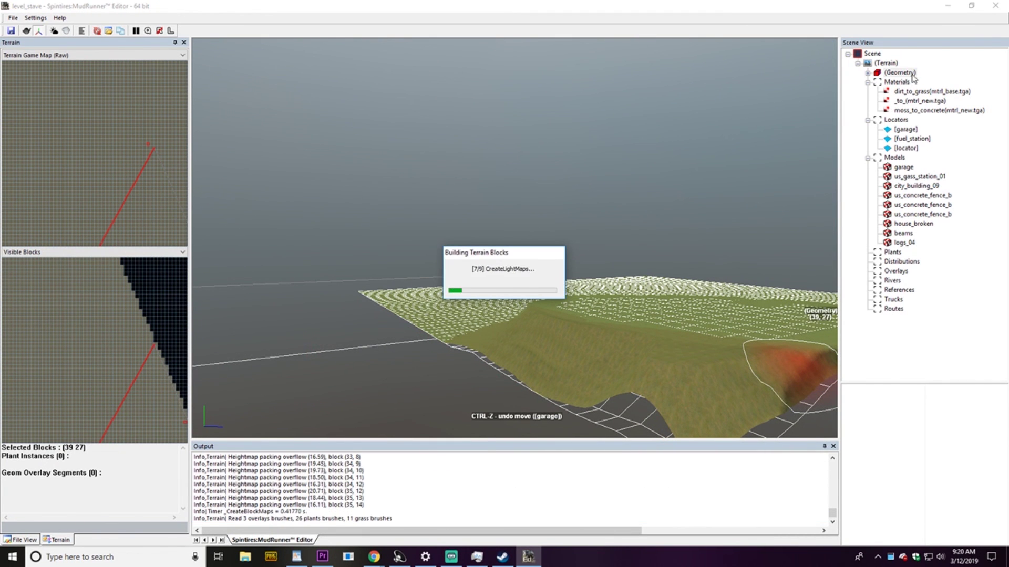
Reopen geometry editing and fill out the hill's far end at the map edge with more size 25.2, value 0.69 Height strokes
middle_click_drag(786, 304, 790, 368)
mouse_move(752, 400)
middle_mouse_down()
mouse_move(743, 400)
mouse_move(765, 405)
middle_mouse_up()
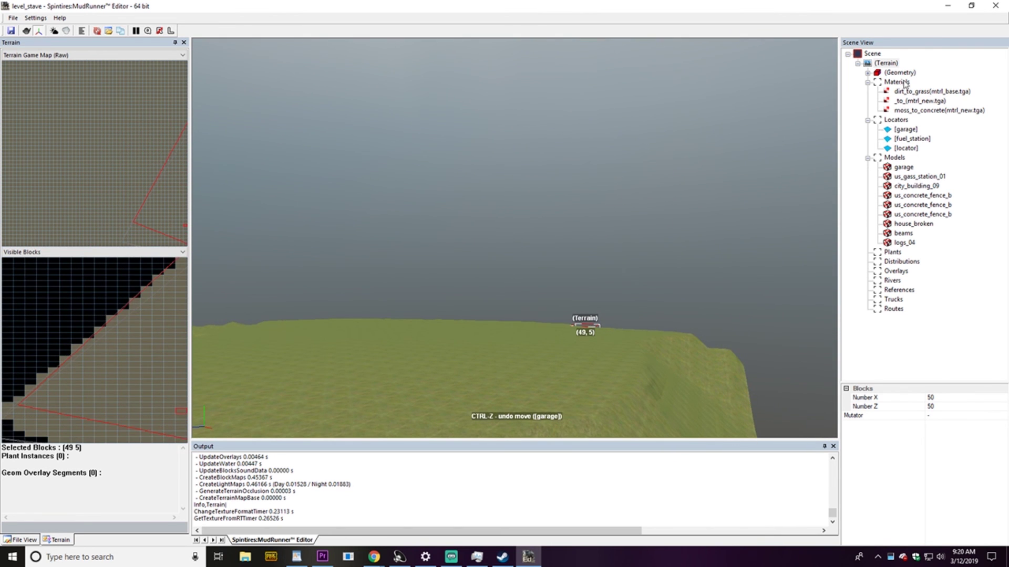
left_click(899, 73)
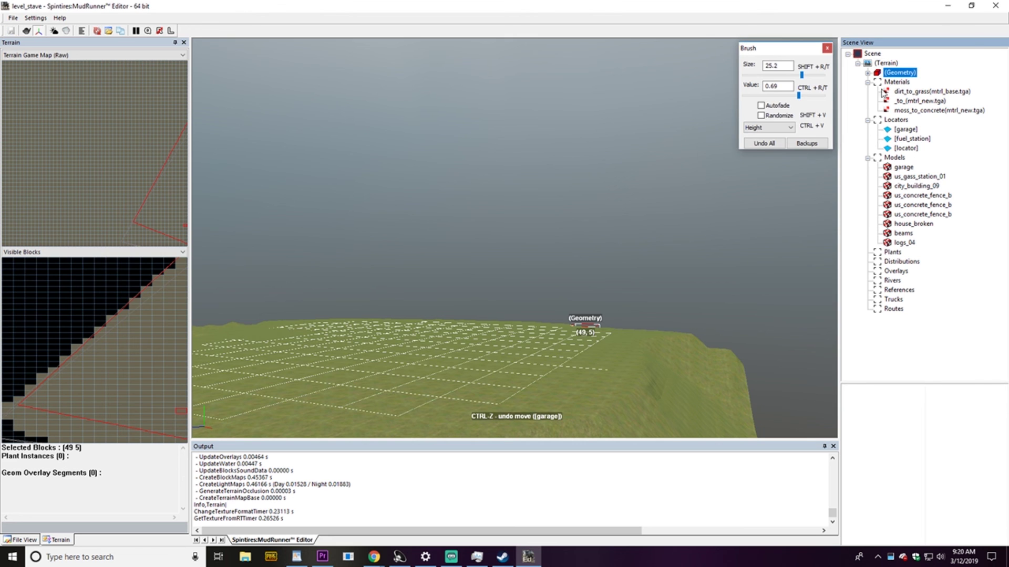
mouse_move(694, 379)
left_mouse_down()
mouse_move(690, 438)
mouse_move(699, 410)
mouse_move(728, 395)
mouse_move(718, 415)
mouse_move(729, 413)
mouse_move(719, 388)
mouse_move(715, 413)
mouse_move(750, 426)
mouse_move(716, 361)
mouse_move(676, 371)
mouse_move(628, 406)
mouse_move(711, 338)
mouse_move(709, 353)
mouse_move(707, 344)
left_mouse_up()
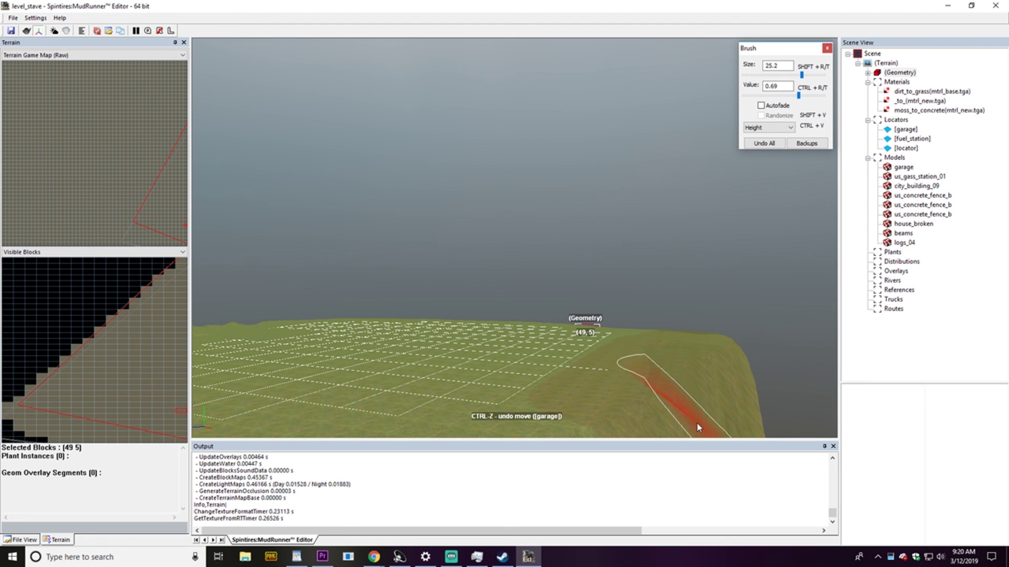
middle_click_drag(701, 415, 671, 417)
right_click_drag(672, 420, 495, 417)
mouse_move(495, 417)
left_mouse_down()
mouse_move(350, 404)
mouse_move(356, 421)
mouse_move(551, 436)
mouse_move(696, 427)
mouse_move(618, 416)
left_mouse_up()
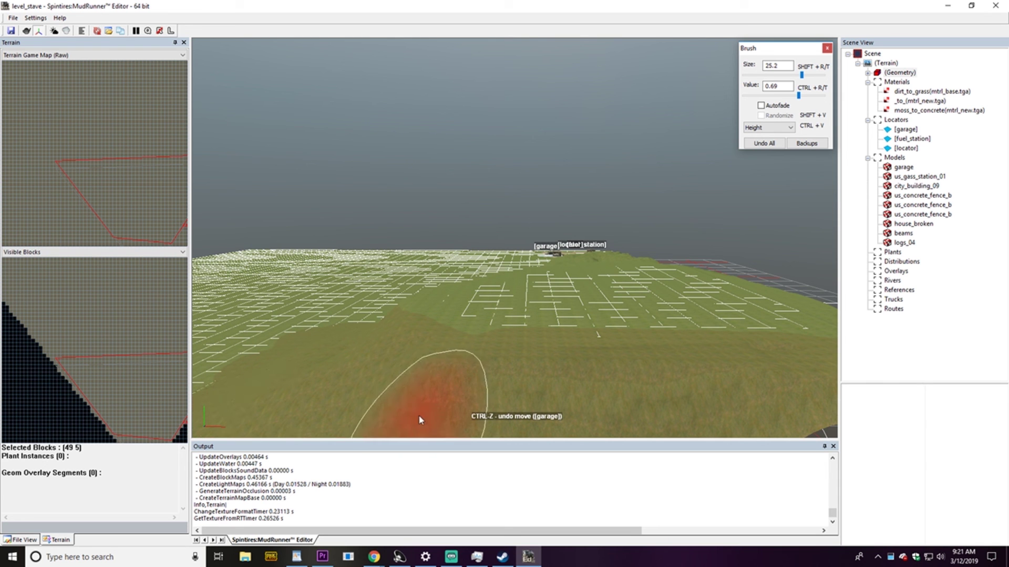
Save level_stave, rebuild the terrain blocks and save the level again
mouse_move(383, 381)
middle_mouse_down()
mouse_move(465, 369)
mouse_move(439, 385)
mouse_move(488, 384)
mouse_move(471, 388)
middle_mouse_up()
mouse_move(473, 387)
right_mouse_down()
mouse_move(491, 384)
mouse_move(449, 368)
mouse_move(425, 392)
mouse_move(501, 388)
mouse_move(511, 412)
mouse_move(491, 357)
mouse_move(522, 359)
mouse_move(517, 351)
mouse_move(506, 349)
mouse_move(512, 363)
right_mouse_up()
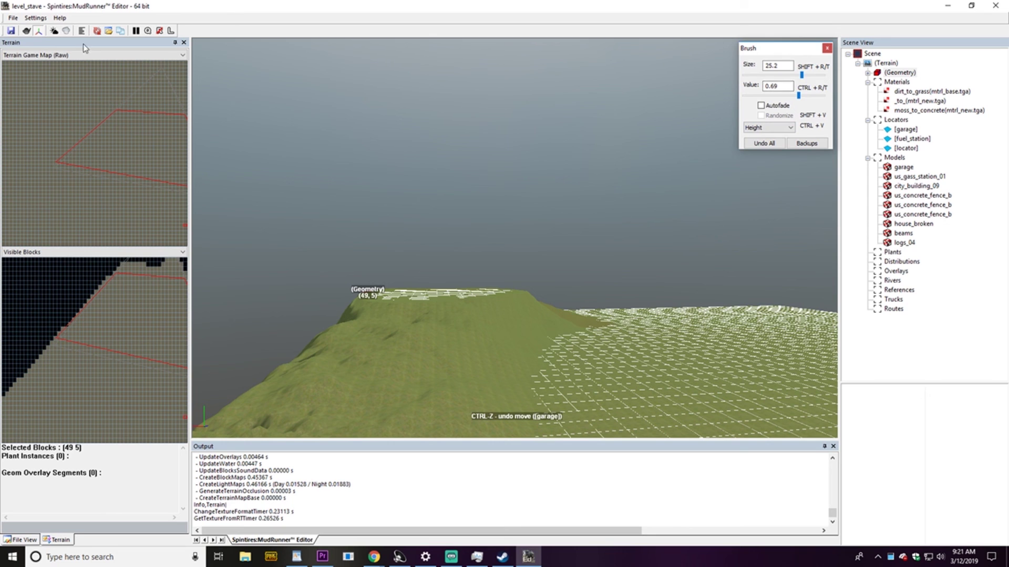
left_click(10, 31)
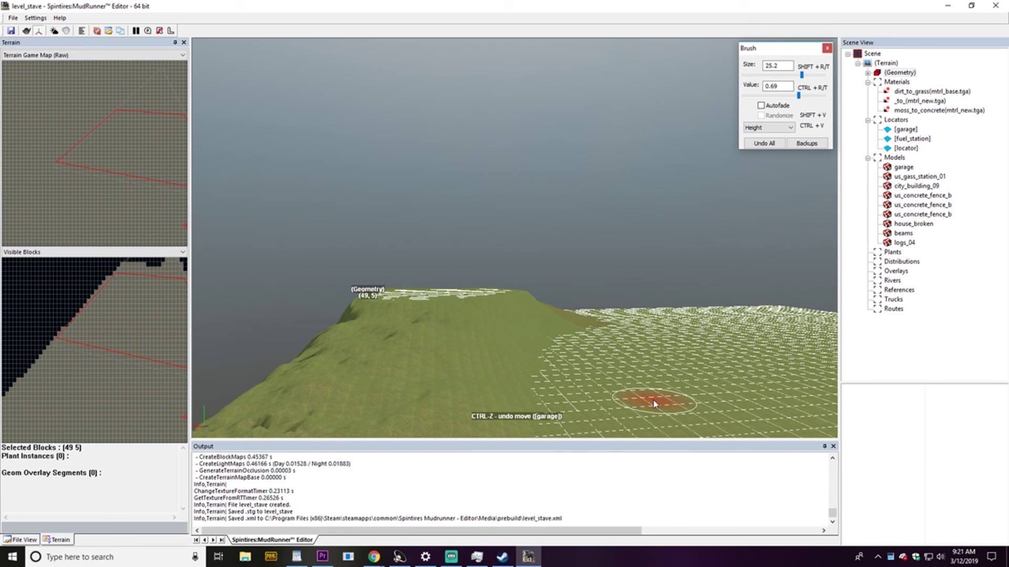
key("ctrl+b")
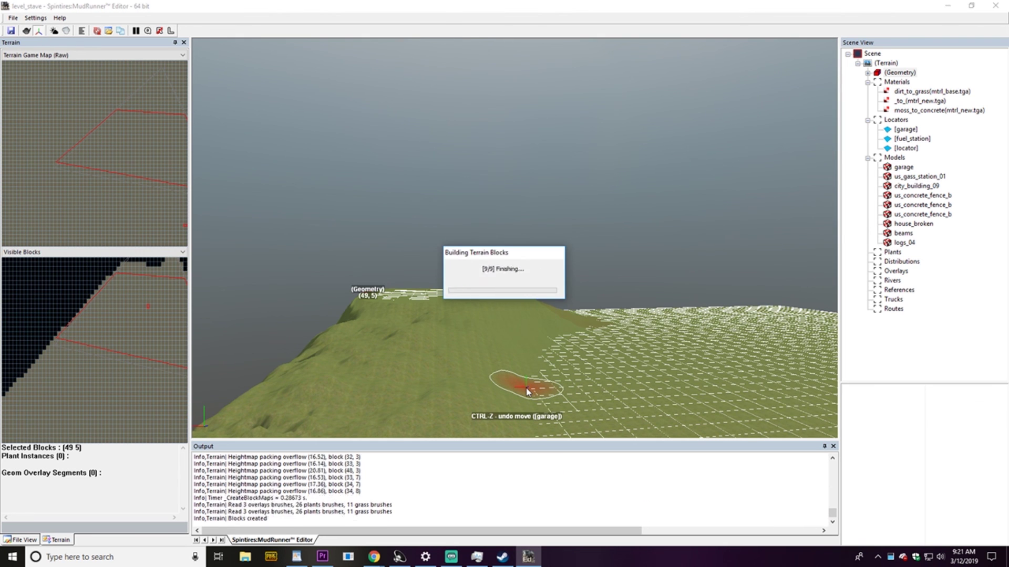
left_click(11, 31)
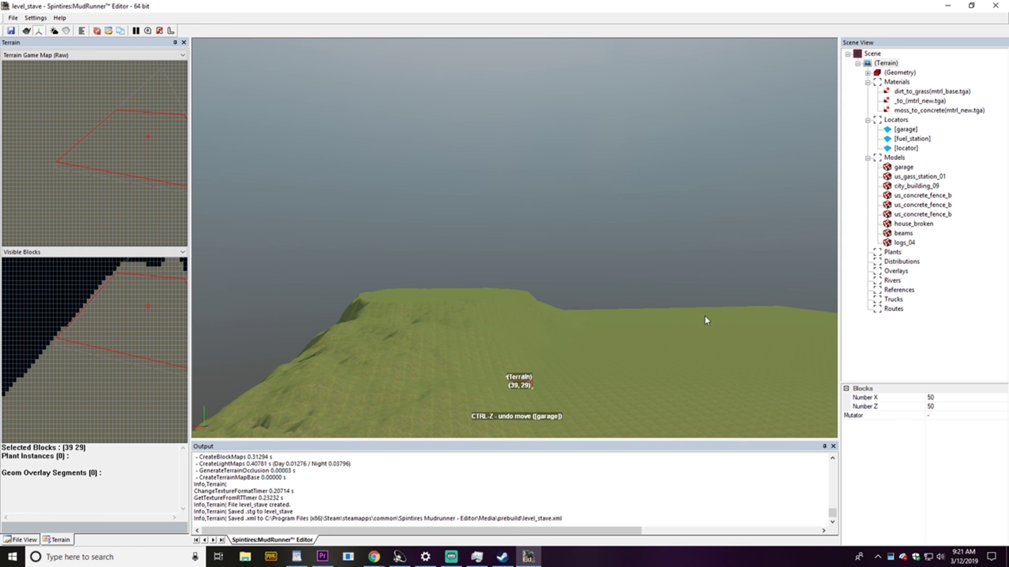
Examine the rebuilt landscape across the flat plain, the hills and the area around the garage
middle_click_drag(640, 375, 547, 381)
scroll(475, 347, "up", 6)
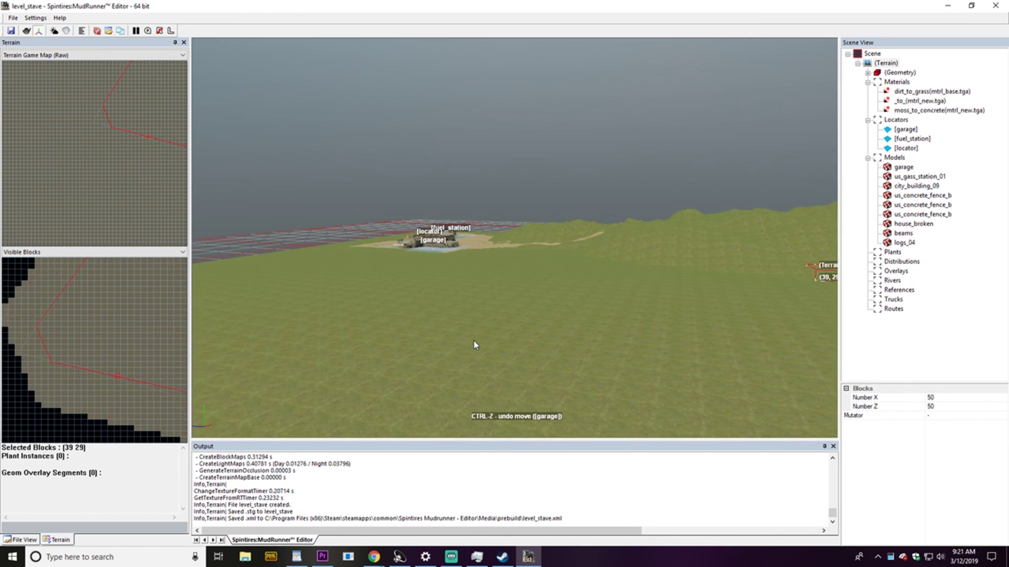
middle_click_drag(488, 307, 513, 326)
right_click_drag(515, 327, 606, 318)
scroll(606, 314, "down", 5)
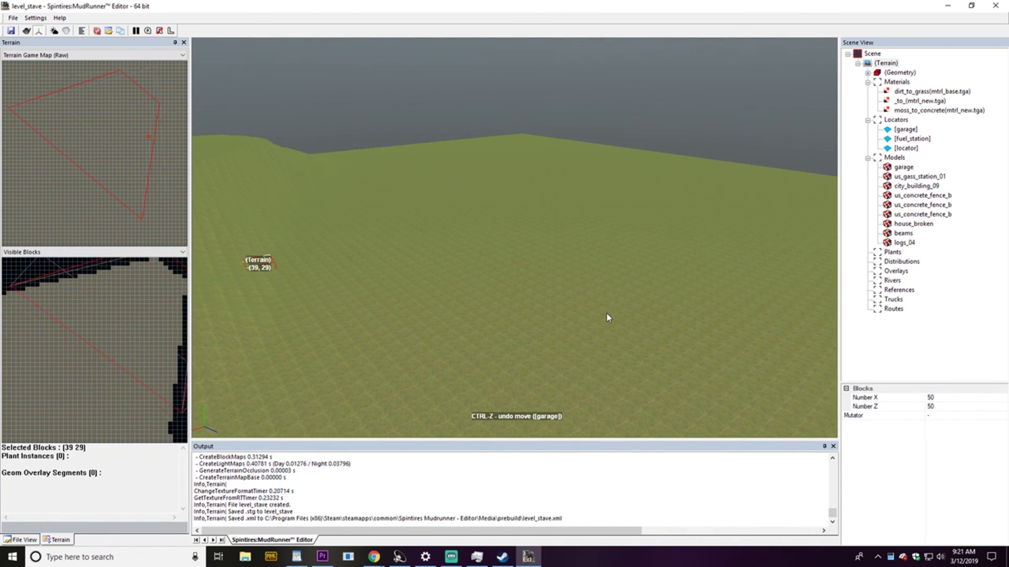
middle_click_drag(603, 345, 622, 323)
scroll(622, 327, "down", 5)
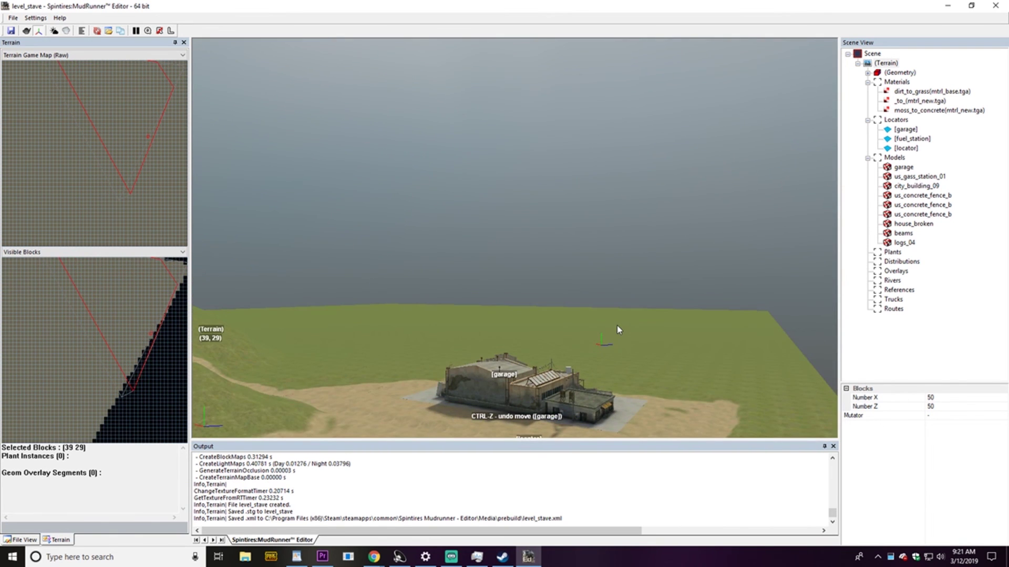
scroll(618, 329, "up", 3)
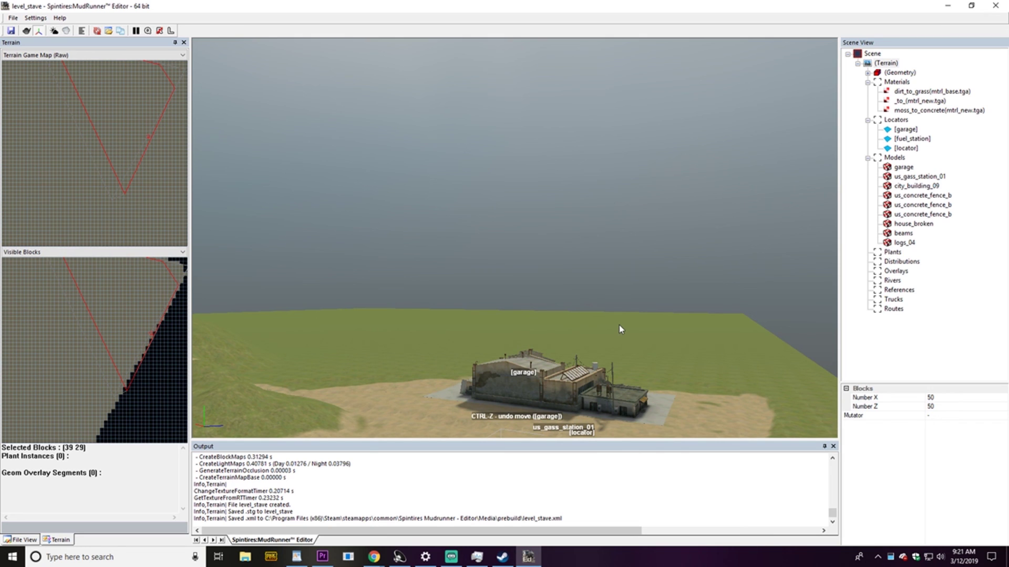